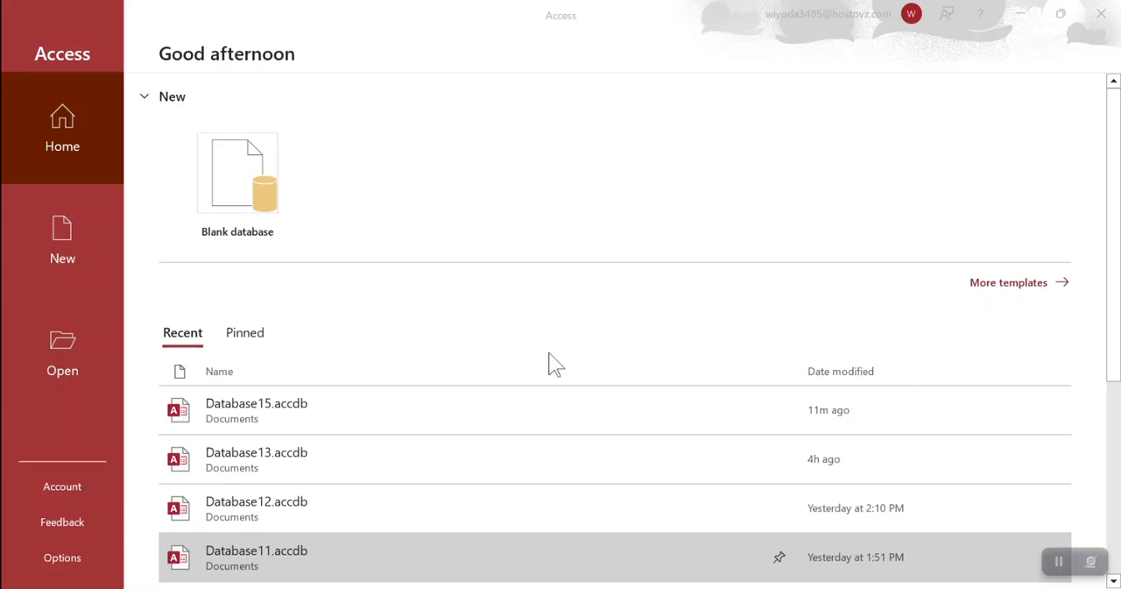
# Create a blank database named school, replacing the existing file, and close its default table
pyautogui.click(226, 166)
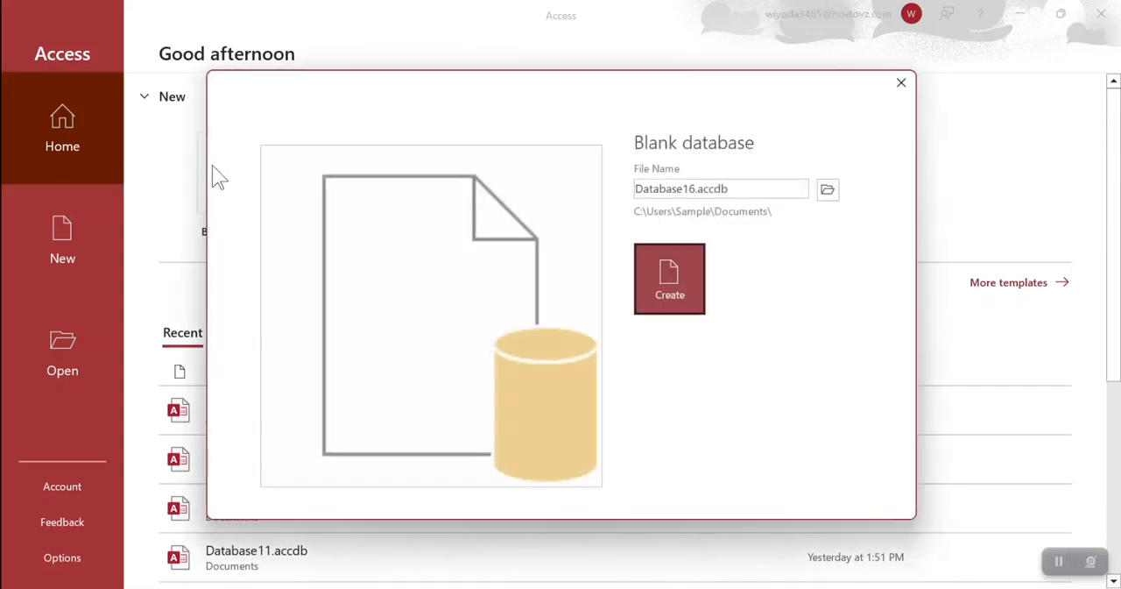
pyautogui.click(747, 189)
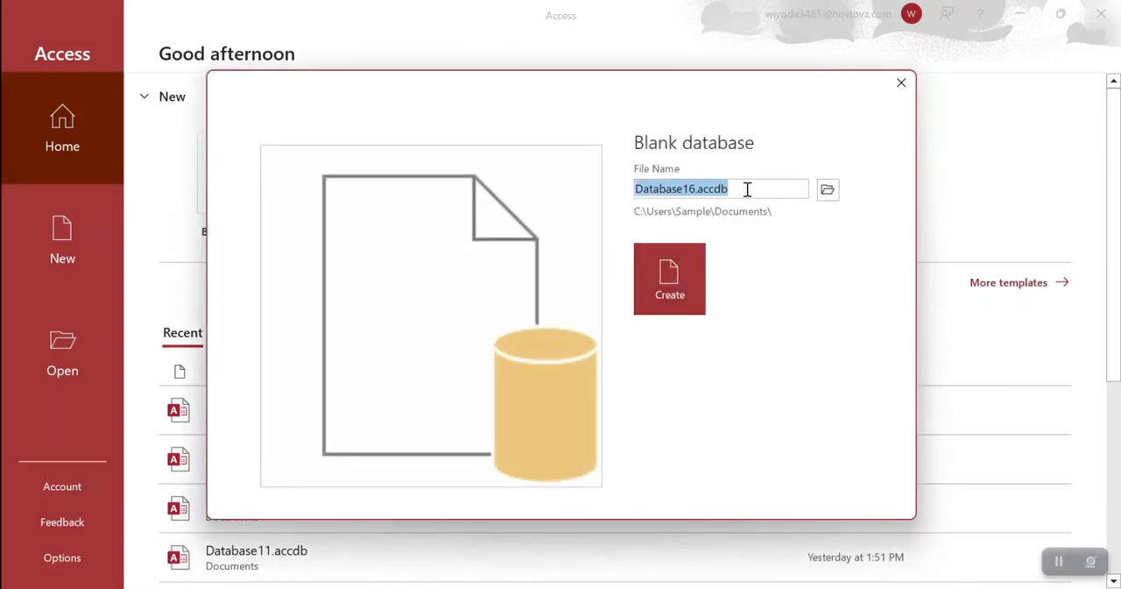
pyautogui.write('school')
pyautogui.press('Return')
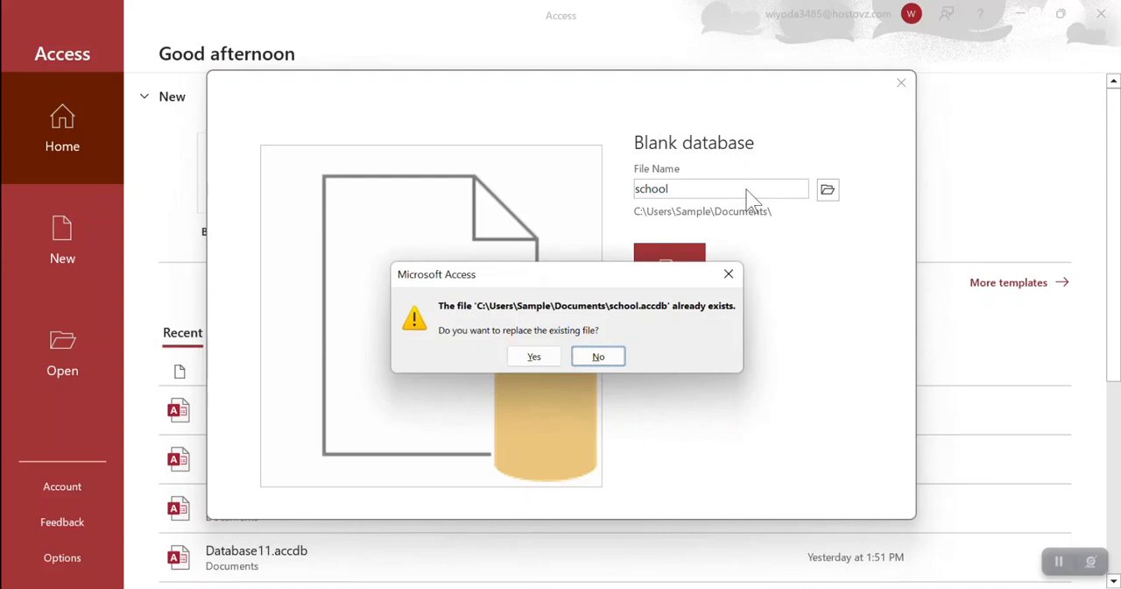
pyautogui.click(536, 356)
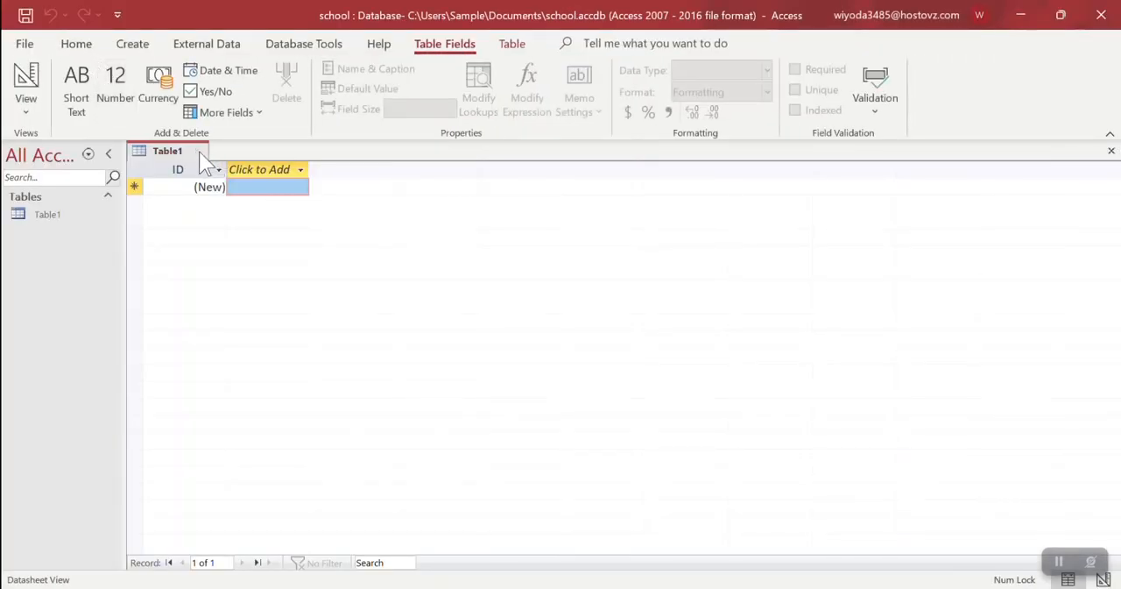
pyautogui.click(201, 152)
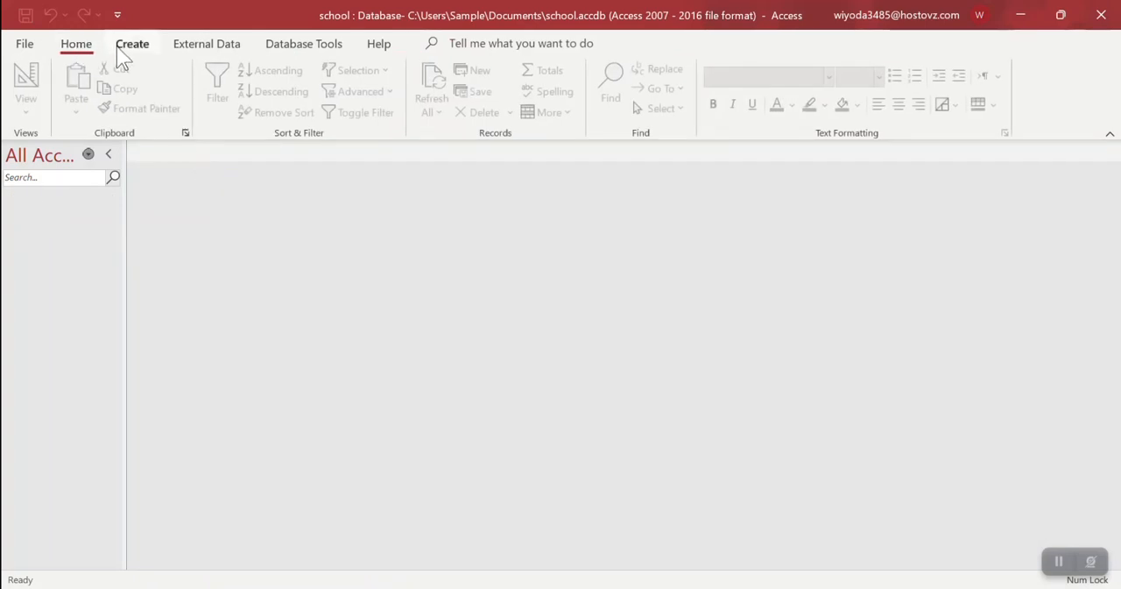
# Create a new table, switch it to Design View and save it as student
pyautogui.click(117, 46)
pyautogui.click(90, 96)
pyautogui.click(25, 100)
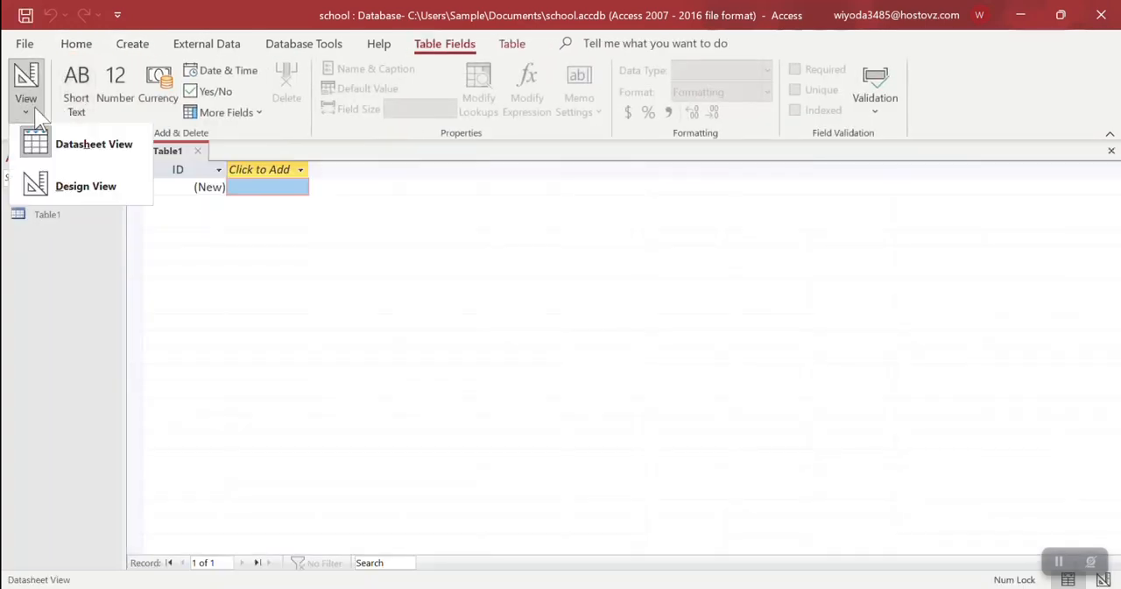
pyautogui.click(79, 188)
pyautogui.write('student')
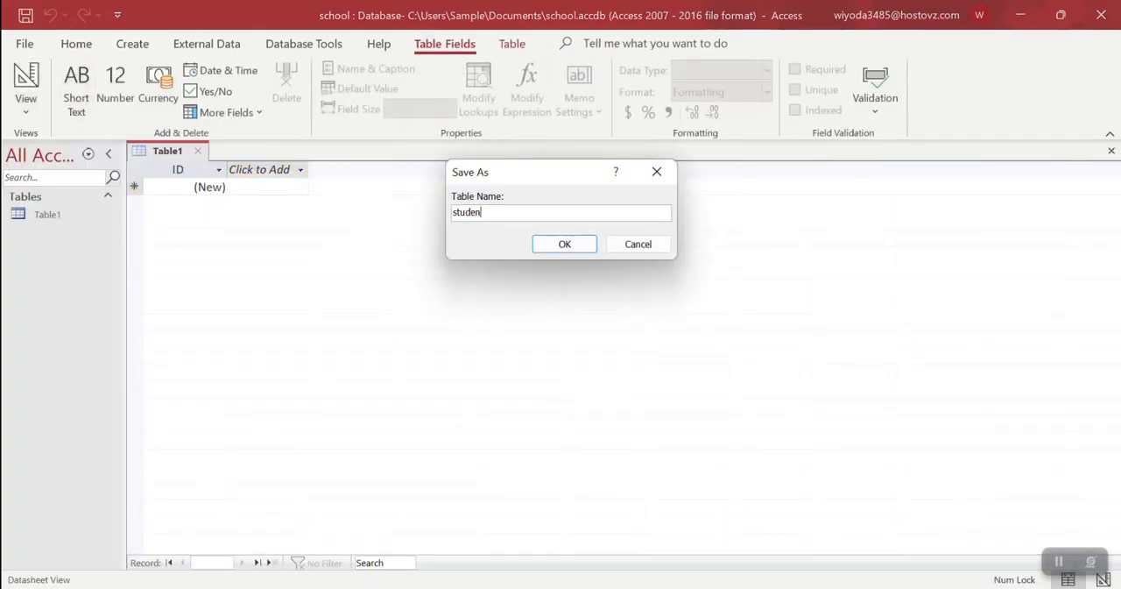
pyautogui.press('Return')
# Add the fields sname, saddress and sgender to the student table below ID
pyautogui.press('Down')
pyautogui.write('sname')
pyautogui.press('Down')
pyautogui.write('s')
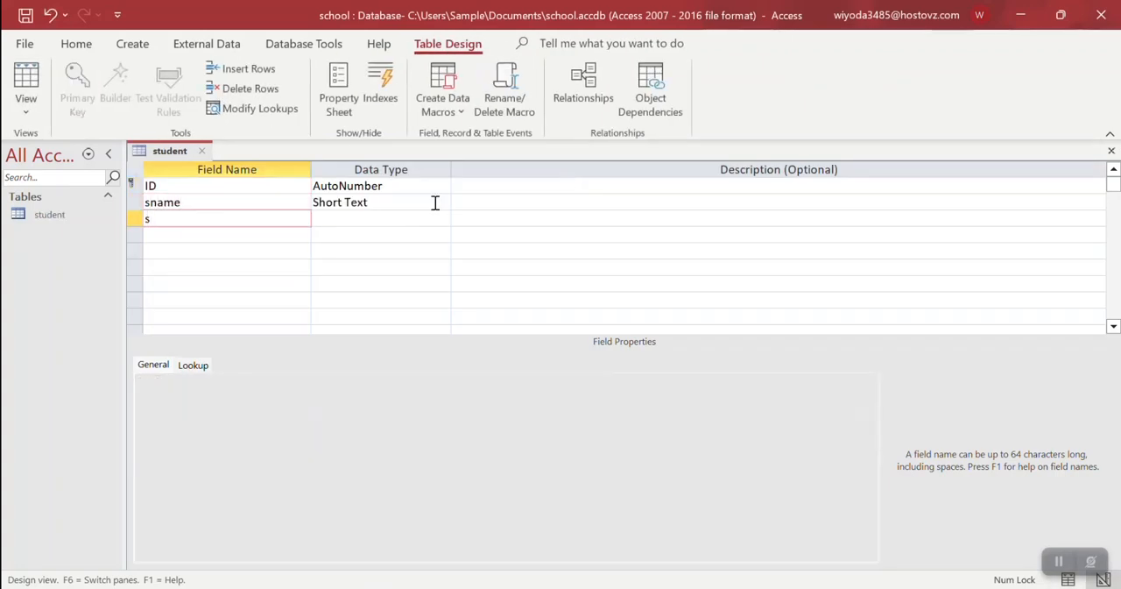
pyautogui.write('addres')
pyautogui.write('s')
pyautogui.press('Down')
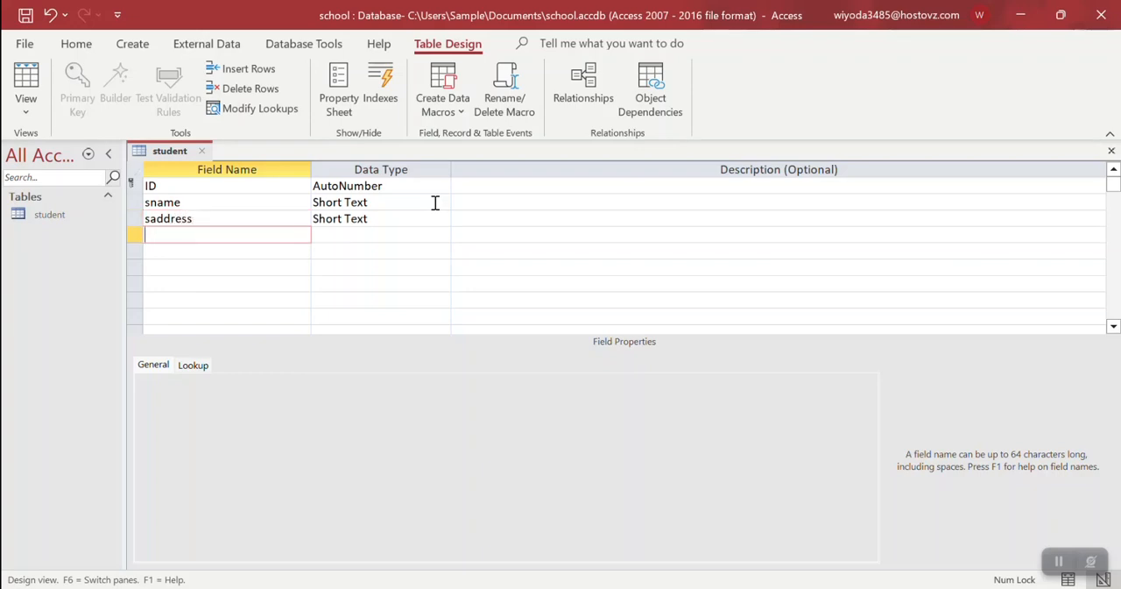
pyautogui.write('sa')
pyautogui.press('BackSpace')
pyautogui.write('gender')
pyautogui.press('Down')
pyautogui.write('s')
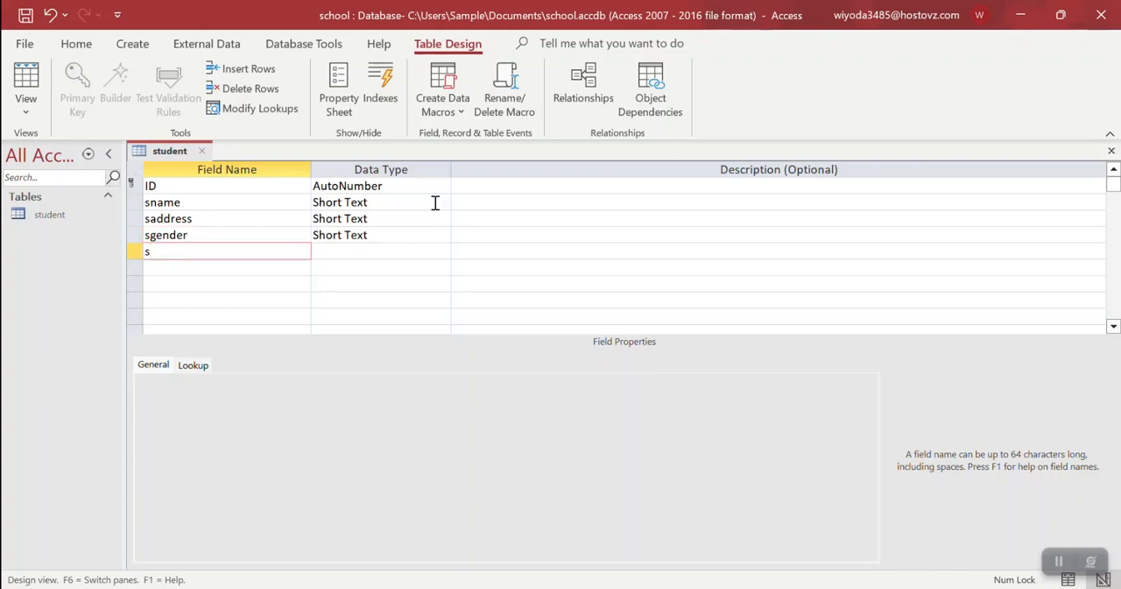
pyautogui.press('BackSpace')
# Check the primary key designation on the student table's ID field
pyautogui.press('Up')
pyautogui.press('Up')
pyautogui.press('Up')
pyautogui.press('Up')
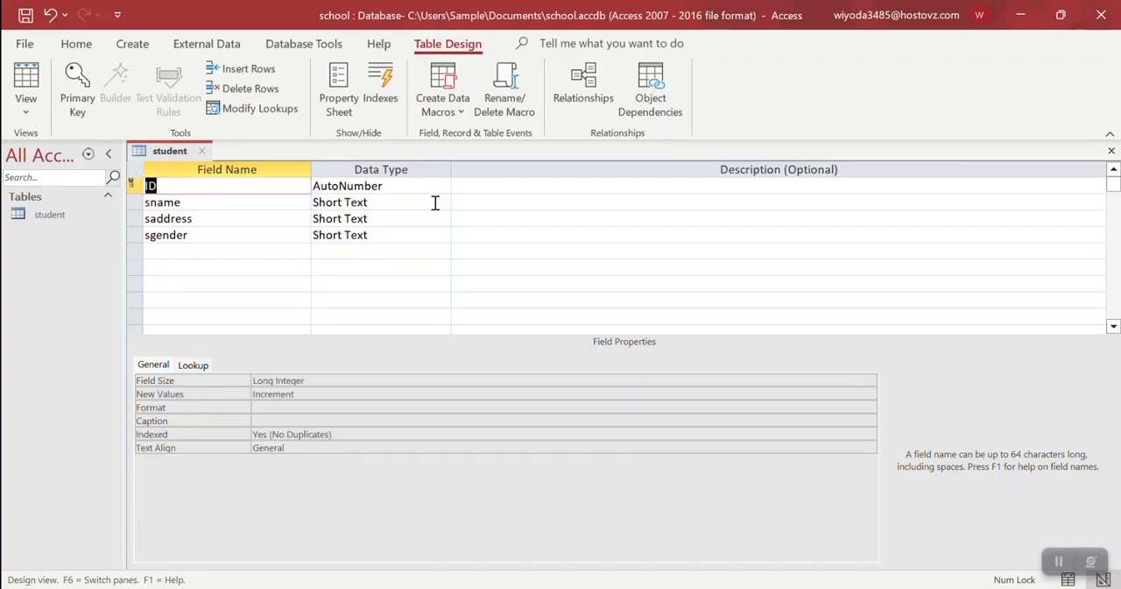
pyautogui.click(75, 95)
pyautogui.click(260, 198)
pyautogui.click(163, 186)
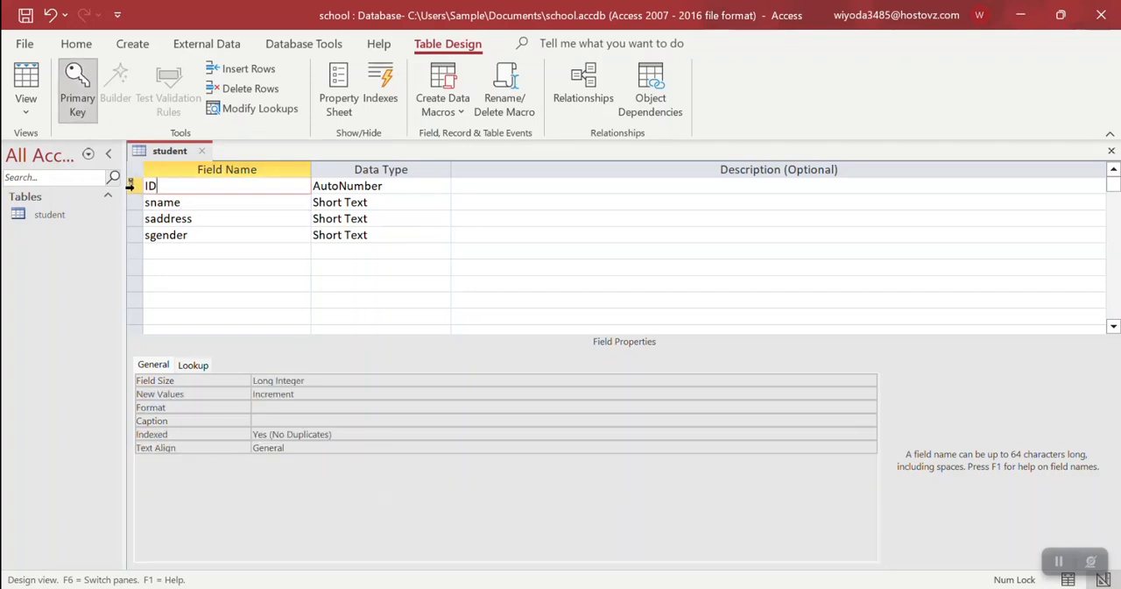
# Try sname as the student table's primary key and set the key back to ID
pyautogui.click(198, 204)
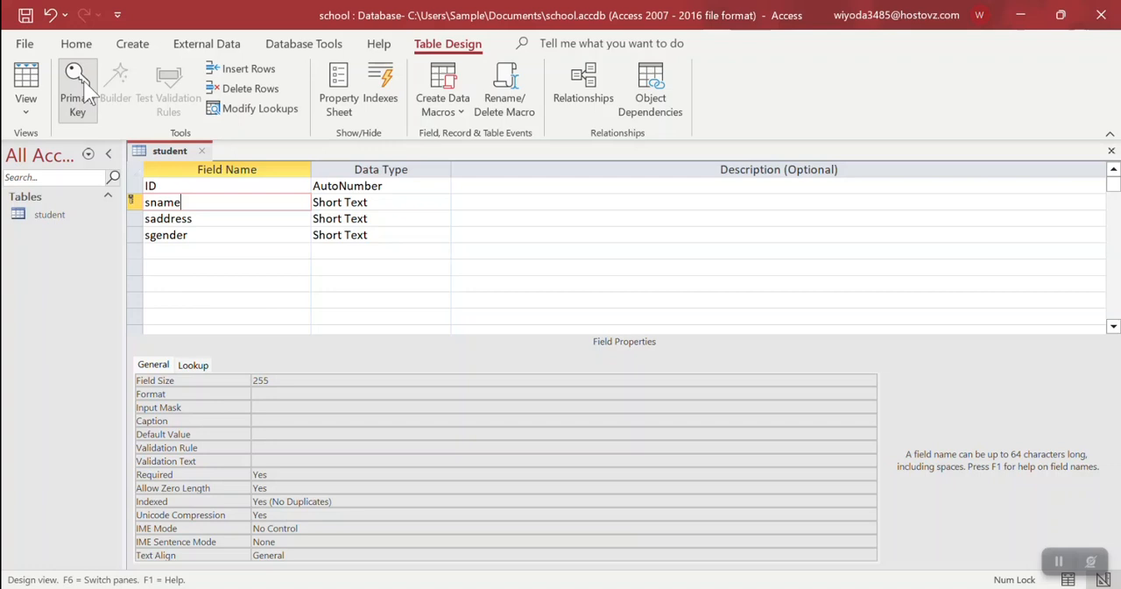
pyautogui.moveTo(182, 202); pyautogui.dragTo(146, 201)
pyautogui.click(184, 202)
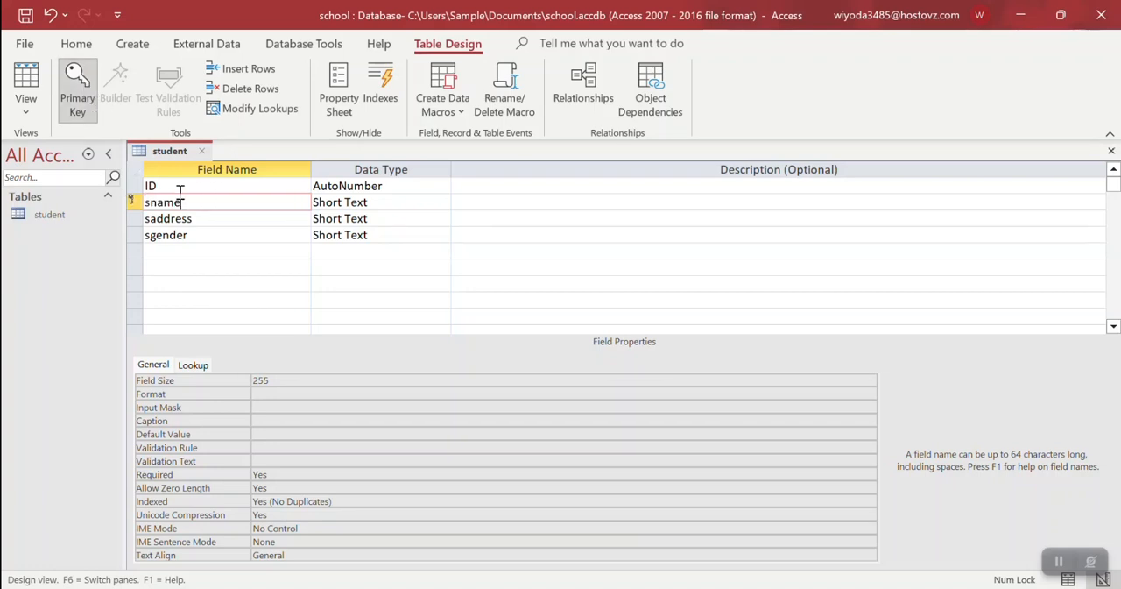
pyautogui.click(175, 187)
pyautogui.click(80, 96)
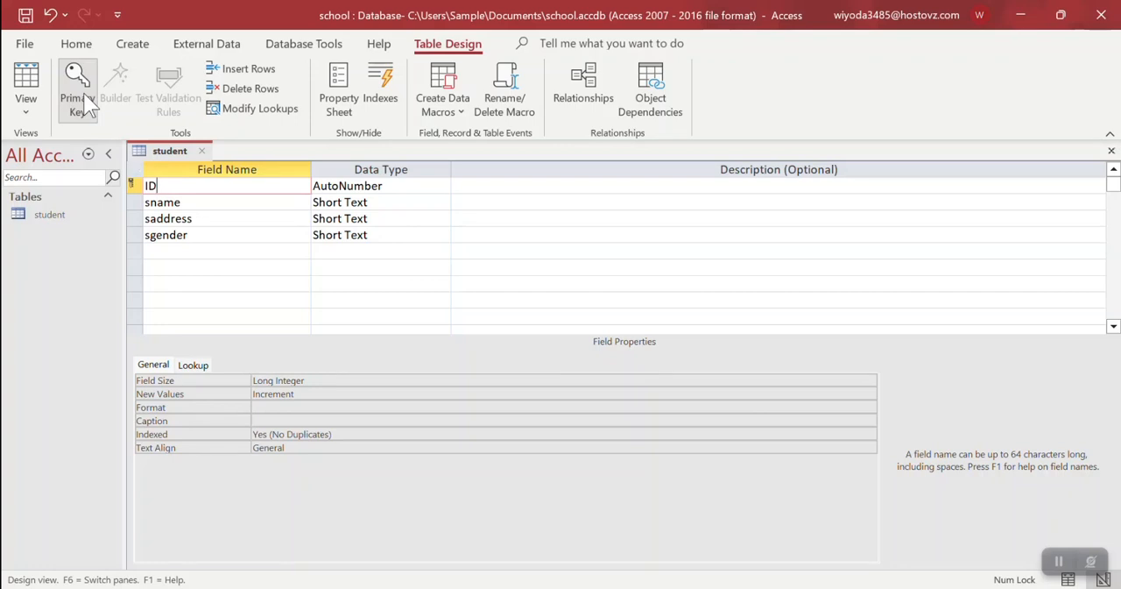
# Review the student fields' data types, then save and close the table design
pyautogui.click(390, 206)
pyautogui.click(397, 233)
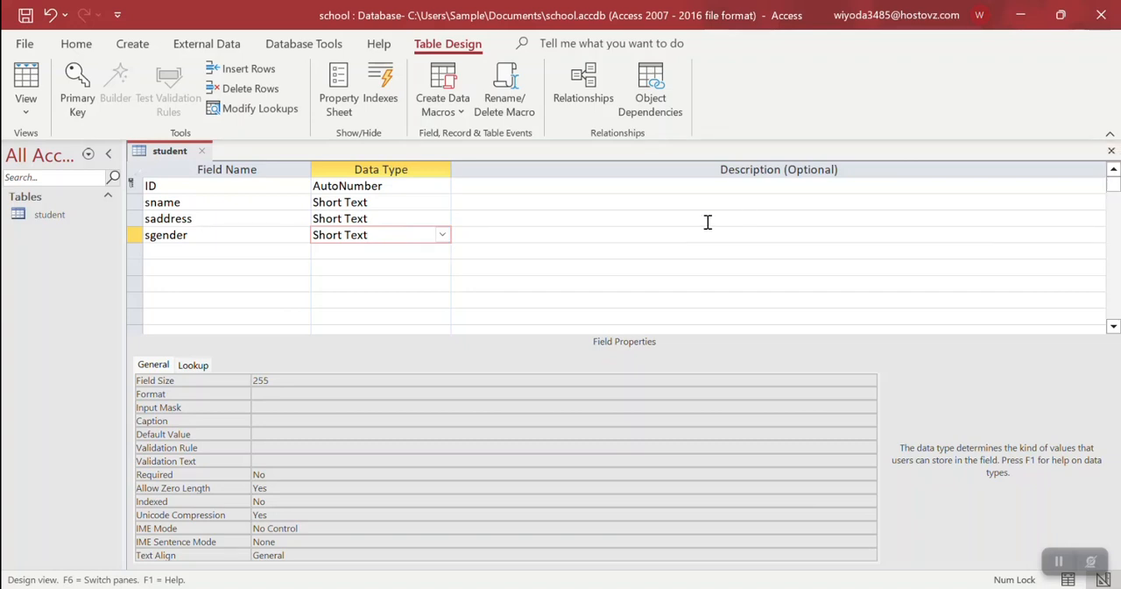
pyautogui.click(26, 15)
pyautogui.click(1111, 151)
# Create a second table, switch it to Design View and save it as teacher
pyautogui.click(133, 44)
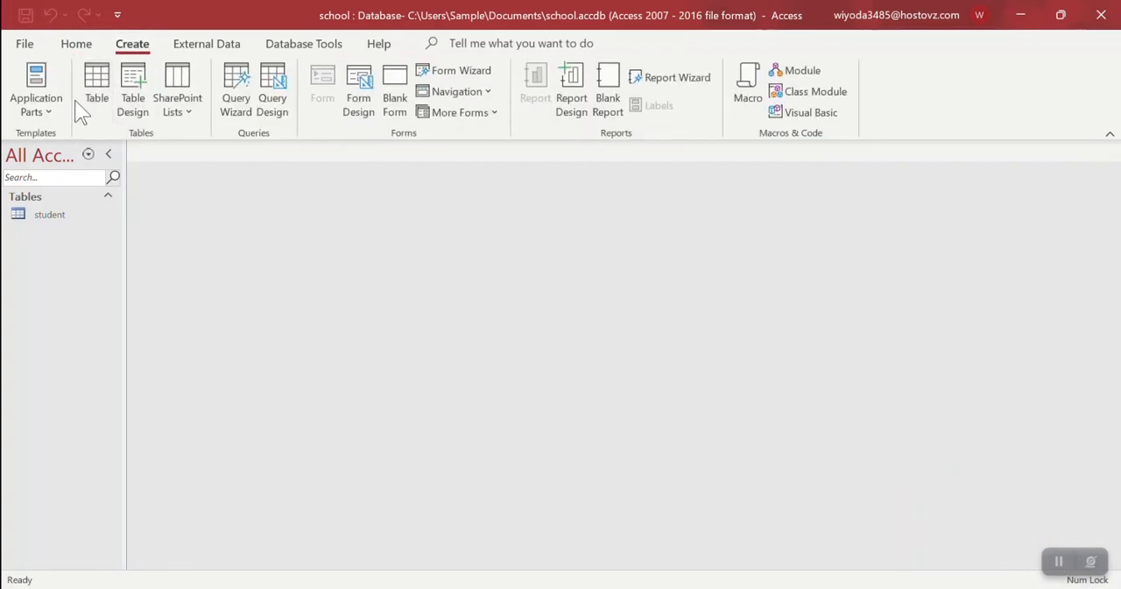
pyautogui.click(84, 87)
pyautogui.click(29, 118)
pyautogui.press('Escape')
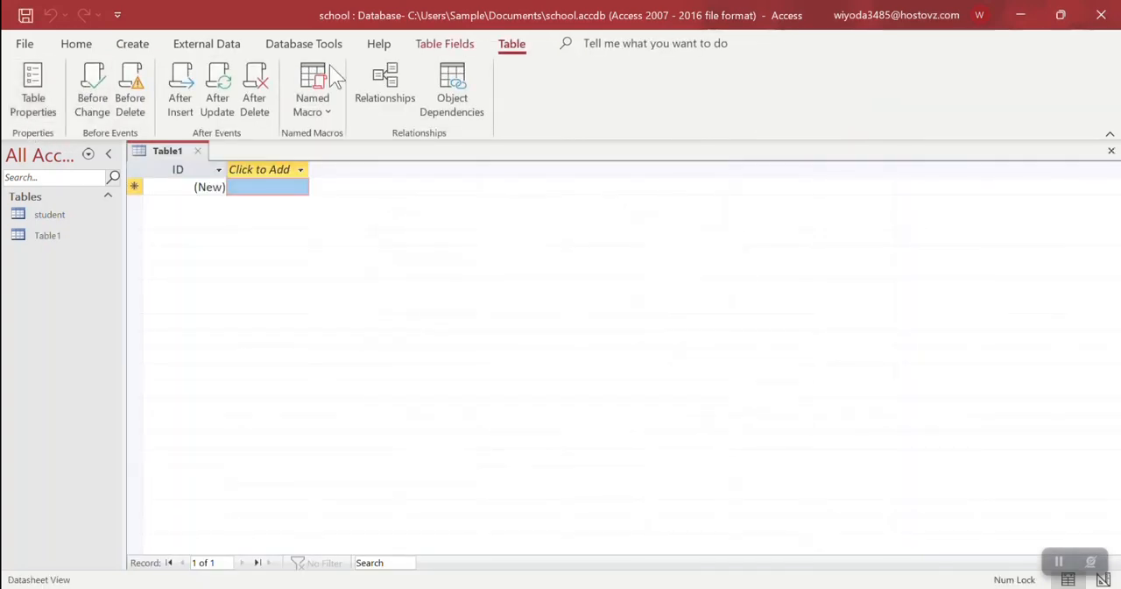
pyautogui.click(428, 43)
pyautogui.click(25, 112)
pyautogui.click(63, 185)
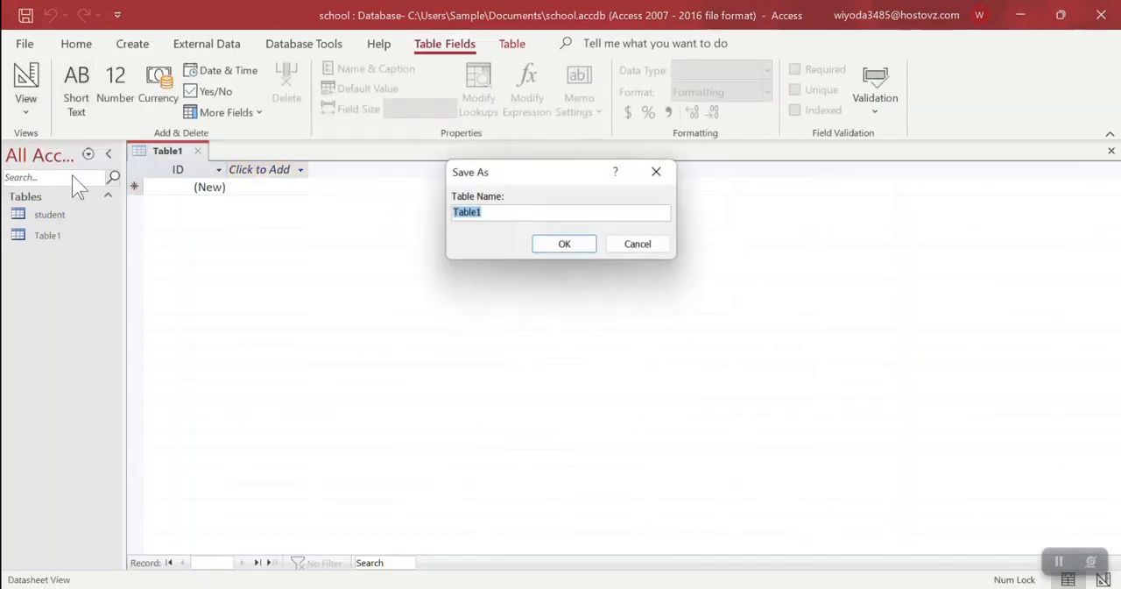
pyautogui.write('teacher')
pyautogui.press('Return')
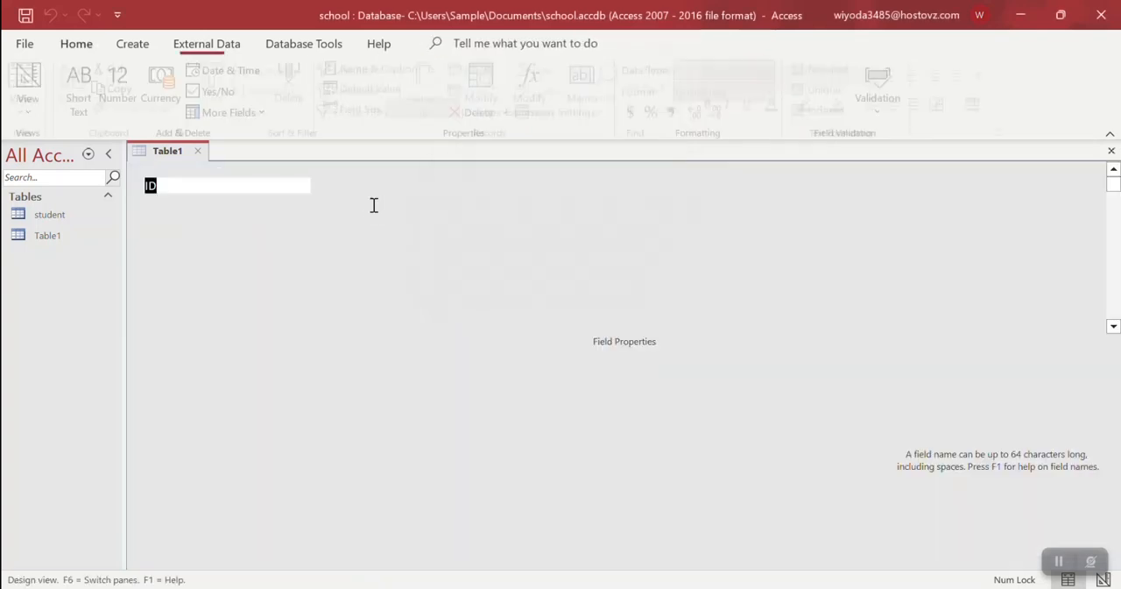
# Add the fields tname, taddress, tfield and tgender to the teacher table below ID
pyautogui.click(207, 208)
pyautogui.write('tname')
pyautogui.press('Down')
pyautogui.write('taddress')
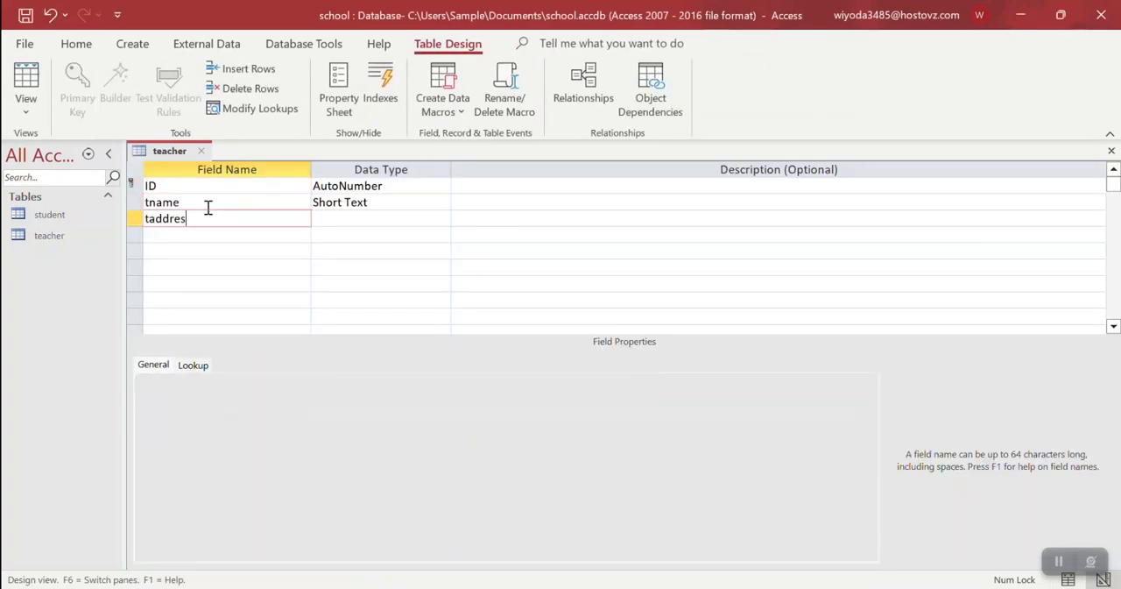
pyautogui.press('Down')
pyautogui.write('tfield')
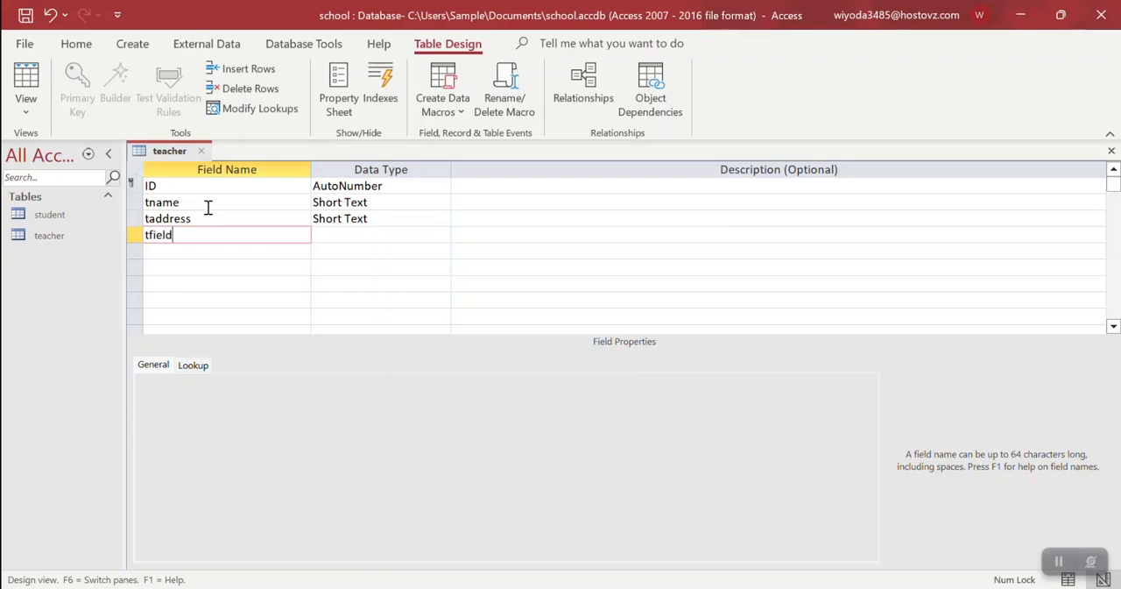
pyautogui.press('Down')
pyautogui.write('tgender')
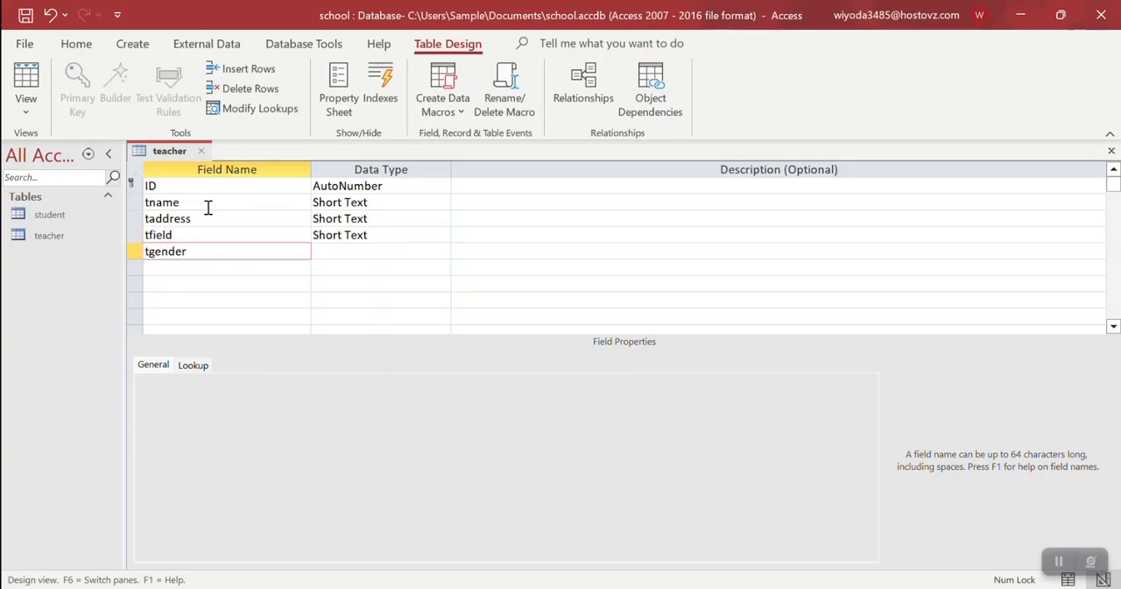
pyautogui.press('Tab')
# Check the teacher table's ID primary key, then save and close the table design
pyautogui.press('Up')
pyautogui.press('Up')
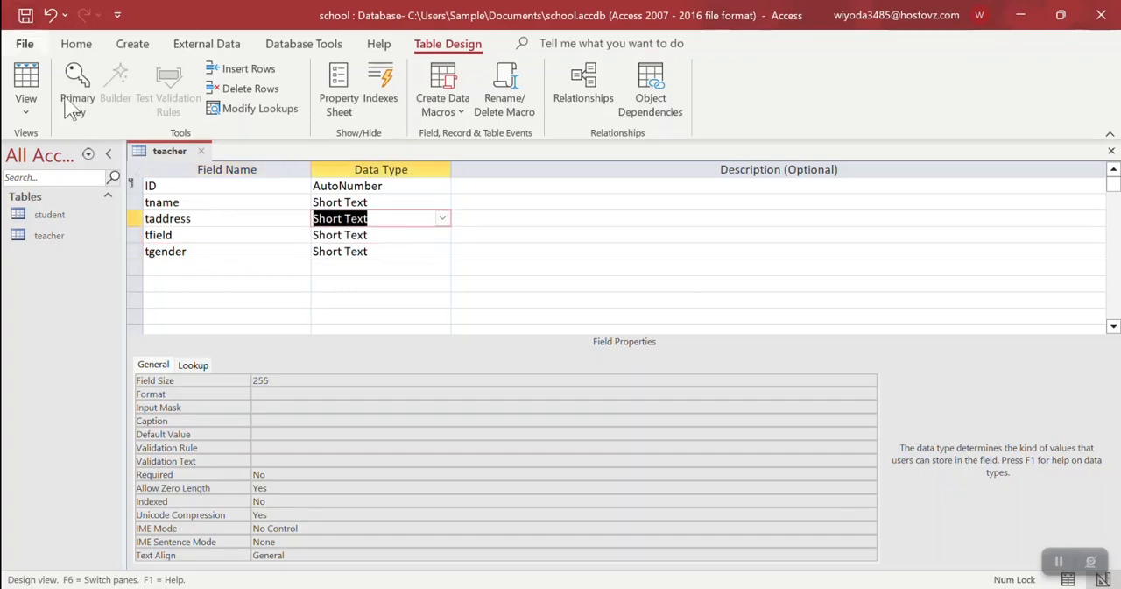
pyautogui.click(162, 185)
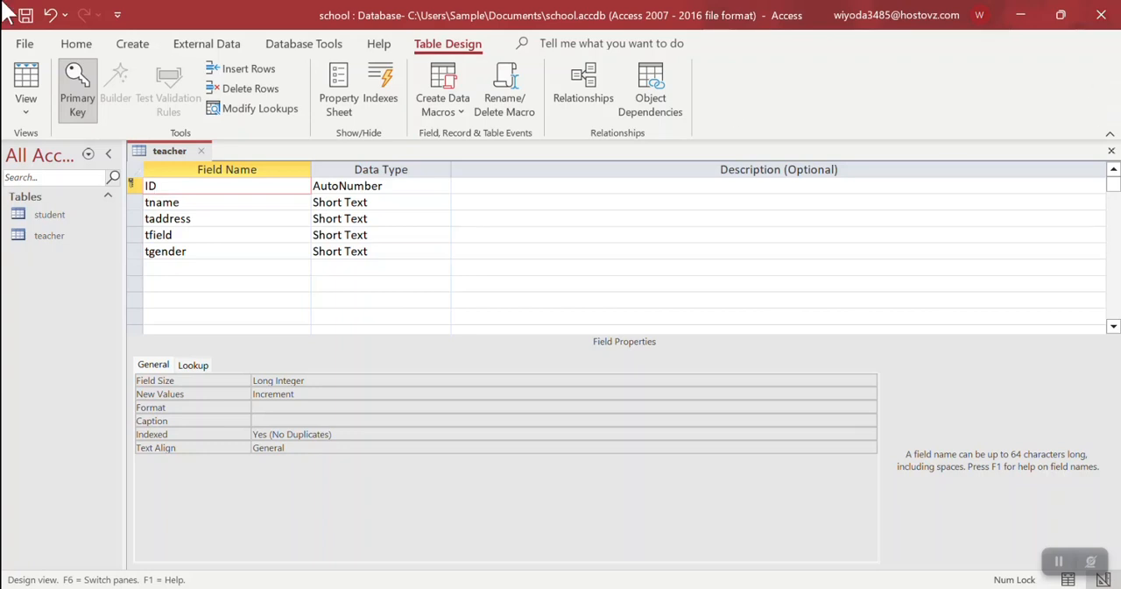
pyautogui.click(25, 15)
pyautogui.click(201, 151)
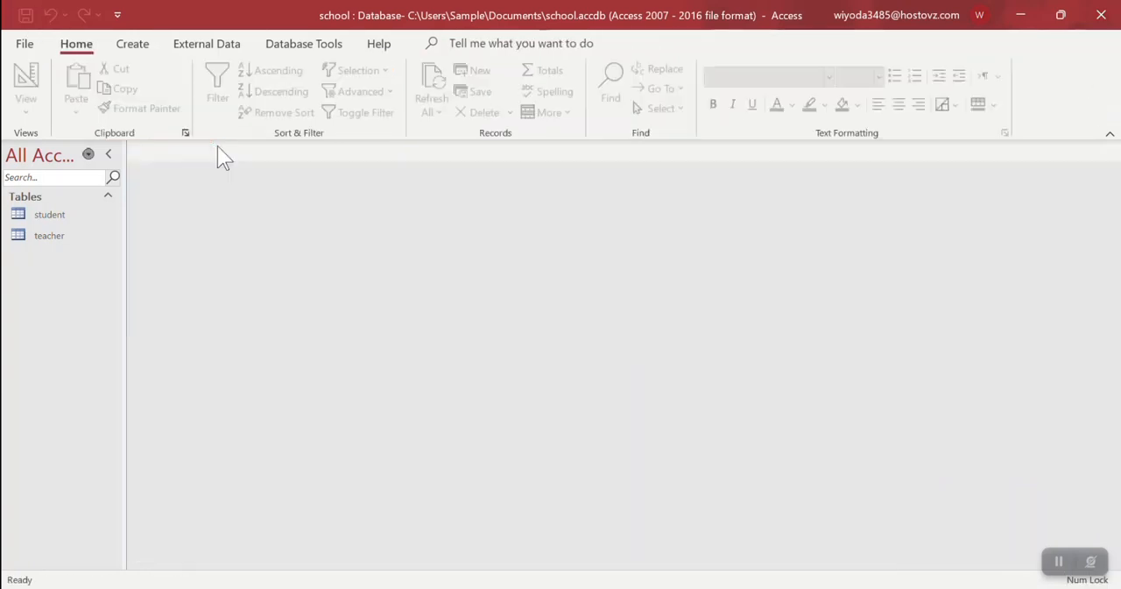
# Create a third table, switch it to Design View and save it as registration table
pyautogui.click(138, 49)
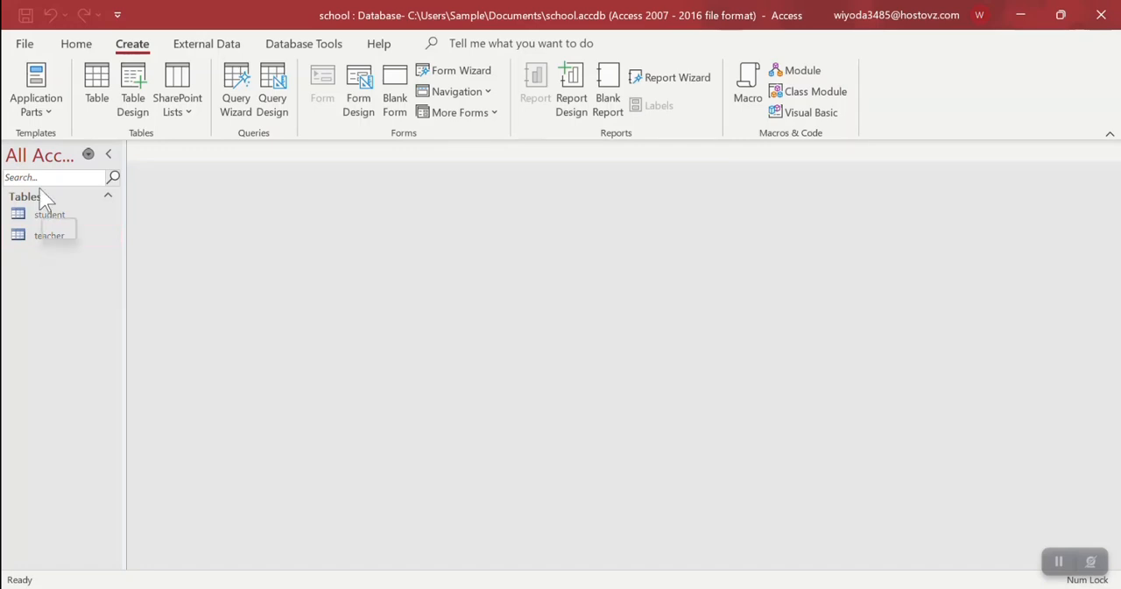
pyautogui.click(97, 83)
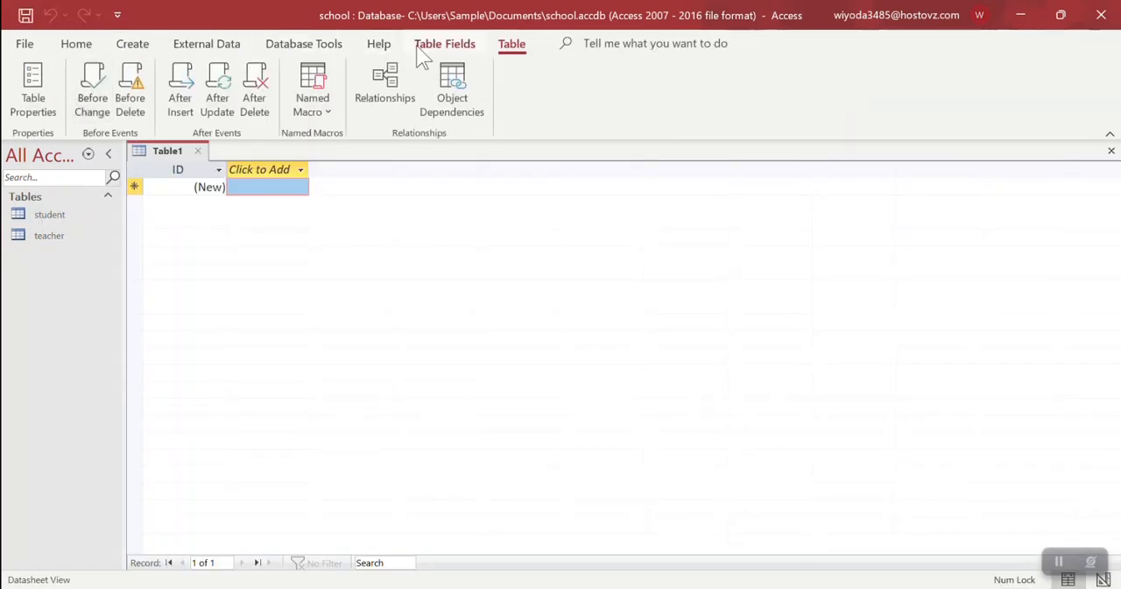
pyautogui.click(443, 44)
pyautogui.click(25, 107)
pyautogui.click(55, 181)
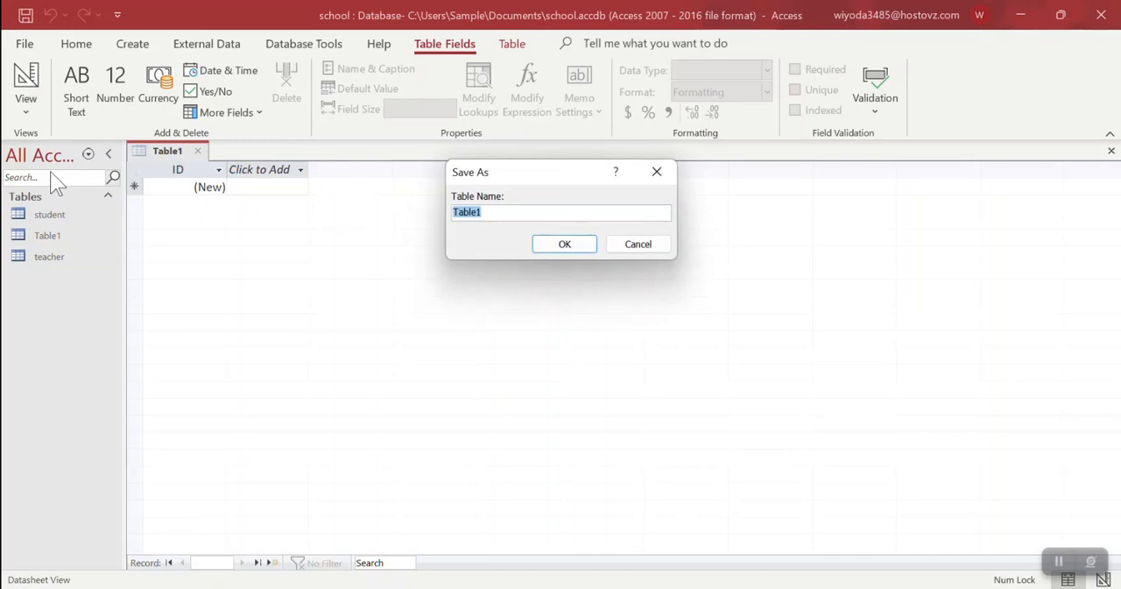
pyautogui.write('registration table')
pyautogui.press('Return')
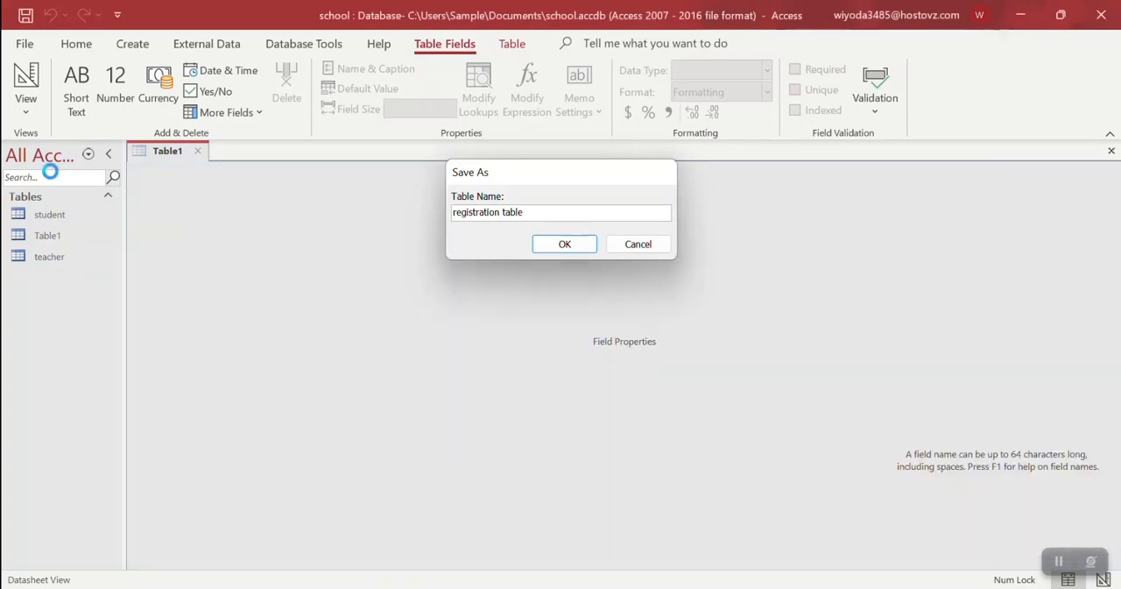
# Add the fields Sid, Tid, Program and fee to the registration table below ID
pyautogui.press('Down')
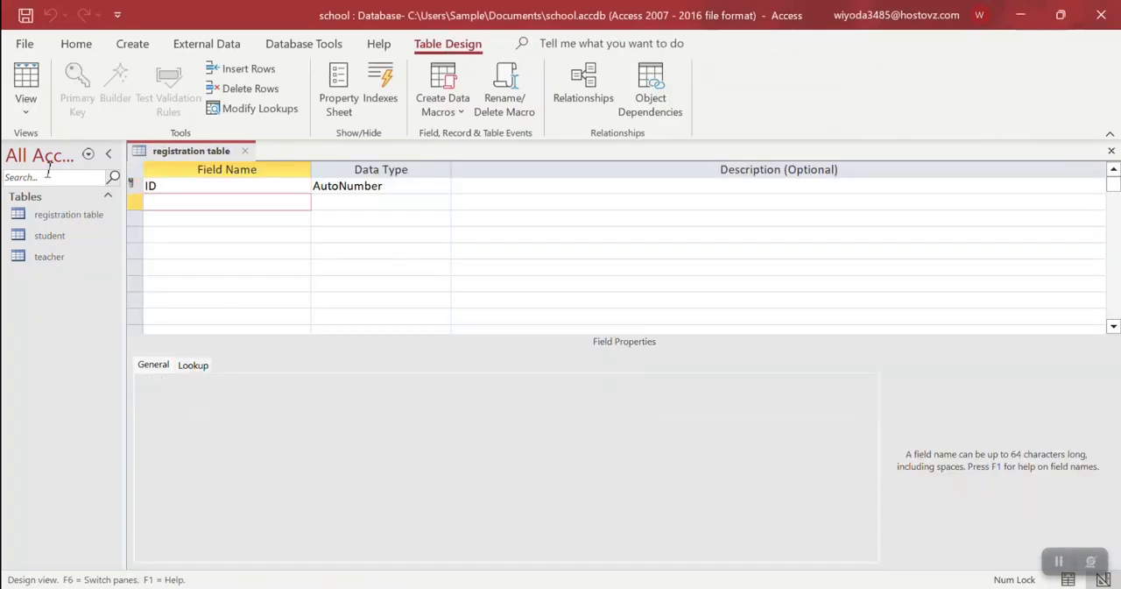
pyautogui.write('Sid')
pyautogui.press('Down')
pyautogui.write('S')
pyautogui.press('BackSpace')
pyautogui.write('Tid')
pyautogui.press('Down')
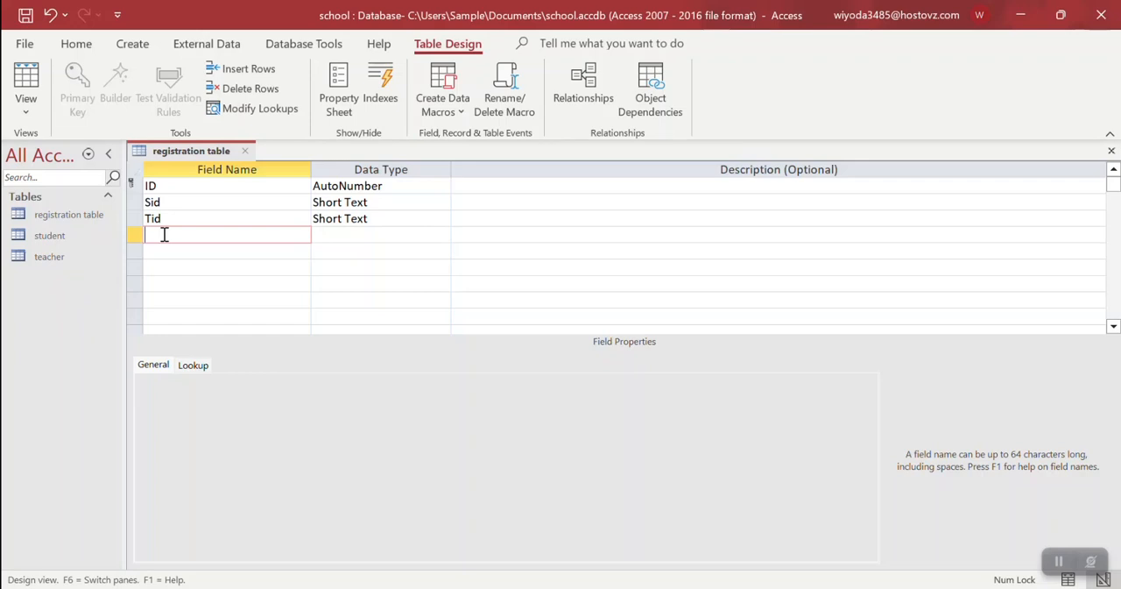
pyautogui.write('Programs')
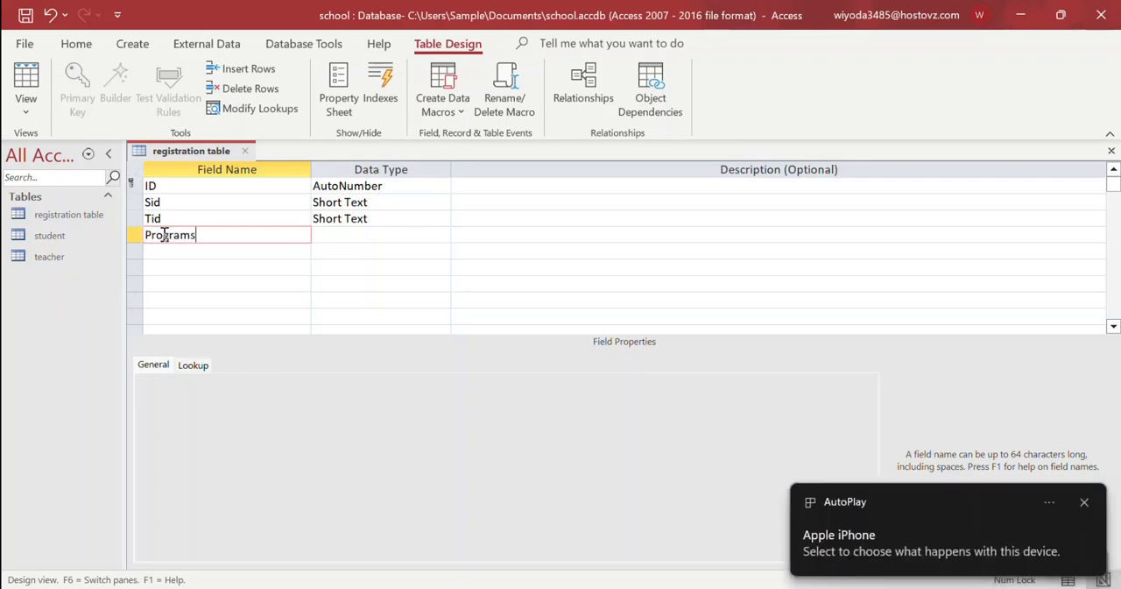
pyautogui.press('BackSpace')
pyautogui.press('Down')
pyautogui.write('fee')
pyautogui.press('Down')
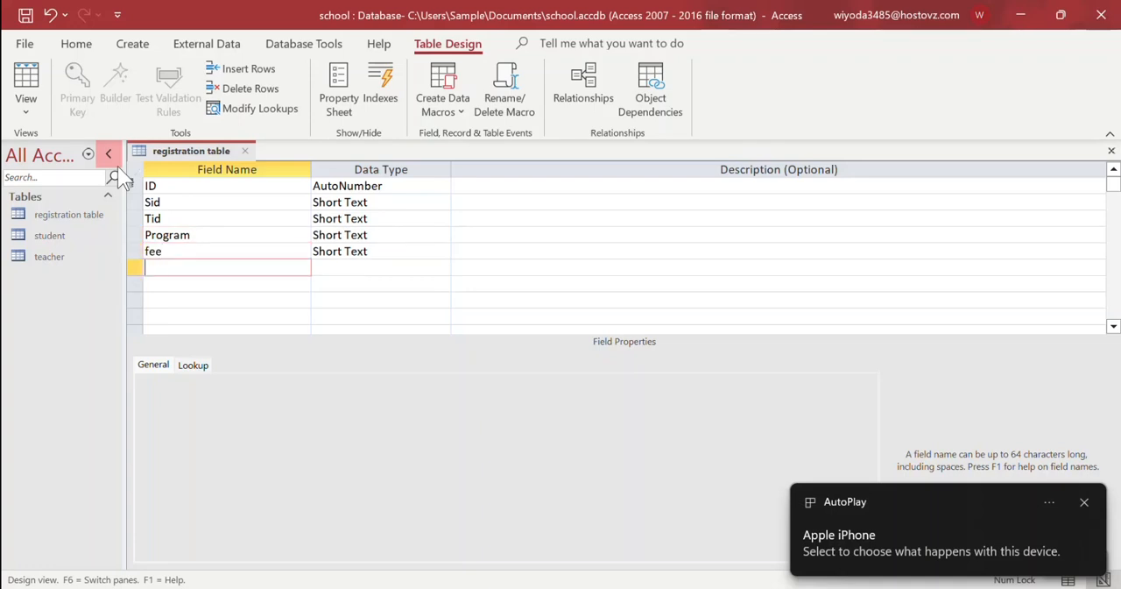
# Add a date field with the Date/Time data type below fee, and set fee's data type to Currency
pyautogui.write('date')
pyautogui.press('Down')
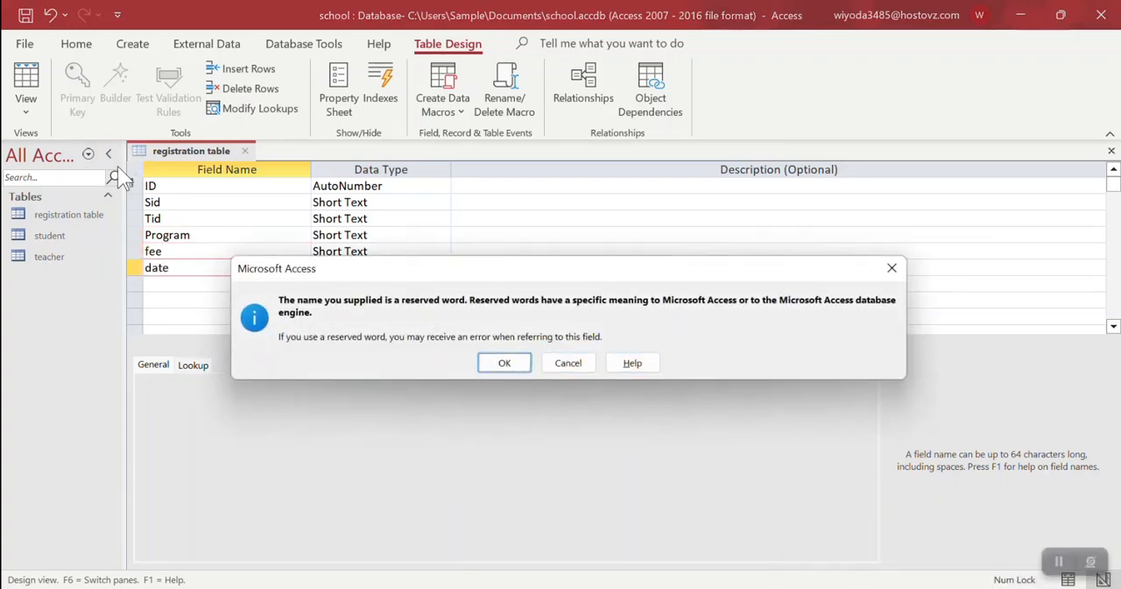
pyautogui.press('Return')
pyautogui.write('d')
pyautogui.press('Up')
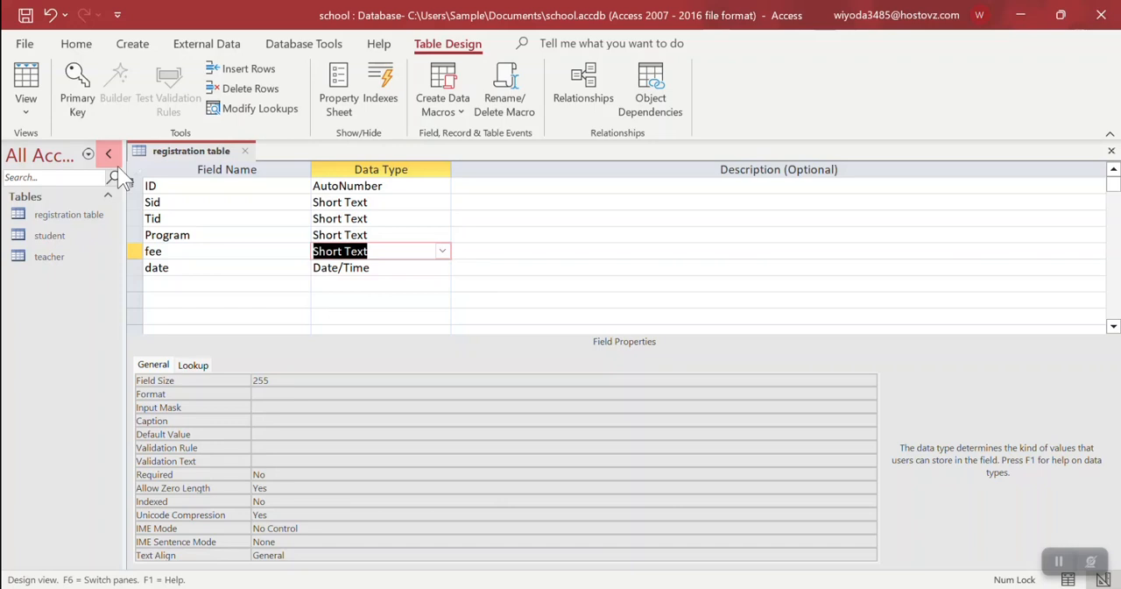
pyautogui.write('cy')
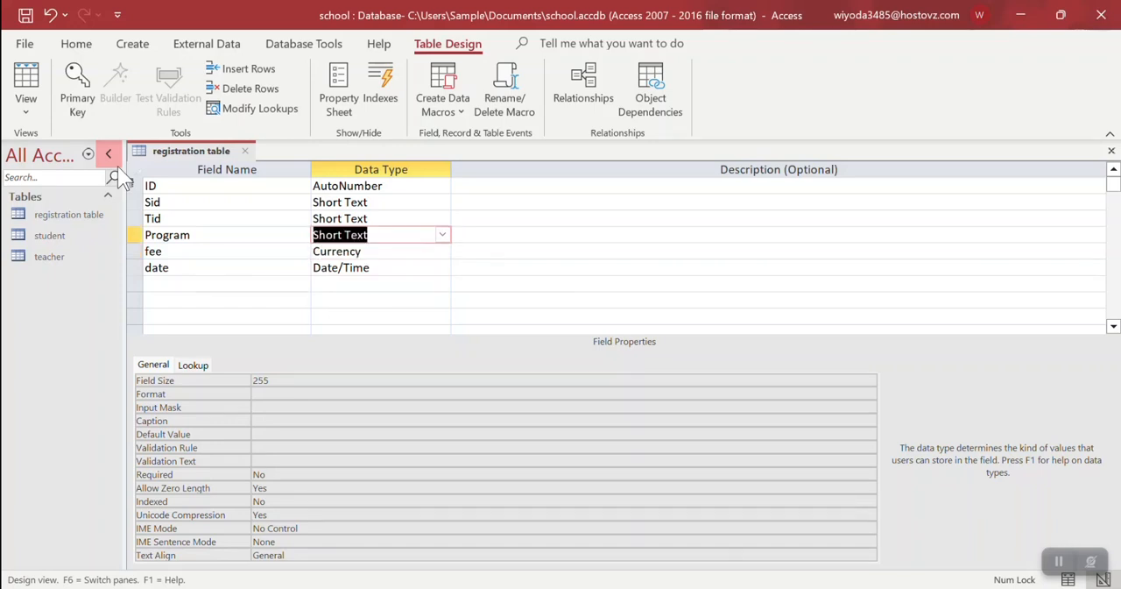
# Start a Lookup Wizard for the Sid field, taking its values from the ID field of the student table
pyautogui.press('Up')
pyautogui.press('Up')
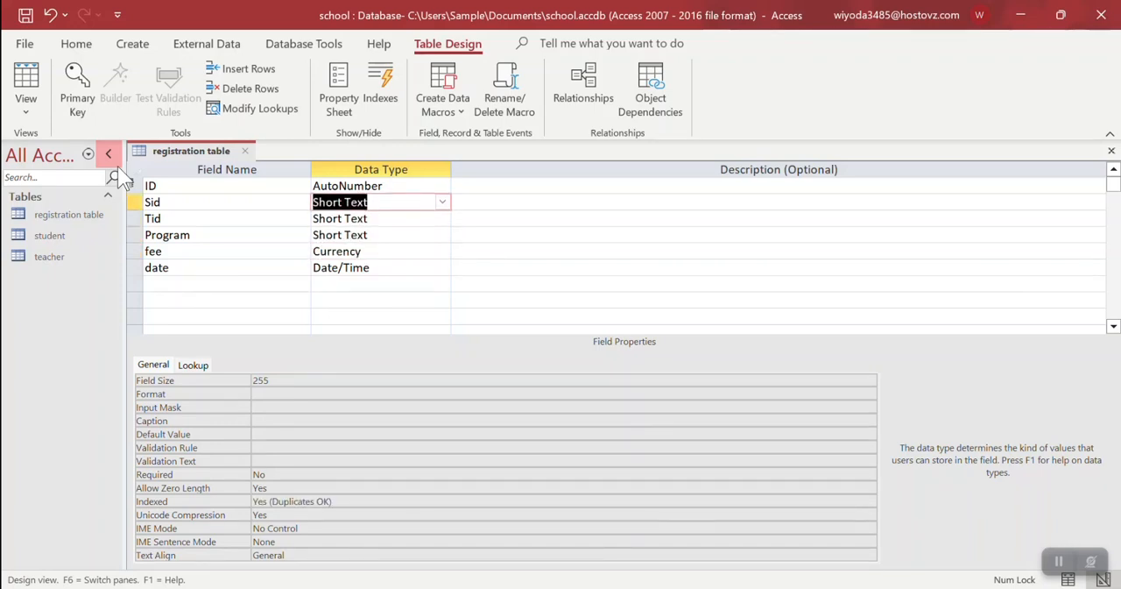
pyautogui.click(213, 205)
pyautogui.click(213, 216)
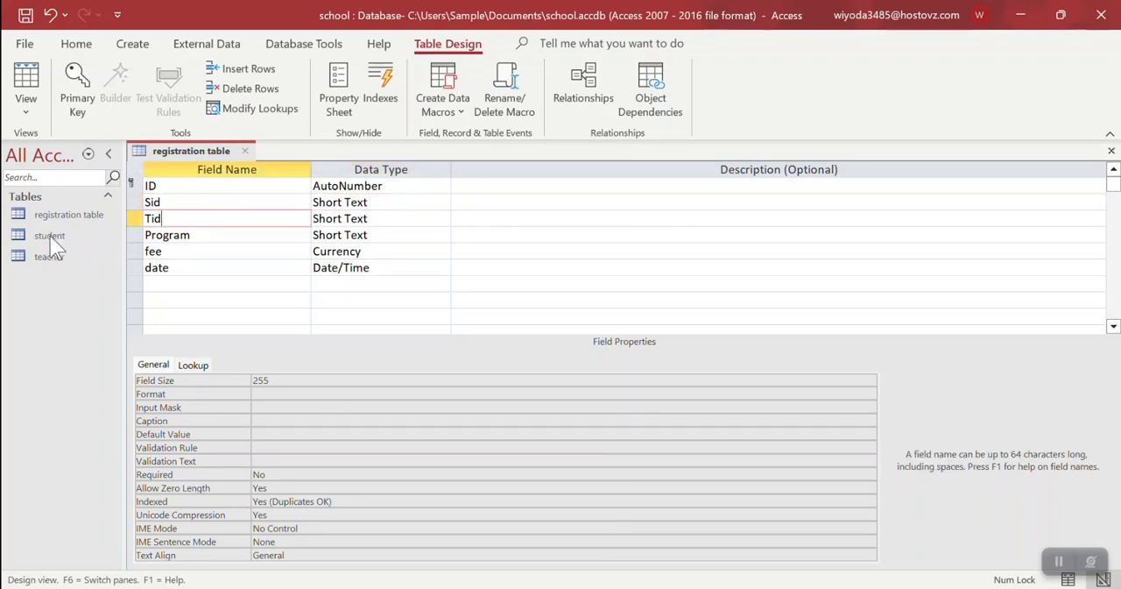
pyautogui.click(387, 202)
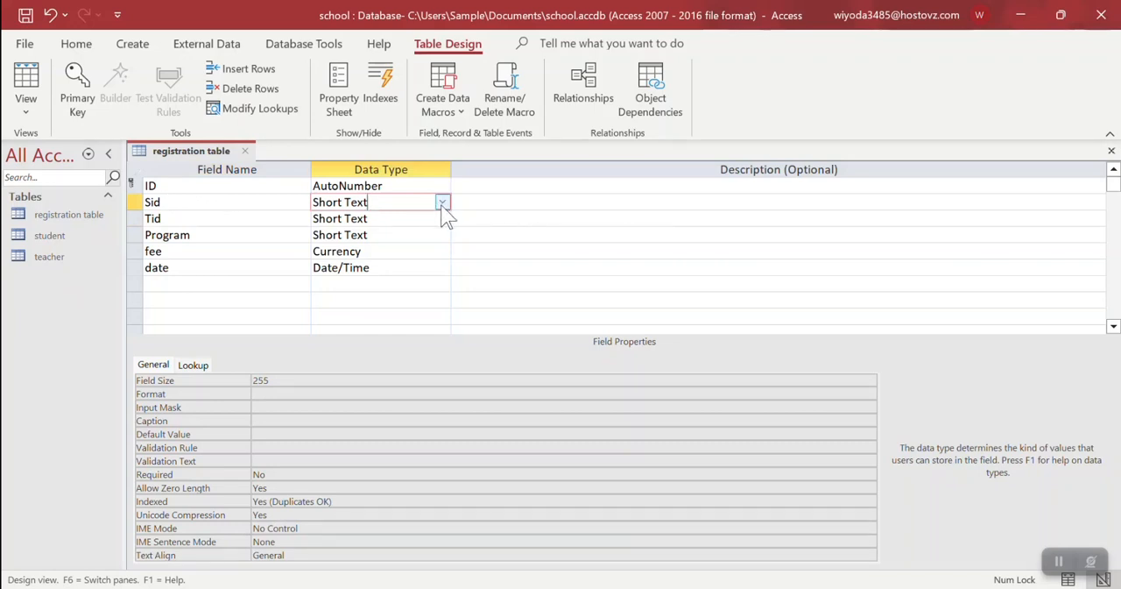
pyautogui.click(442, 202)
pyautogui.click(419, 430)
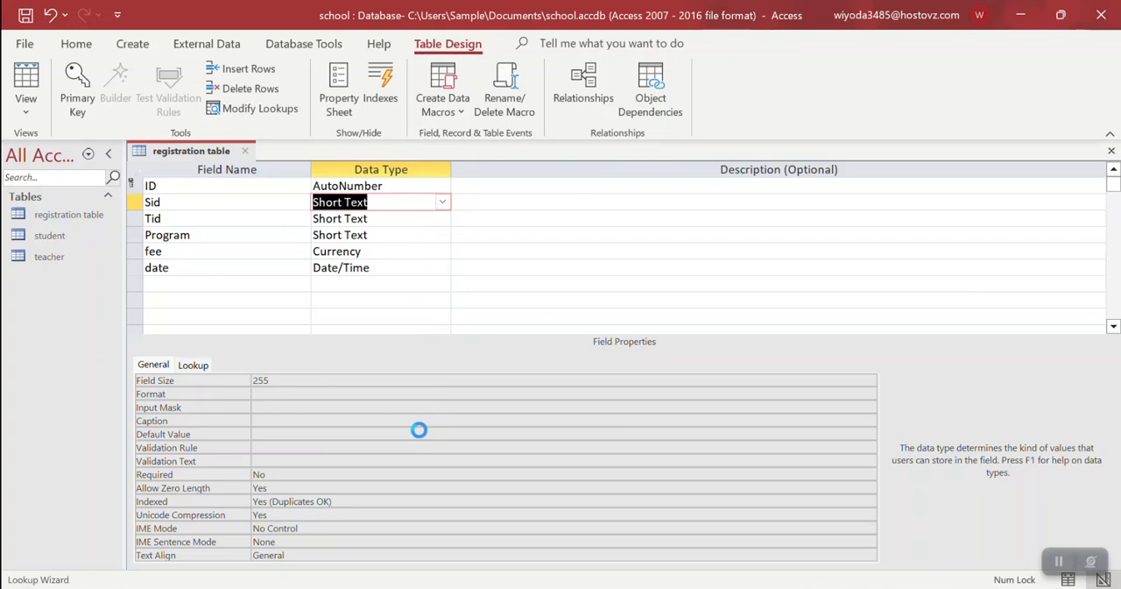
pyautogui.click(661, 372)
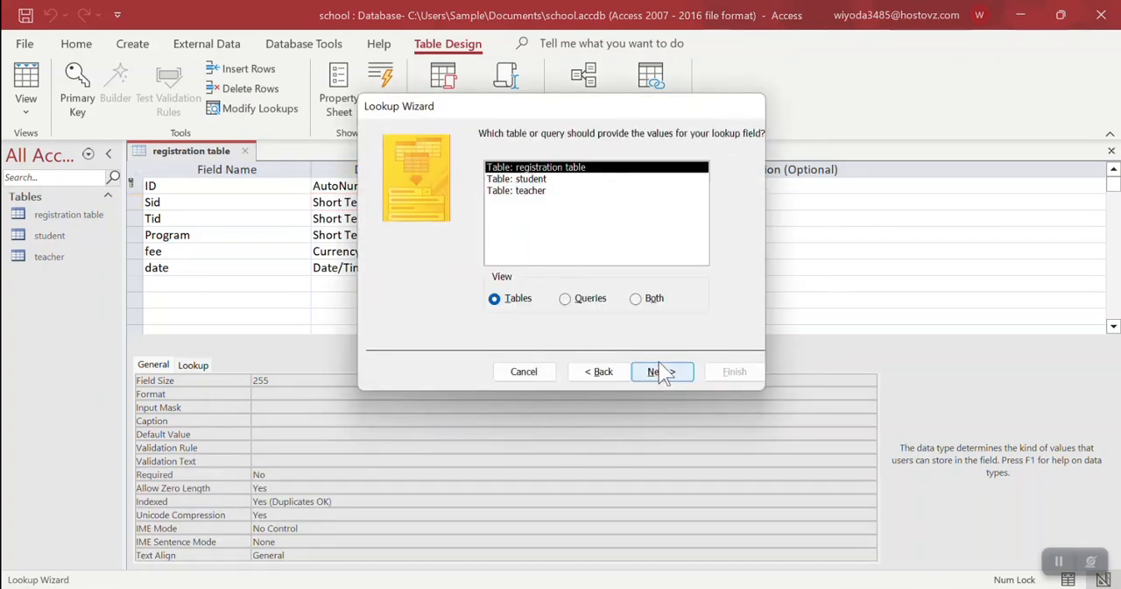
pyautogui.click(531, 180)
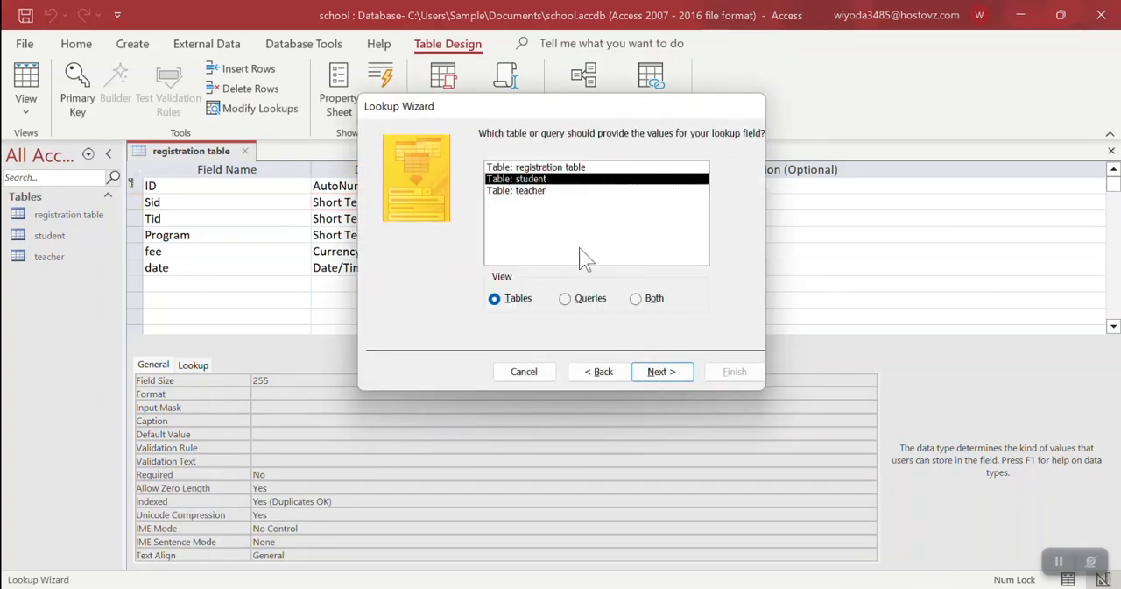
pyautogui.click(662, 371)
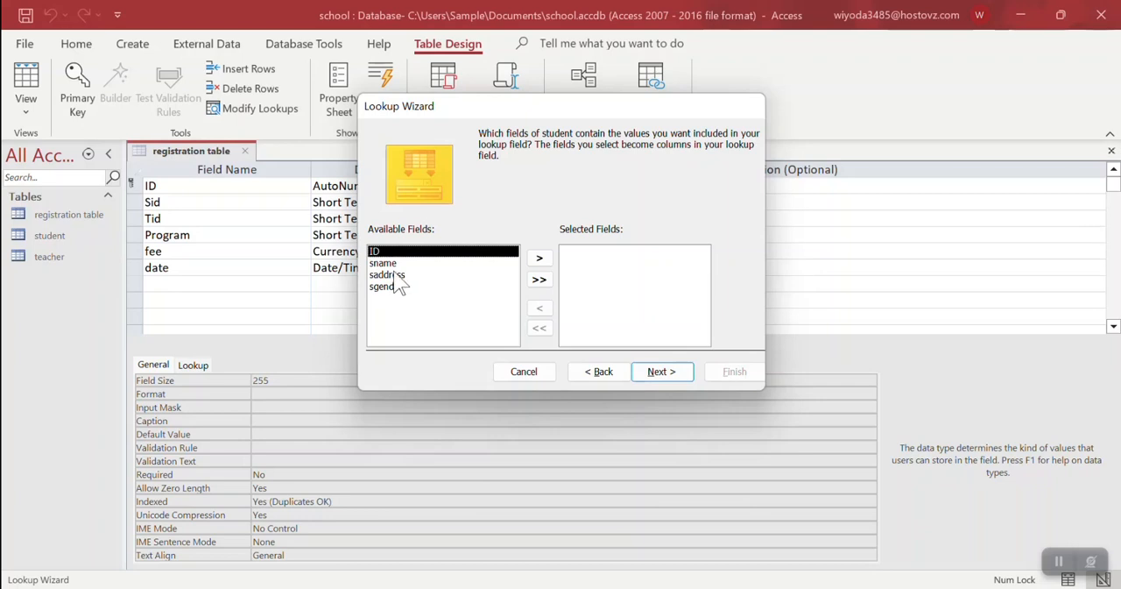
pyautogui.click(539, 257)
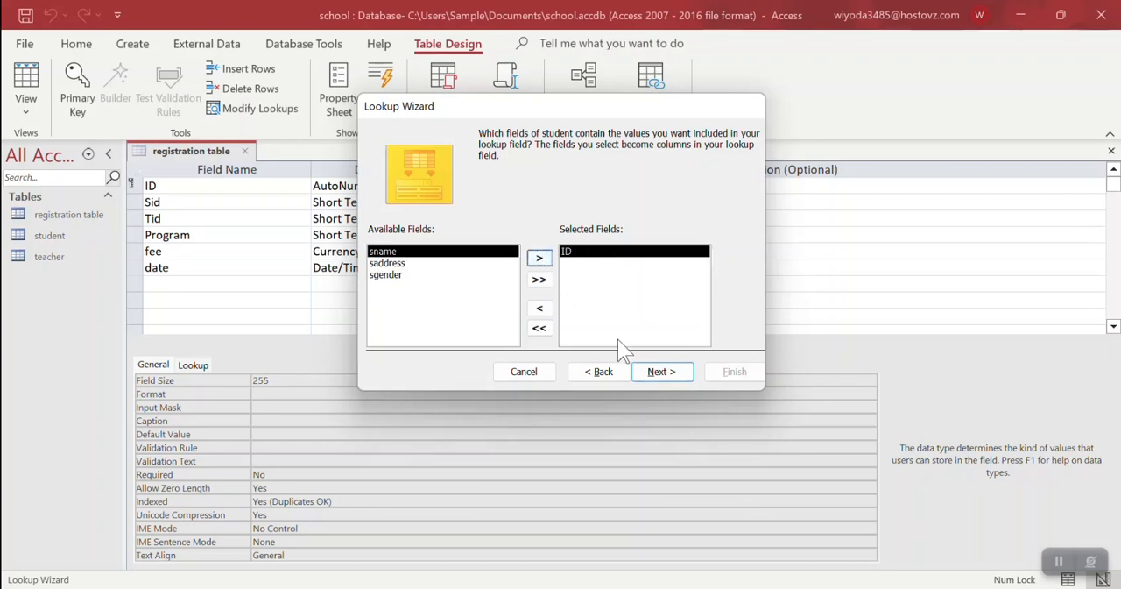
pyautogui.click(641, 374)
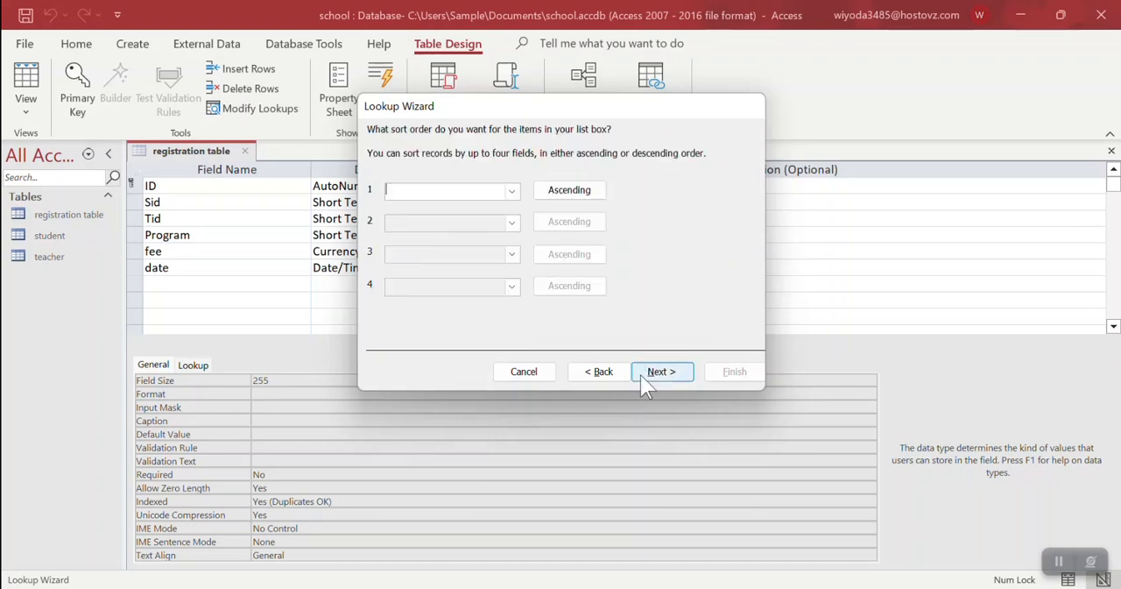
# Finish the Sid lookup without sorting, with data integrity and Cascade Delete enabled, and save the table
pyautogui.click(640, 375)
pyautogui.click(638, 373)
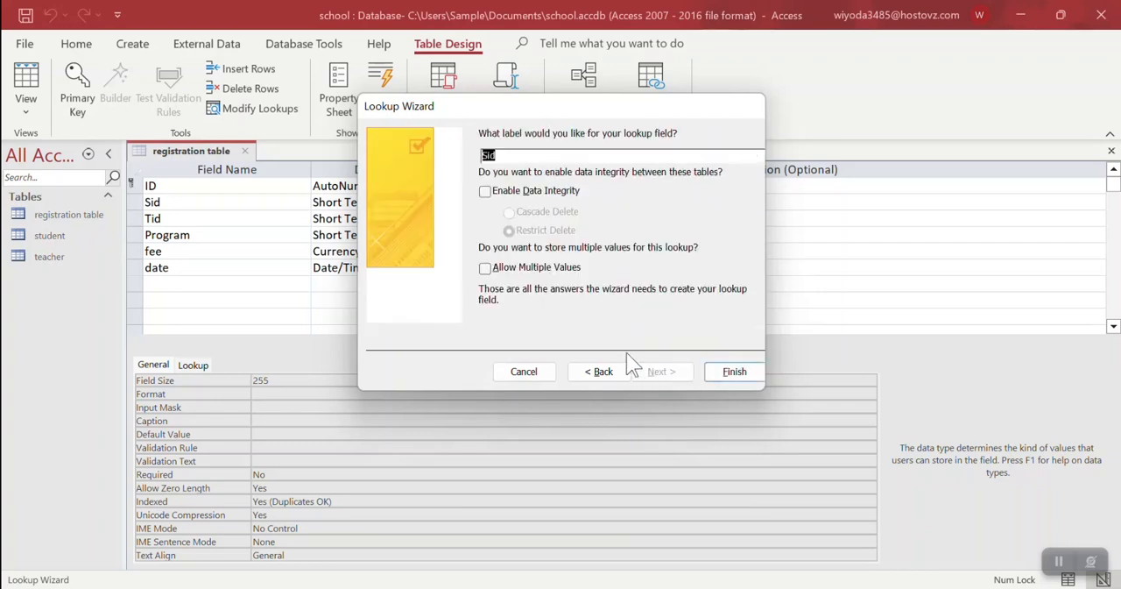
pyautogui.click(495, 196)
pyautogui.click(529, 213)
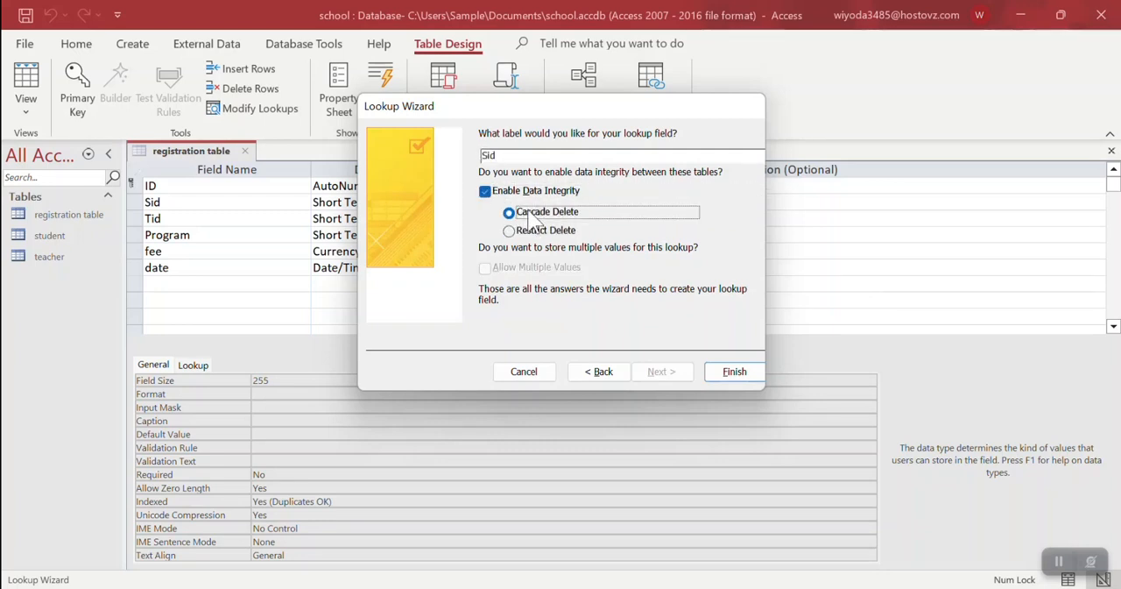
pyautogui.click(720, 372)
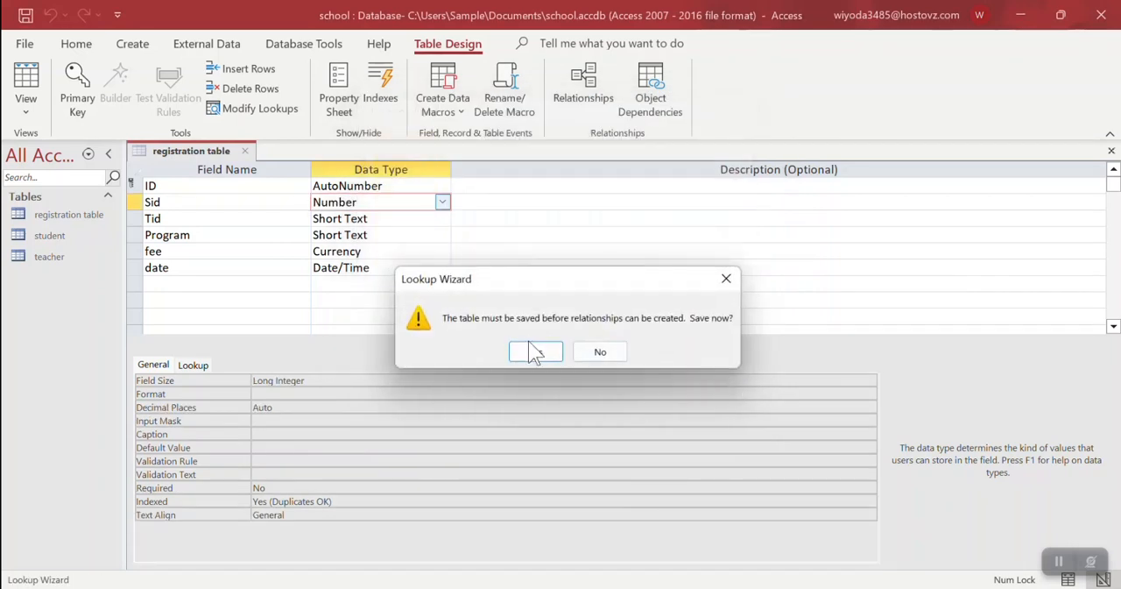
pyautogui.click(535, 350)
# Start a Lookup Wizard for the Tid field, taking its values from the ID field of the teacher table
pyautogui.click(434, 218)
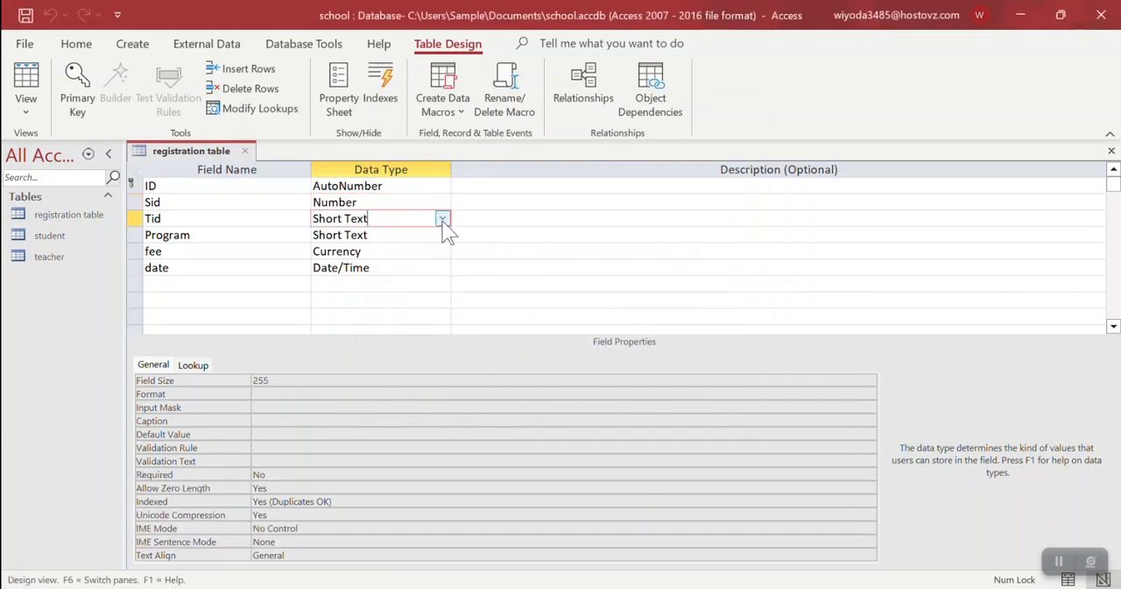
pyautogui.click(442, 218)
pyautogui.click(401, 451)
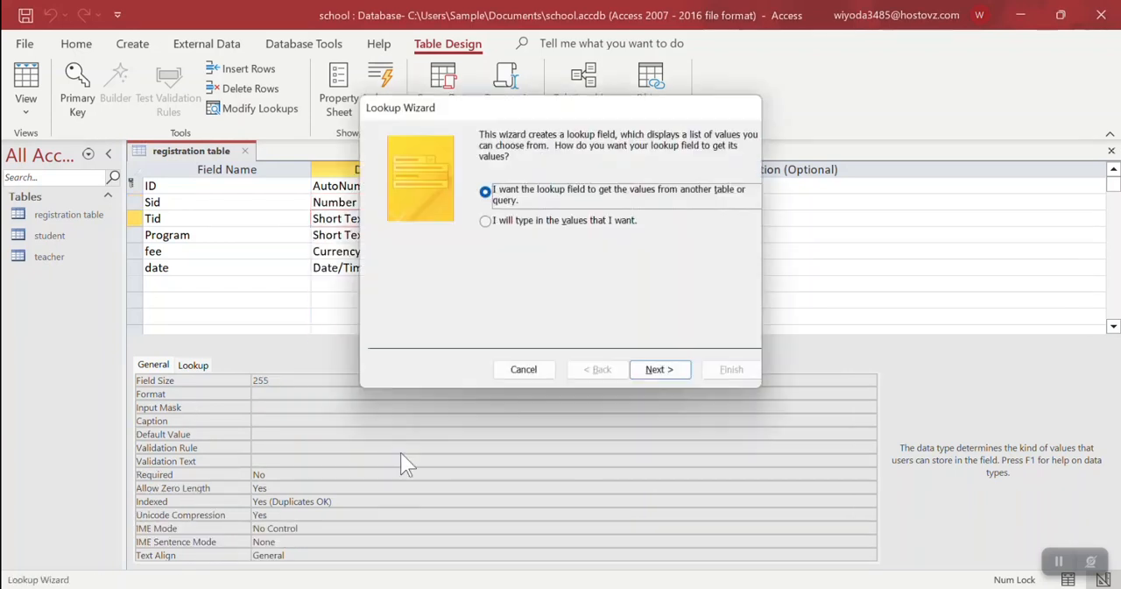
pyautogui.click(657, 372)
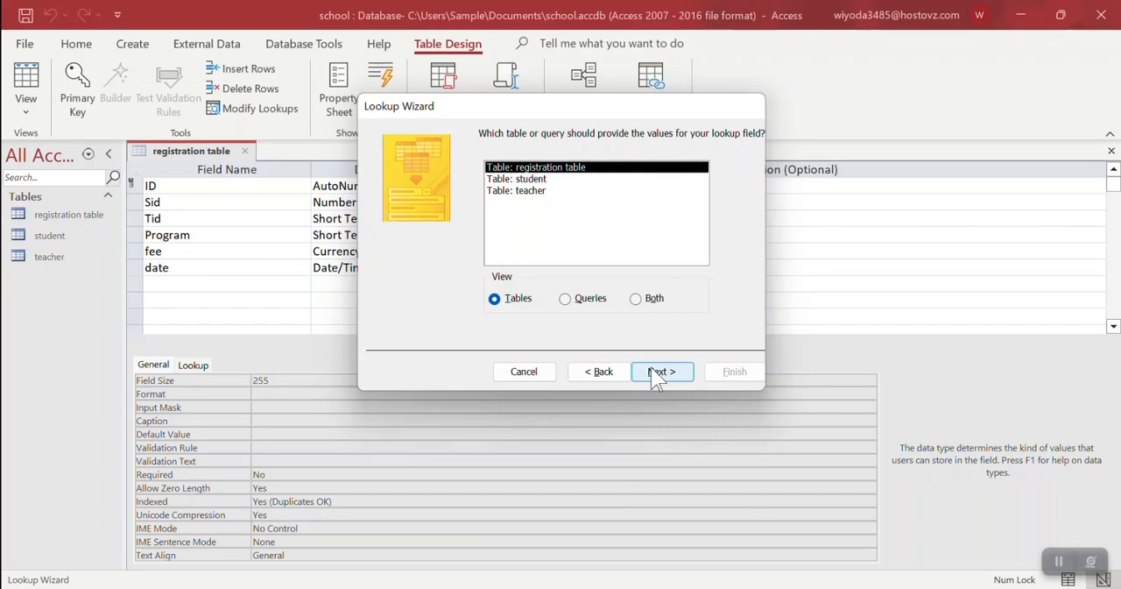
pyautogui.doubleClick(519, 191)
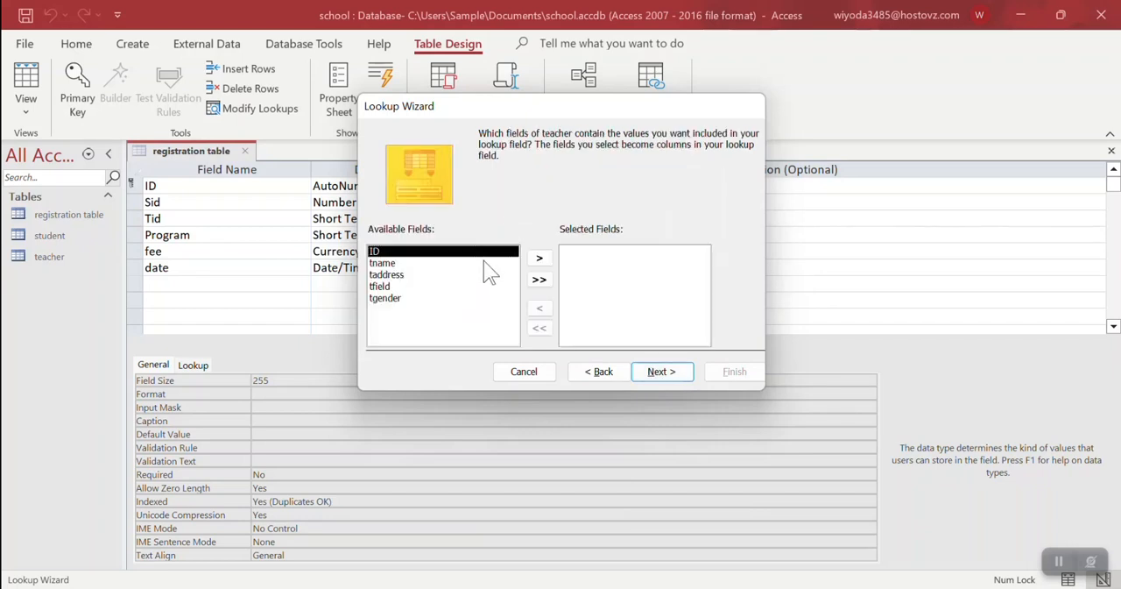
pyautogui.click(539, 258)
pyautogui.click(663, 373)
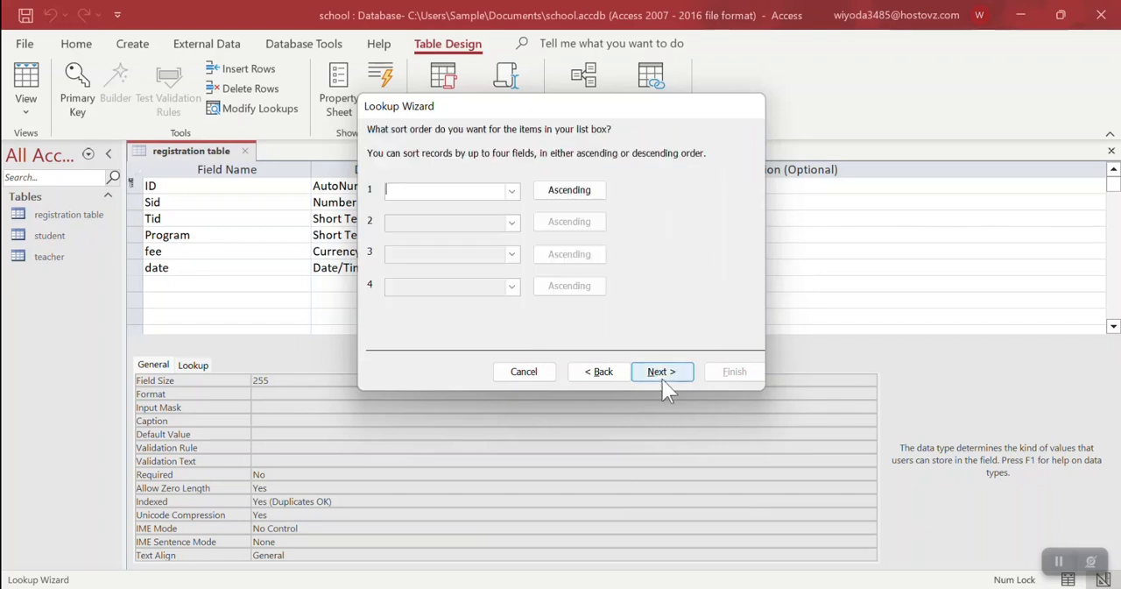
# Finish the Tid lookup without sorting, with data integrity and Cascade Delete enabled, and save the table, replacing the earlier version
pyautogui.click(662, 375)
pyautogui.click(662, 375)
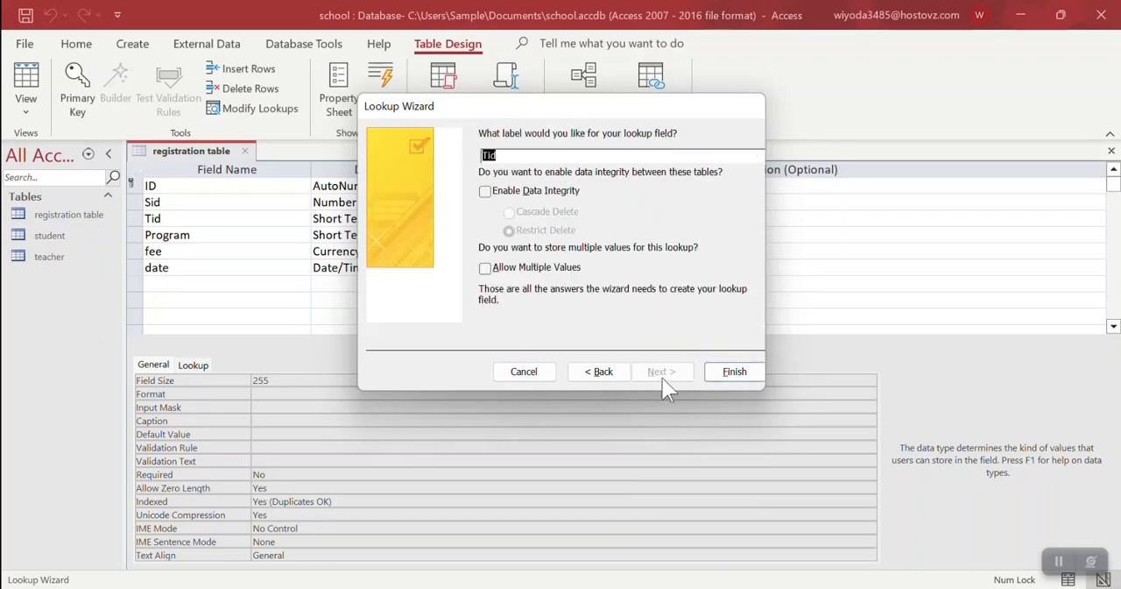
pyautogui.click(485, 191)
pyautogui.click(510, 212)
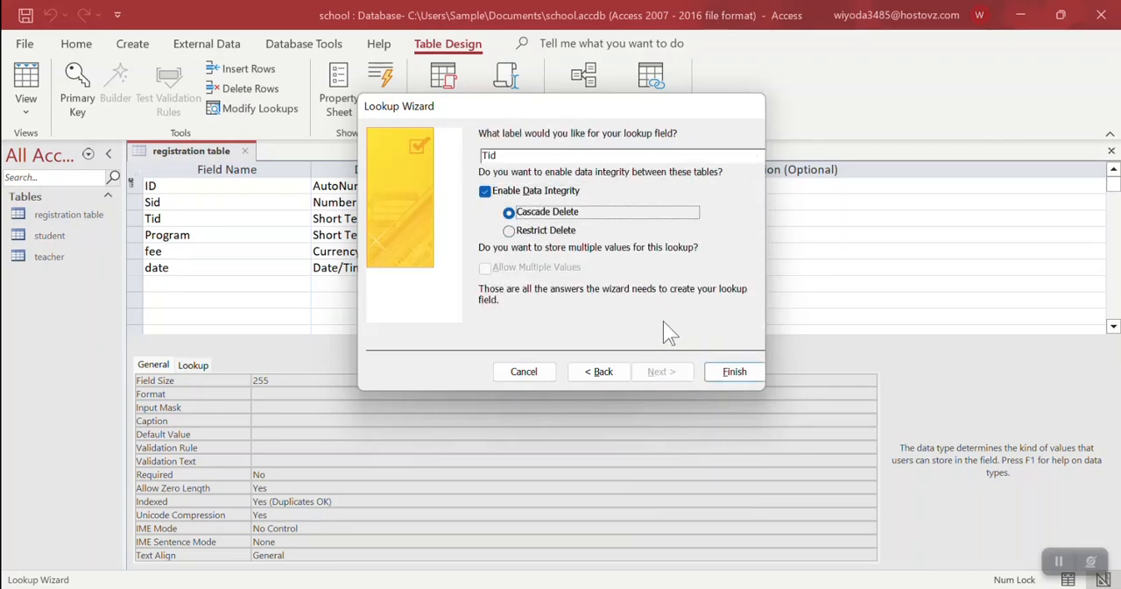
pyautogui.click(727, 372)
pyautogui.press('Return')
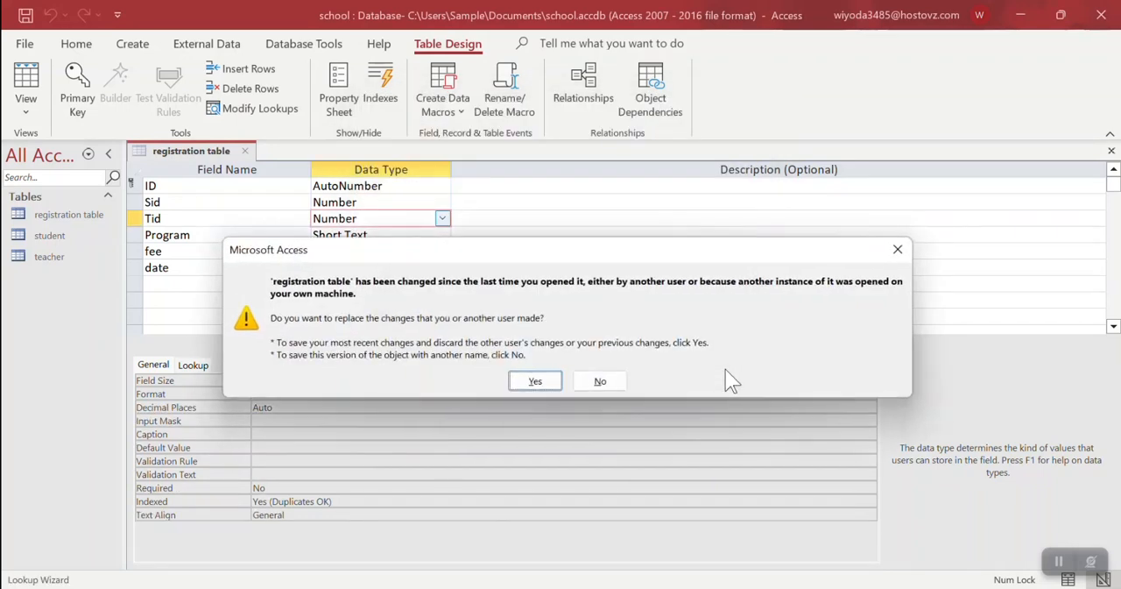
pyautogui.click(535, 381)
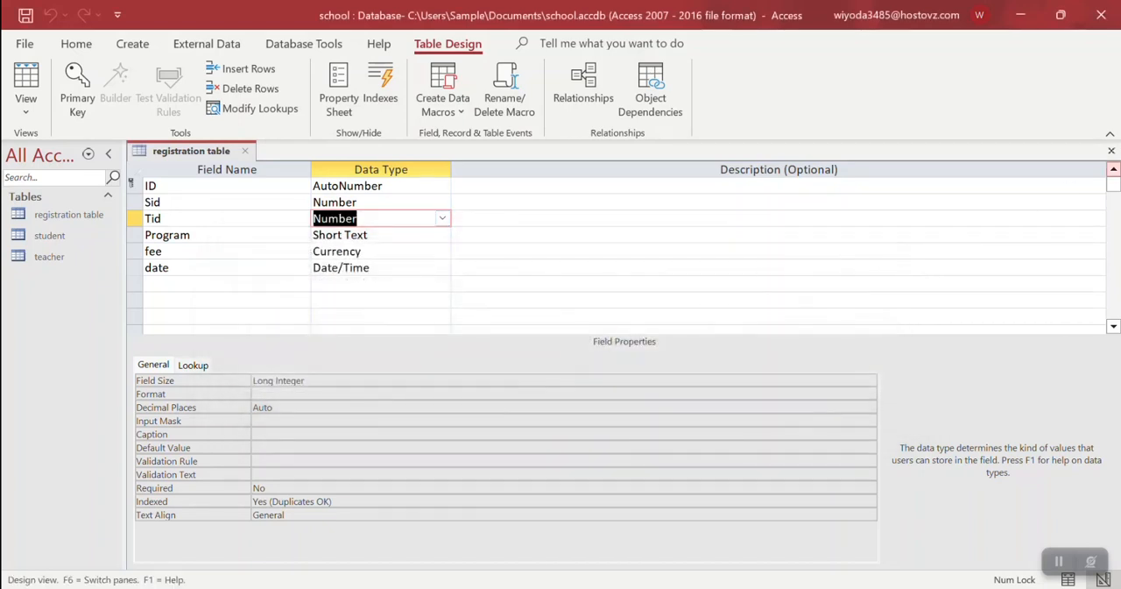
# Close the registration table's design, check its columns in Datasheet View and close it again
pyautogui.click(1112, 152)
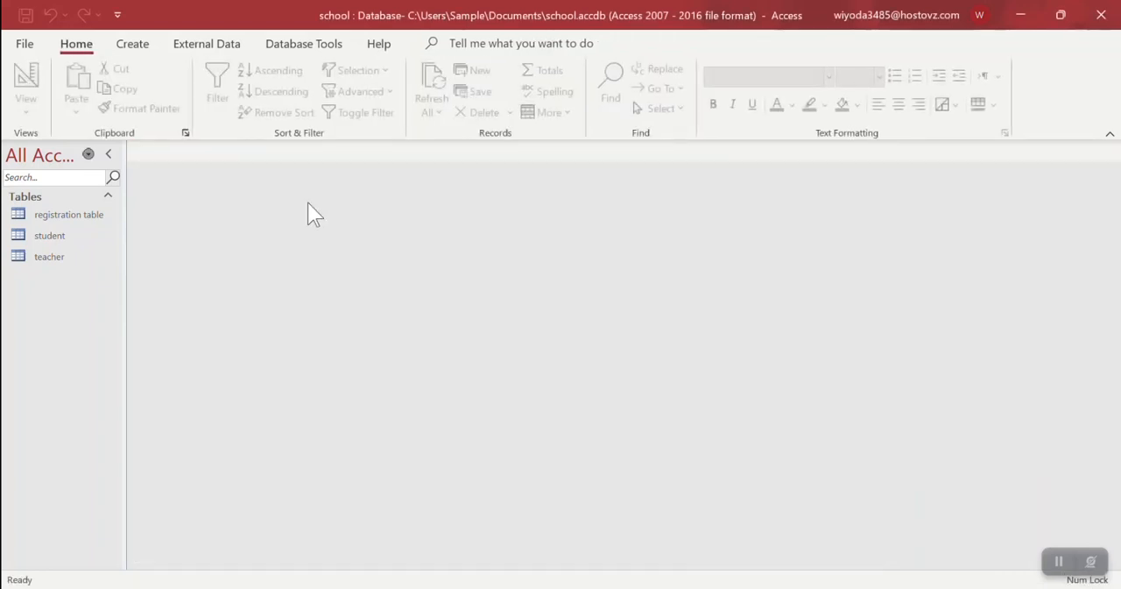
pyautogui.doubleClick(62, 216)
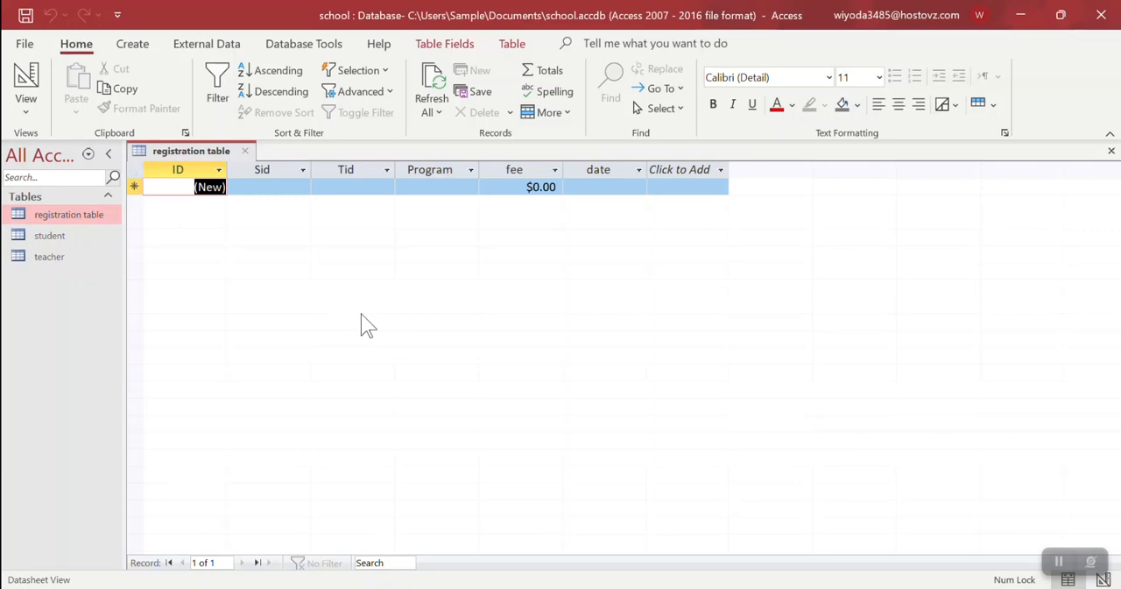
pyautogui.hotkey('ctrl', 'w')
# Open the student table and add the first record with the student's name, address Pak and gender male
pyautogui.doubleClick(45, 235)
pyautogui.click(244, 185)
pyautogui.write('Yaman')
pyautogui.press('Tab')
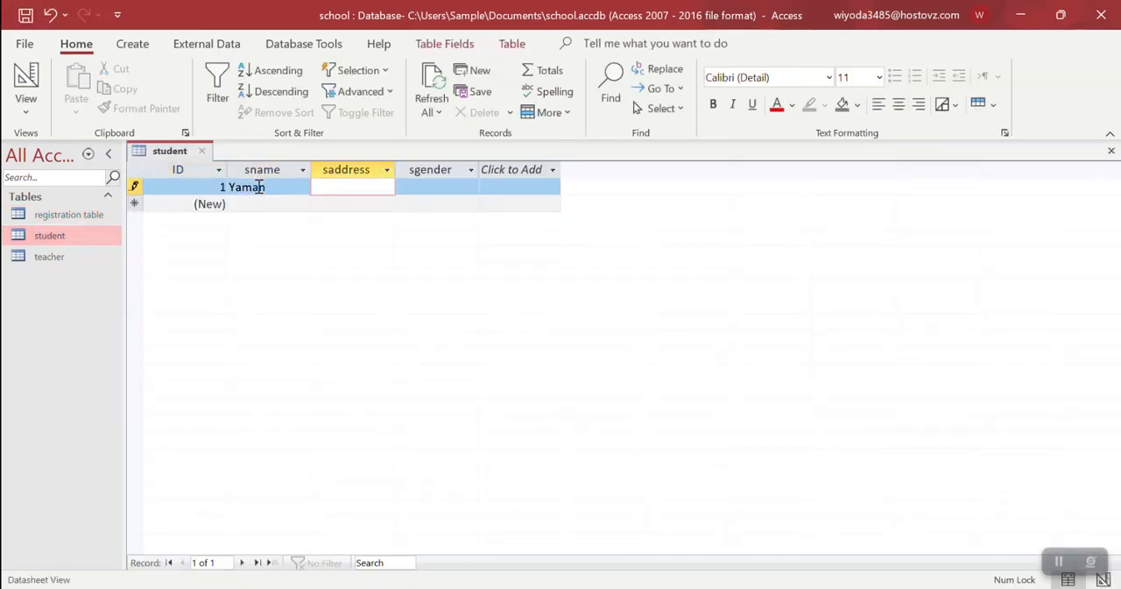
pyautogui.write('Pak')
pyautogui.press('Tab')
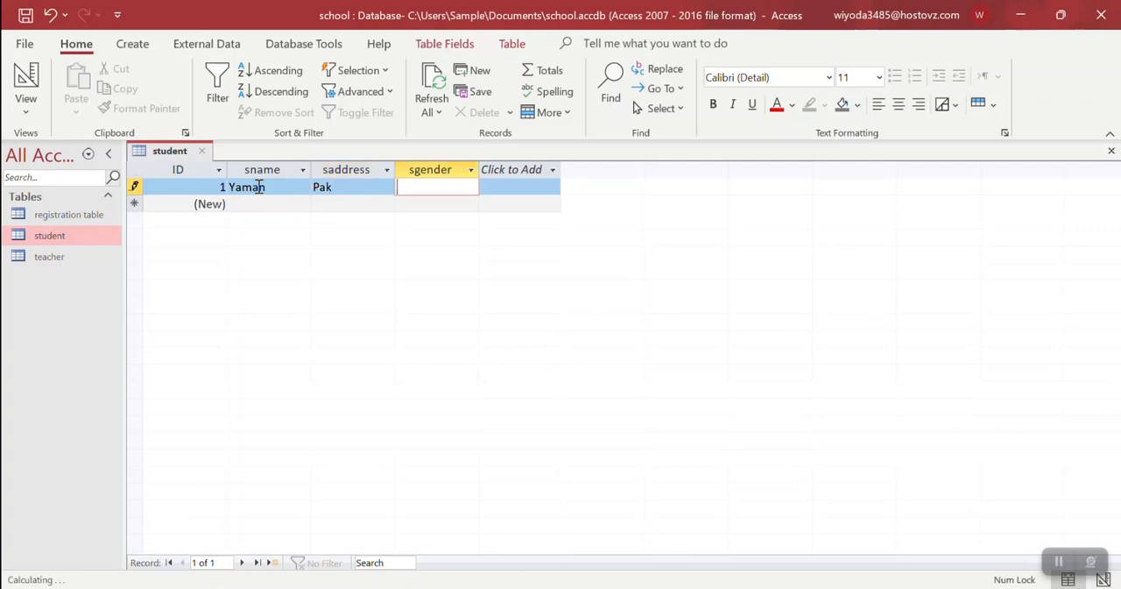
pyautogui.press('Down')
# Add a second student record with the student's name, address Afg and gender Male
pyautogui.press('Left')
pyautogui.press('Left')
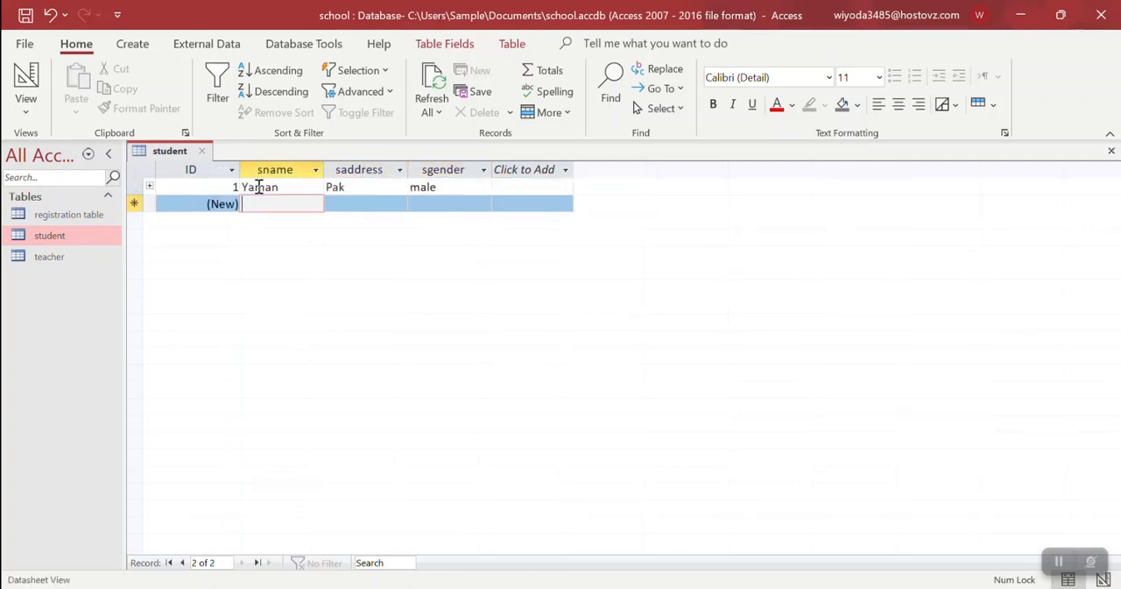
pyautogui.write('ramin')
pyautogui.press('Tab')
pyautogui.write('A')
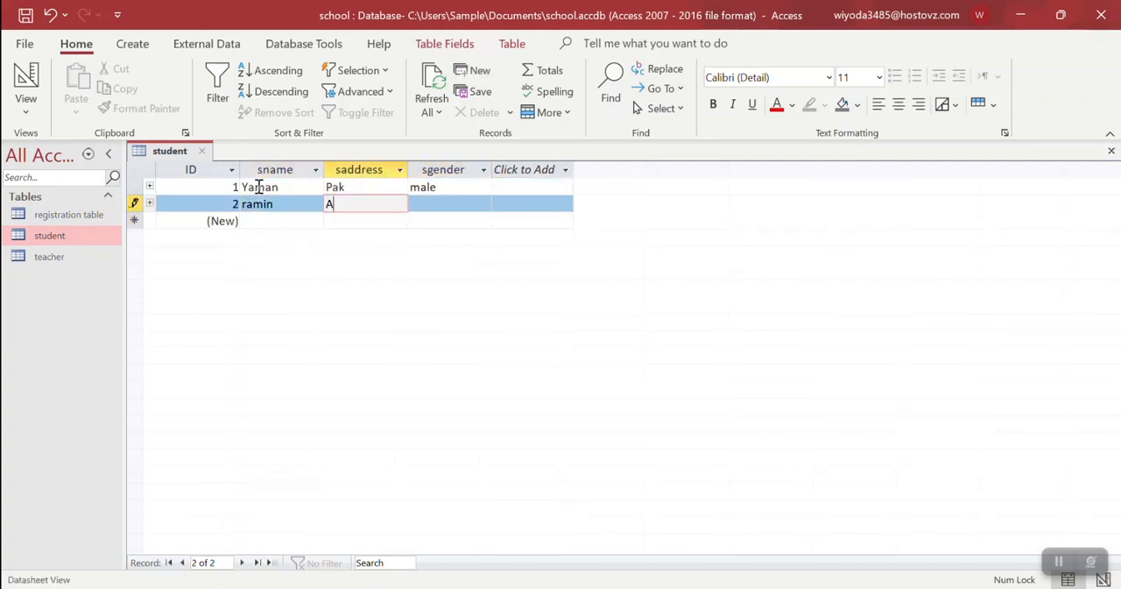
pyautogui.write('fg')
pyautogui.press('Tab')
pyautogui.write('Male')
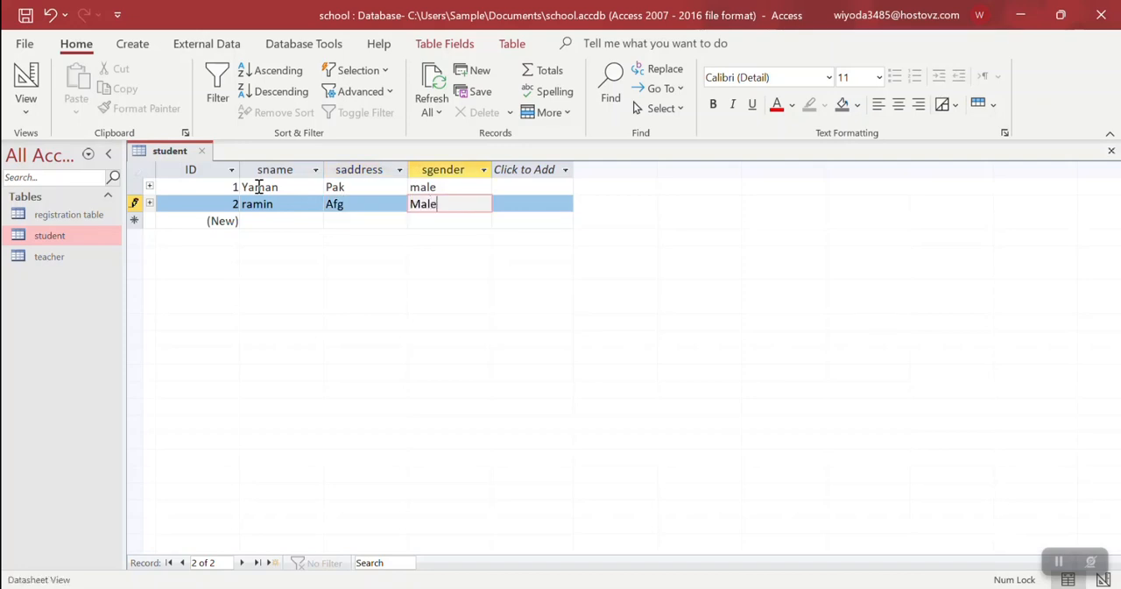
pyautogui.press('Down')
# Add a third student record with the student's name, address Iran and gender Female
pyautogui.press('Left')
pyautogui.press('Left')
pyautogui.write('Sha')
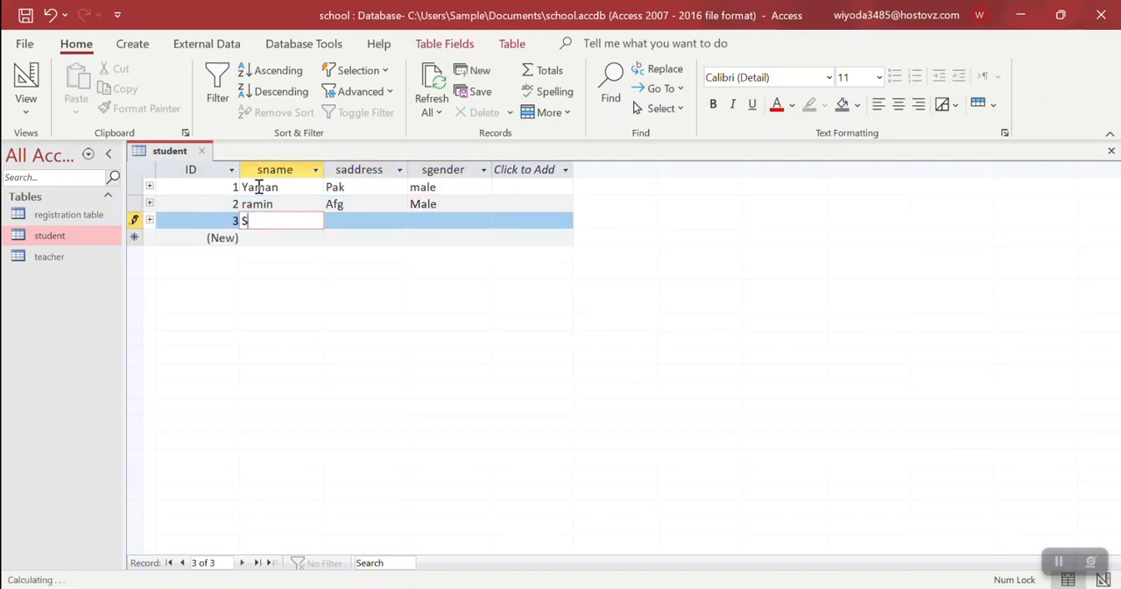
pyautogui.press('Tab')
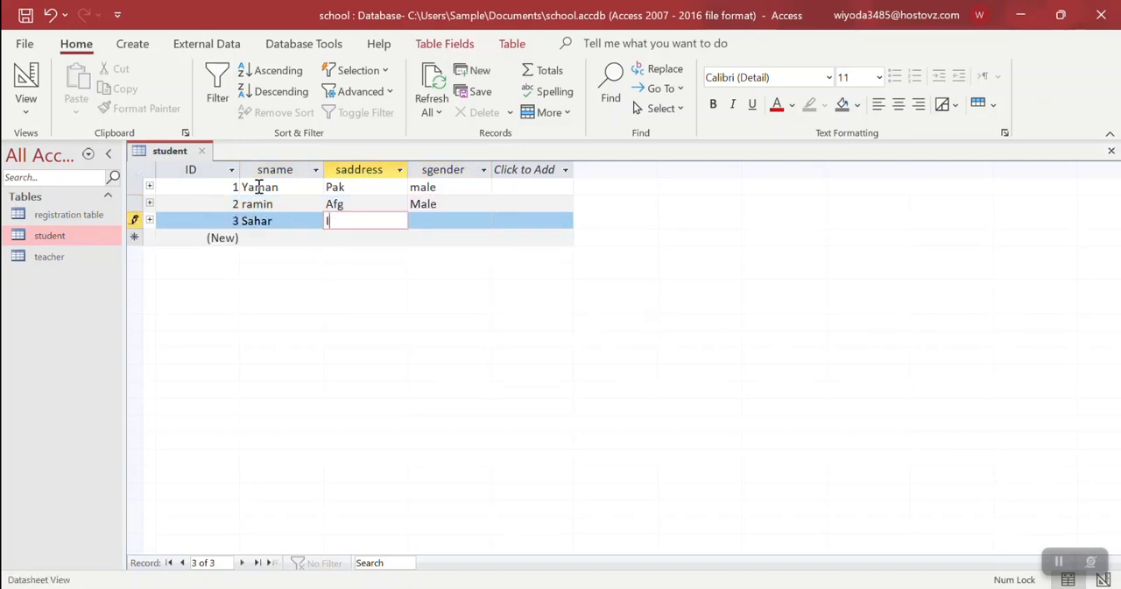
pyautogui.write('Iran')
pyautogui.press('Tab')
pyautogui.write('Female')
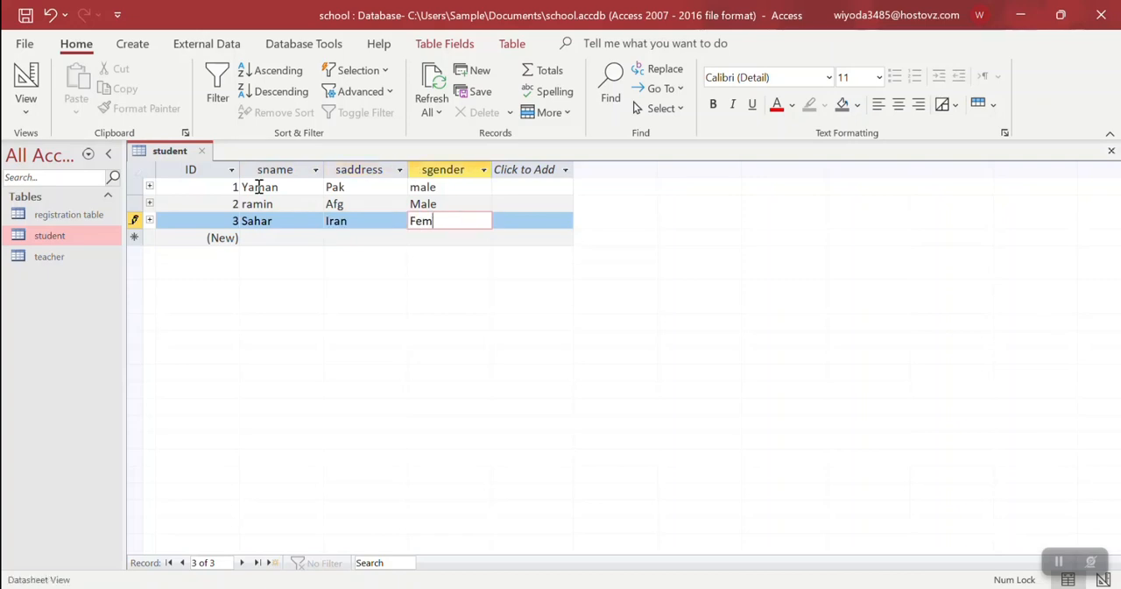
pyautogui.press('Tab')
# Close the student table and open the teacher table
pyautogui.hotkey('ctrl', 'w')
pyautogui.doubleClick(91, 256)
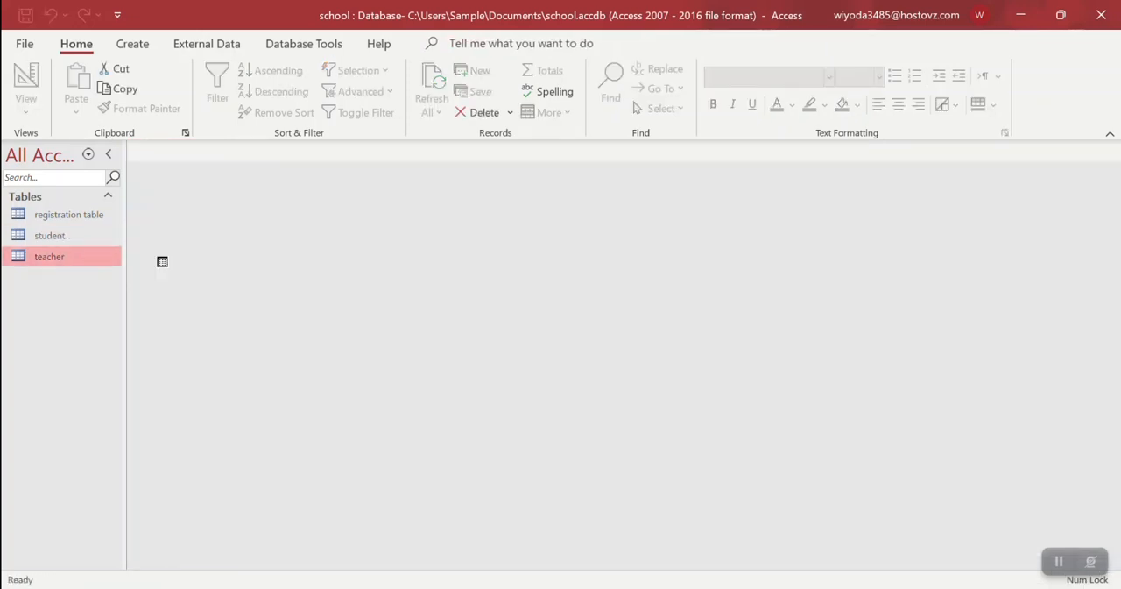
# Add the first teacher record with the teacher's name, address Pak, field BCS and gender male
pyautogui.click(260, 186)
pyautogui.write('Latif')
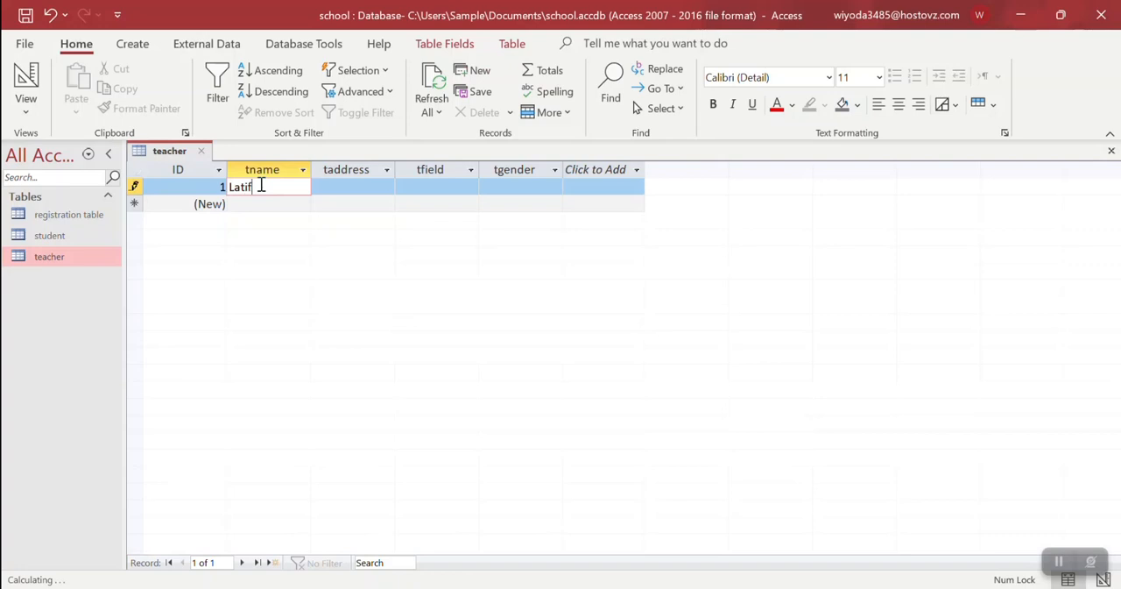
pyautogui.press('Tab')
pyautogui.write('Pak')
pyautogui.press('Tab')
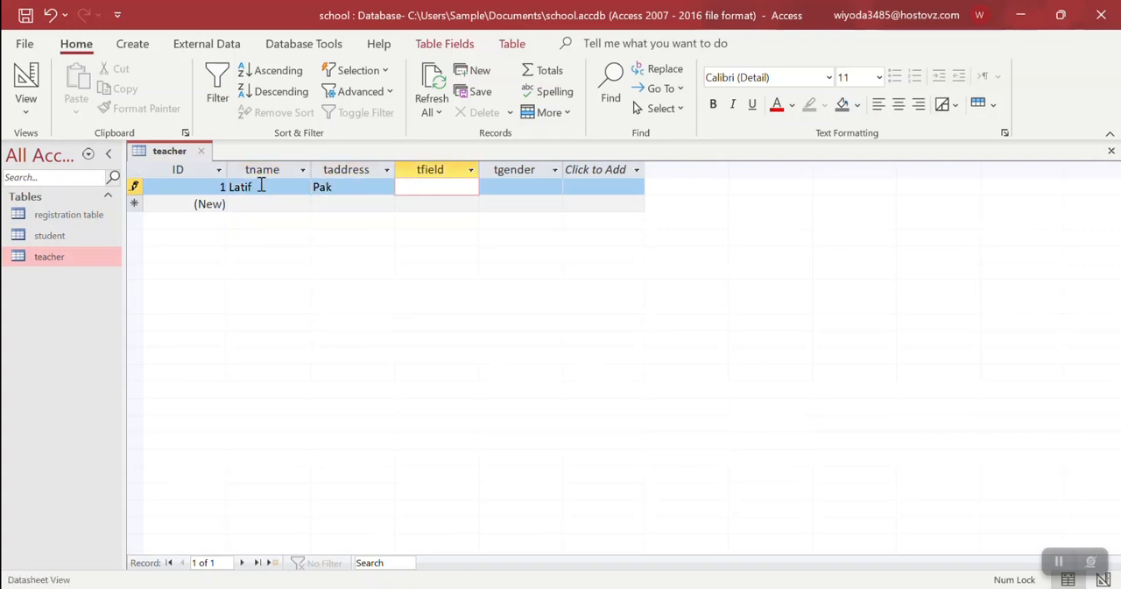
pyautogui.write('BCS')
pyautogui.press('Tab')
pyautogui.write('male')
pyautogui.press('Tab')
# Add a second teacher record with the teacher's name, address India, field MSC and gender Male
pyautogui.write('Fawad')
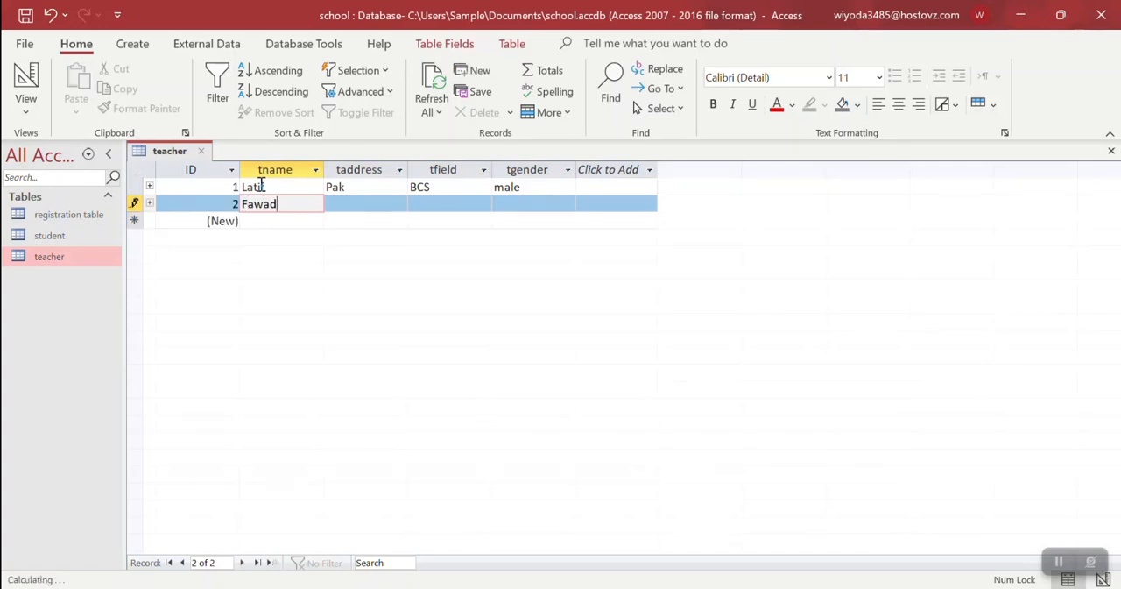
pyautogui.press('Tab')
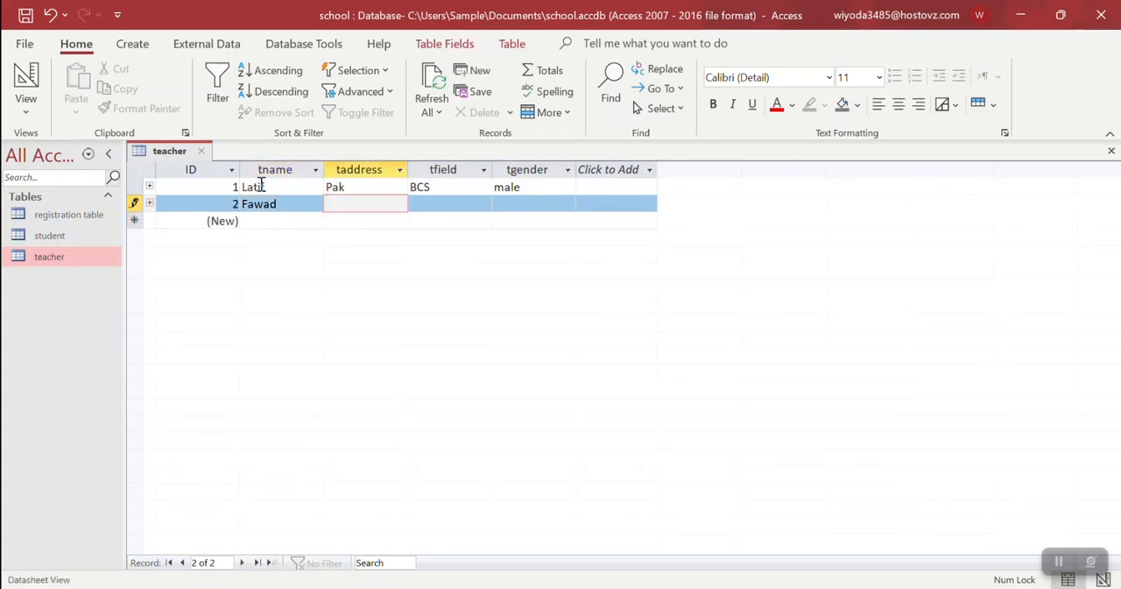
pyautogui.write('India')
pyautogui.press('Tab')
pyautogui.write('MS')
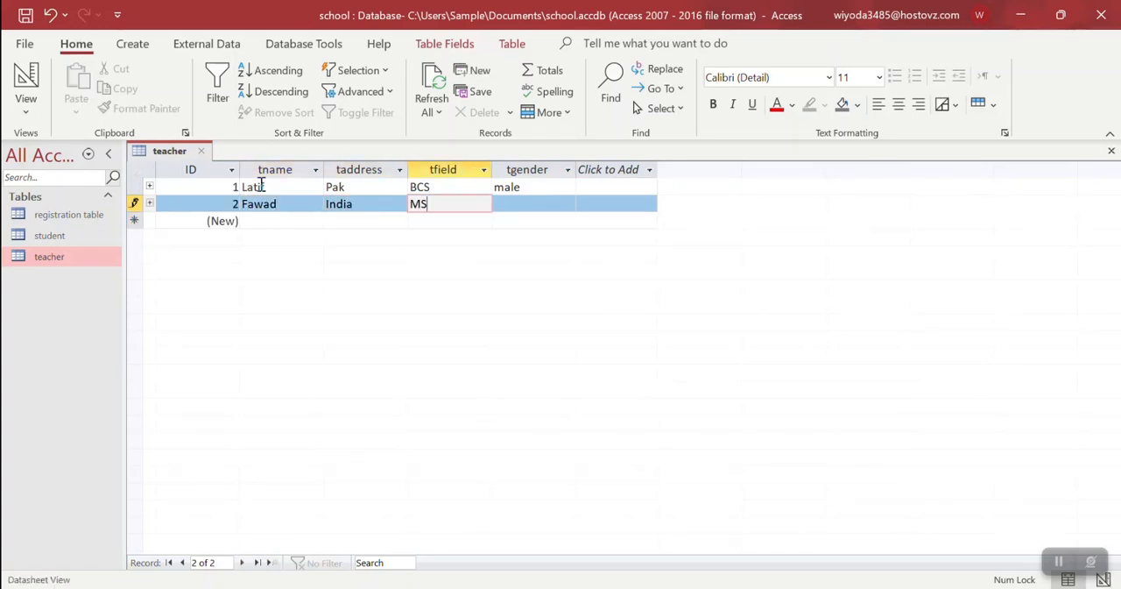
pyautogui.press('Tab')
pyautogui.hotkey('shift', 'Tab')
pyautogui.write('C')
pyautogui.press('Tab')
pyautogui.write('Male')
pyautogui.press('Tab')
# Add a third teacher record with the teacher's name, address Afg, field BBA and gender Female, and close the table
pyautogui.press('Tab')
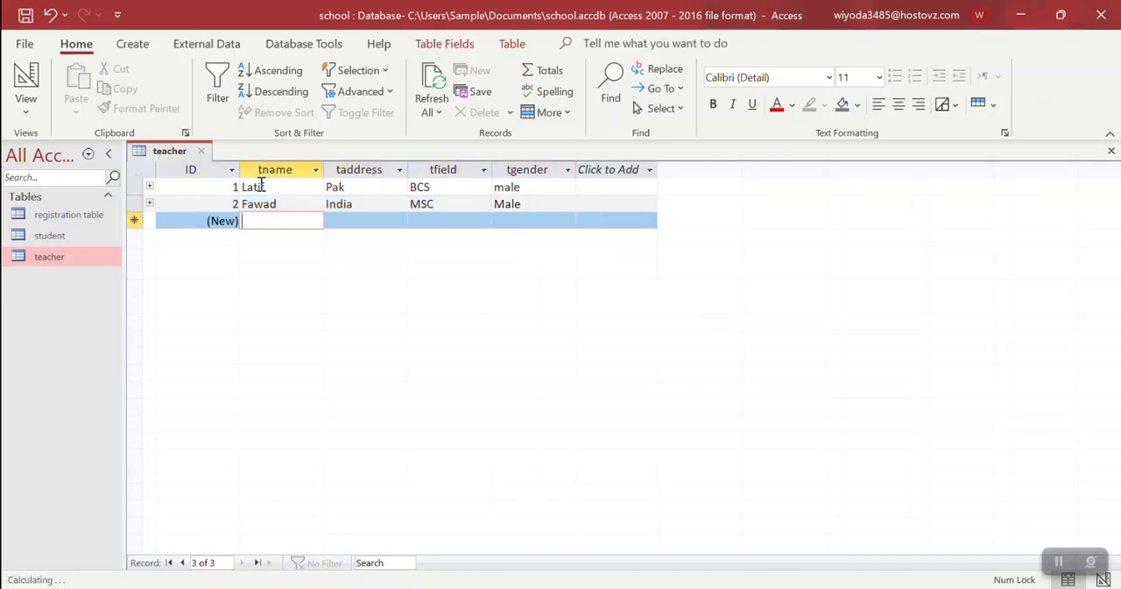
pyautogui.write('Nai')
pyautogui.write('ia')
pyautogui.press('Tab')
pyautogui.write('Afg')
pyautogui.press('Tab')
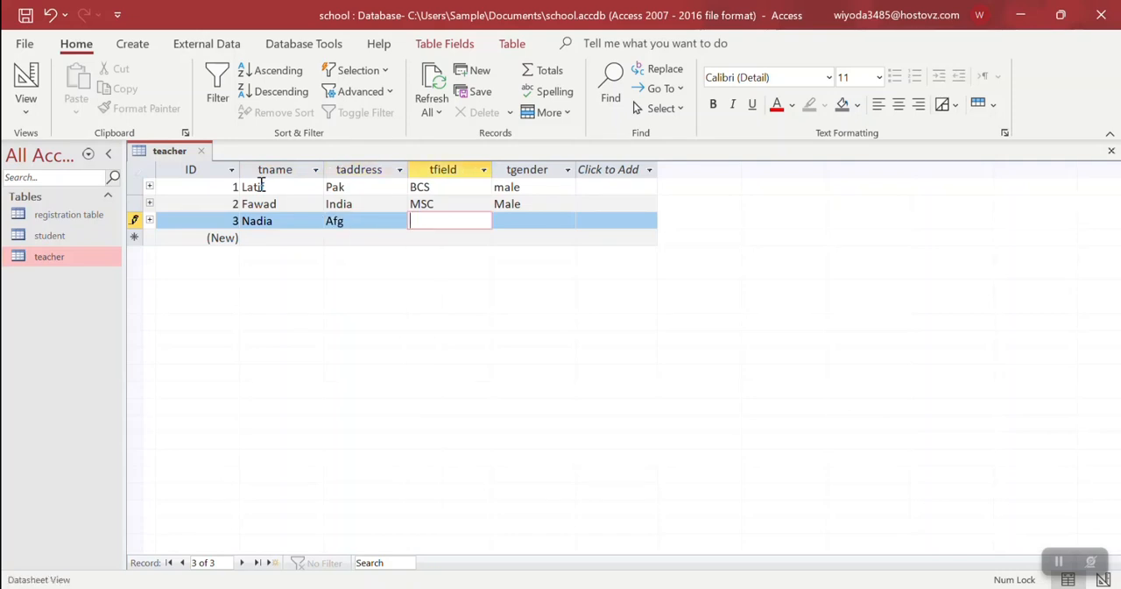
pyautogui.press('Tab')
pyautogui.write('Fema')
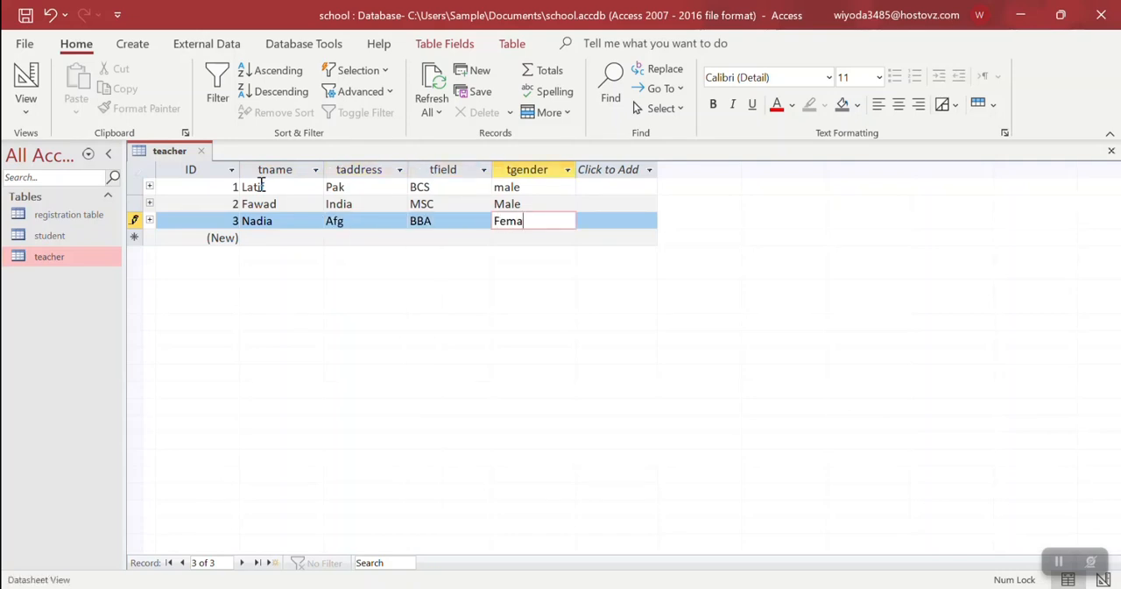
pyautogui.write('le')
pyautogui.press('Tab')
pyautogui.hotkey('ctrl', 'w')
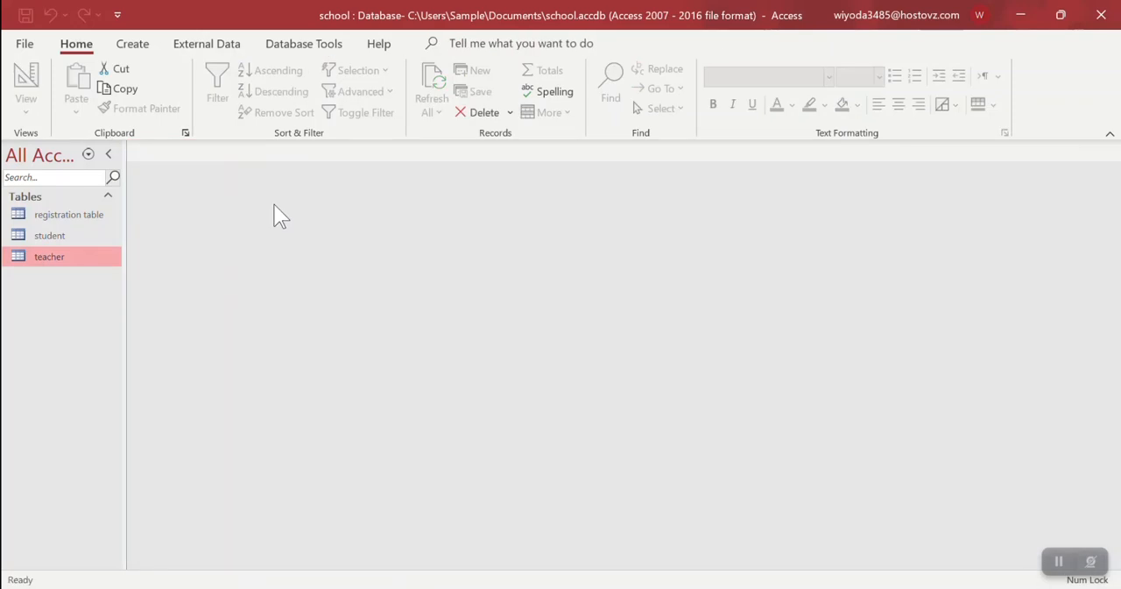
# Open the registration table and choose Sid 1 and Tid 1 for the first record
pyautogui.doubleClick(75, 215)
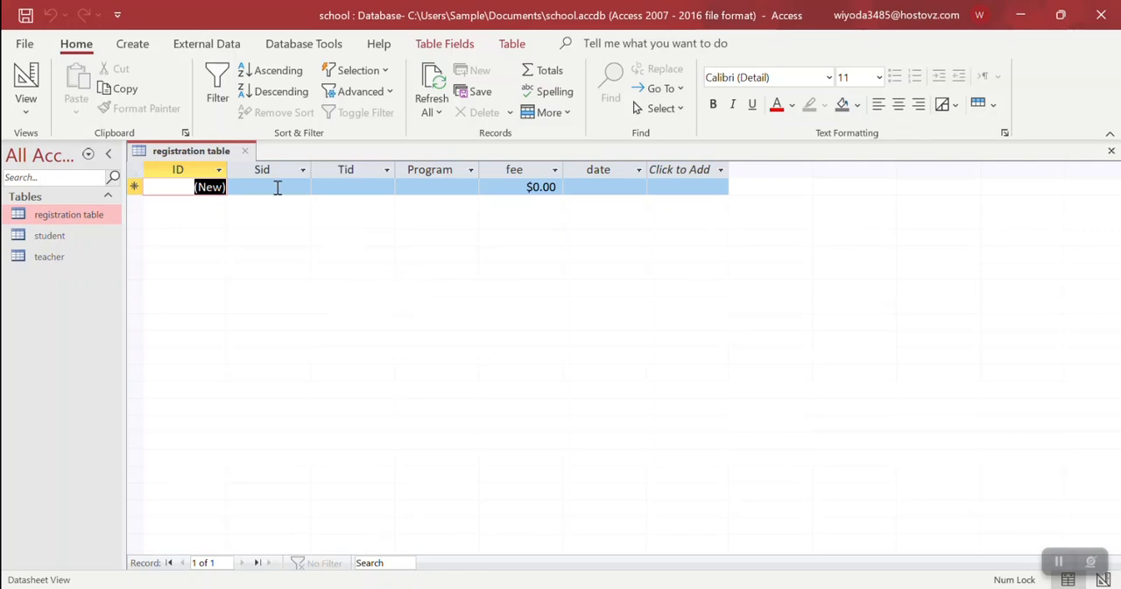
pyautogui.click(275, 186)
pyautogui.click(301, 189)
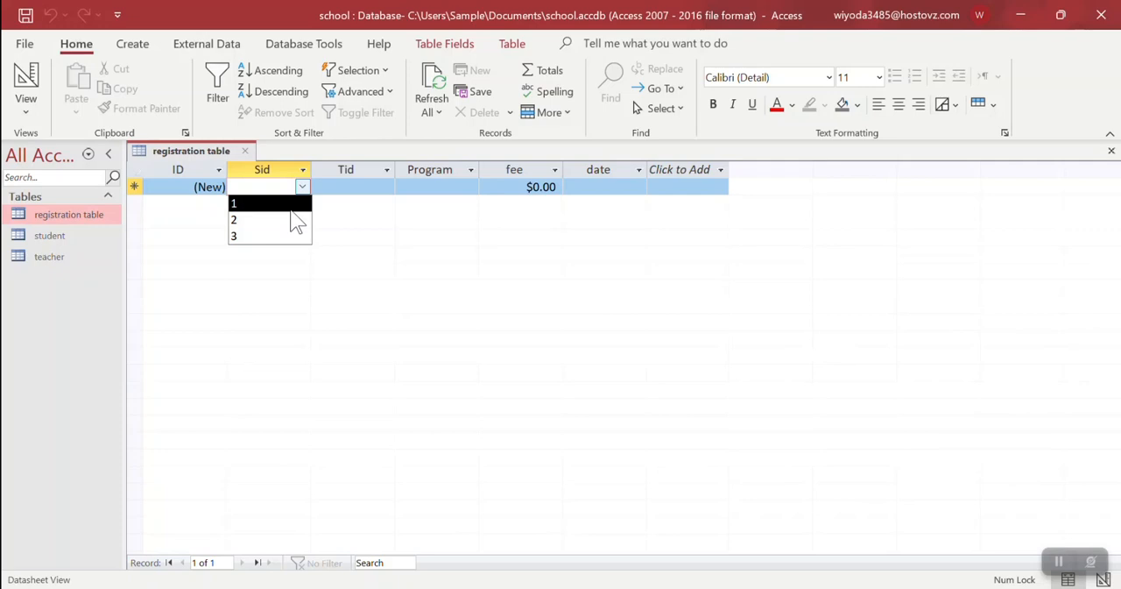
pyautogui.click(291, 207)
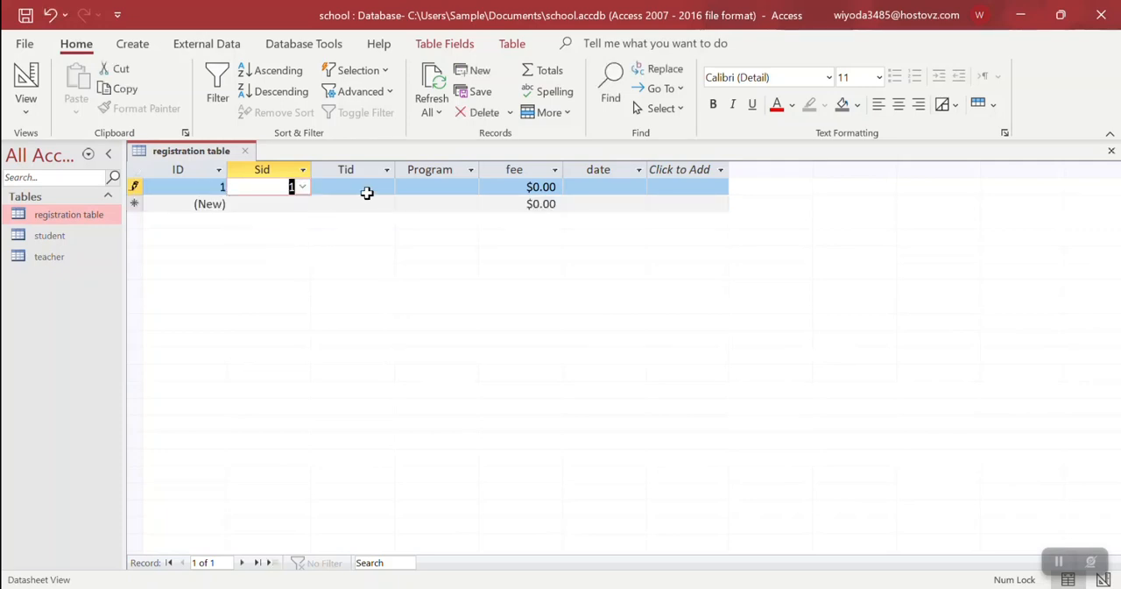
pyautogui.click(371, 187)
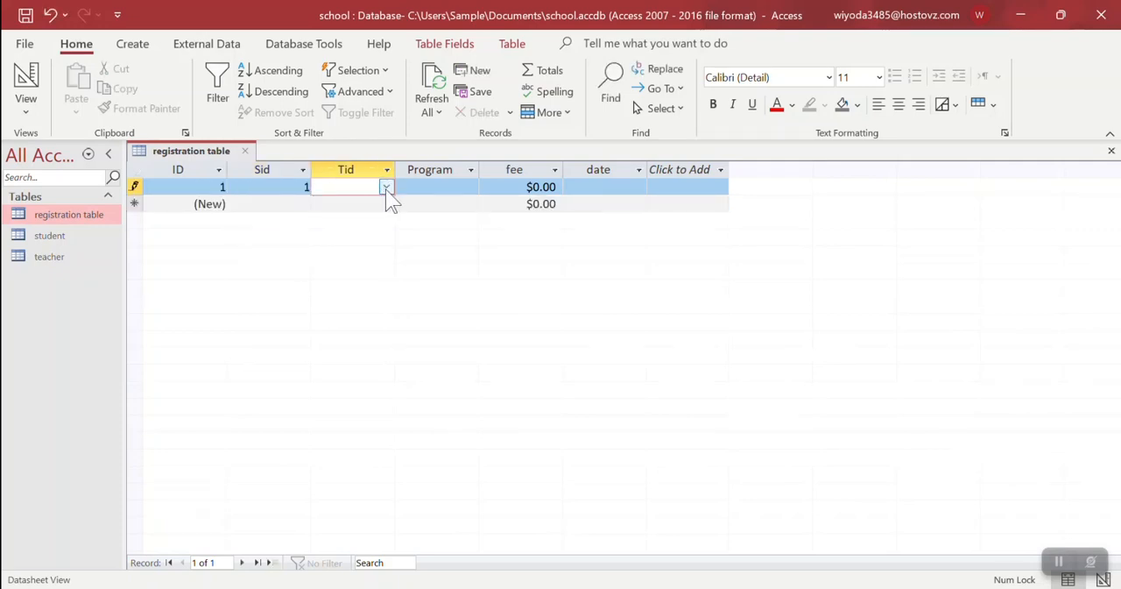
pyautogui.click(386, 190)
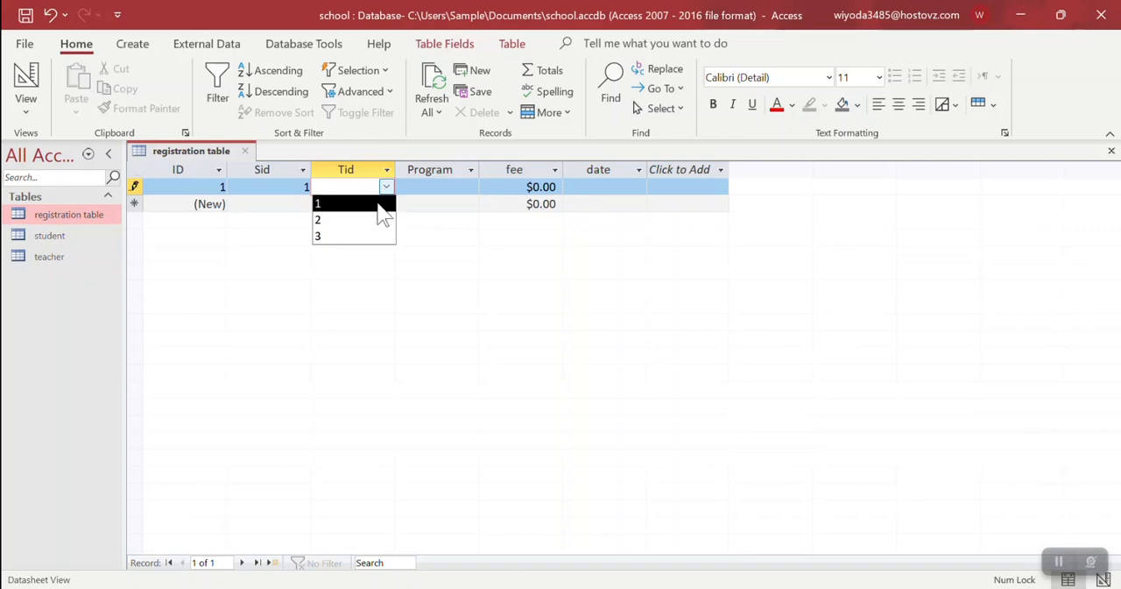
pyautogui.click(369, 207)
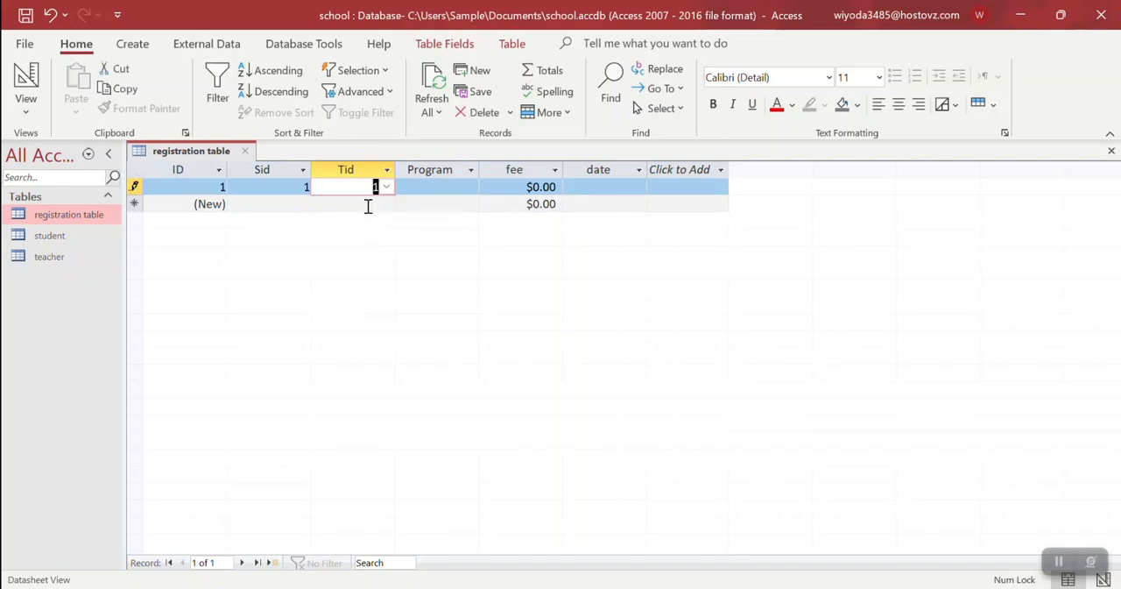
# Complete the first registration record with program DIT, fee 3500 and date 1/4/2023
pyautogui.click(434, 192)
pyautogui.write('DIT')
pyautogui.moveTo(519, 191); pyautogui.dragTo(591, 192)
pyautogui.write('3,5')
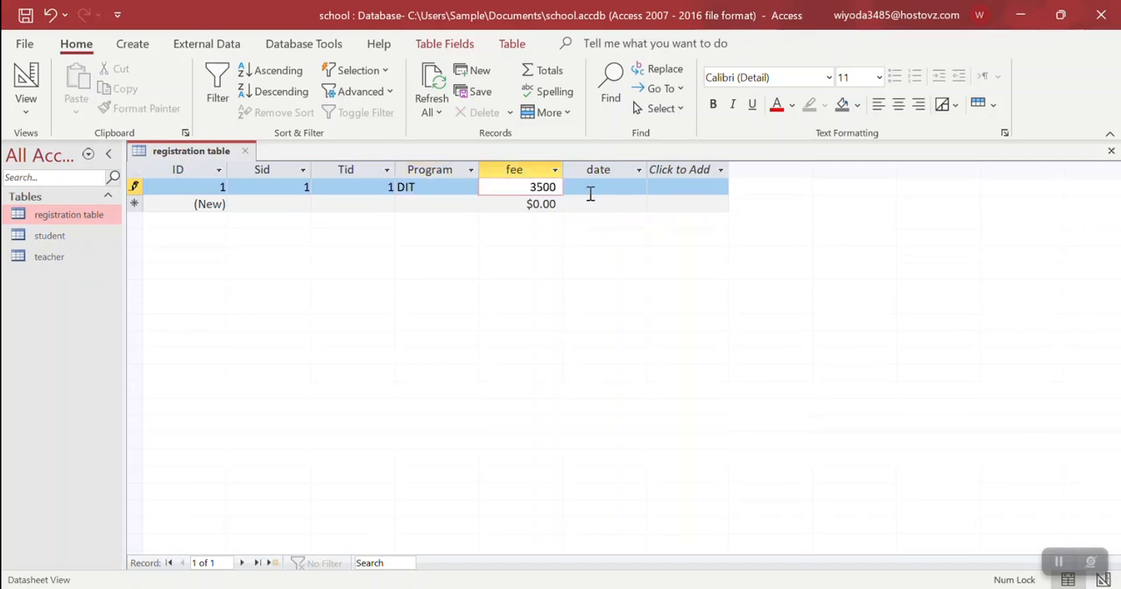
pyautogui.write('00')
pyautogui.click(618, 186)
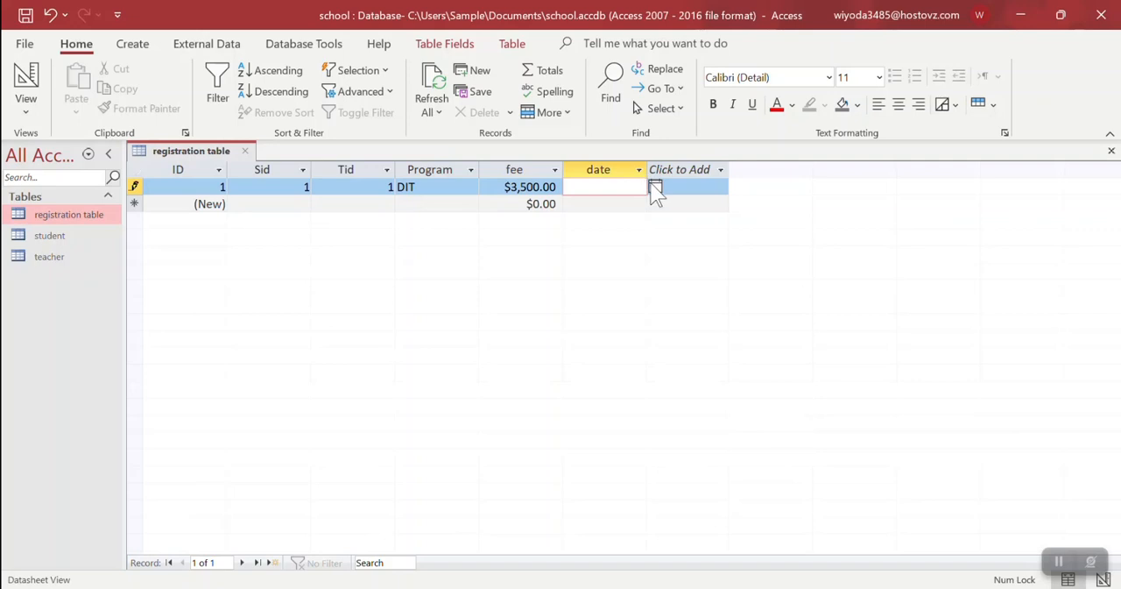
pyautogui.click(655, 187)
pyautogui.click(602, 331)
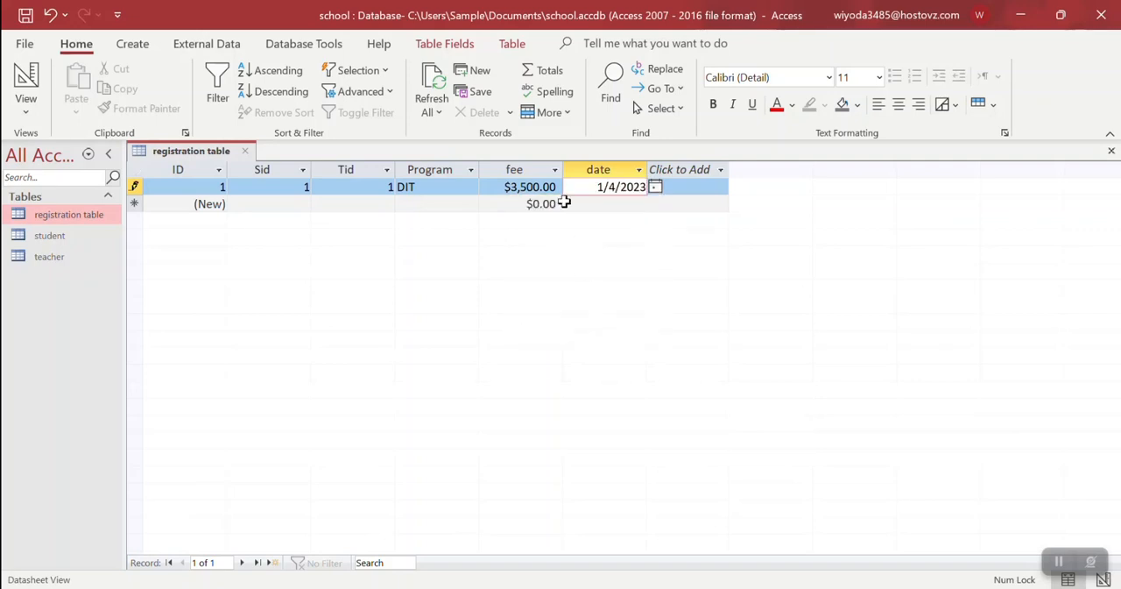
pyautogui.click(577, 206)
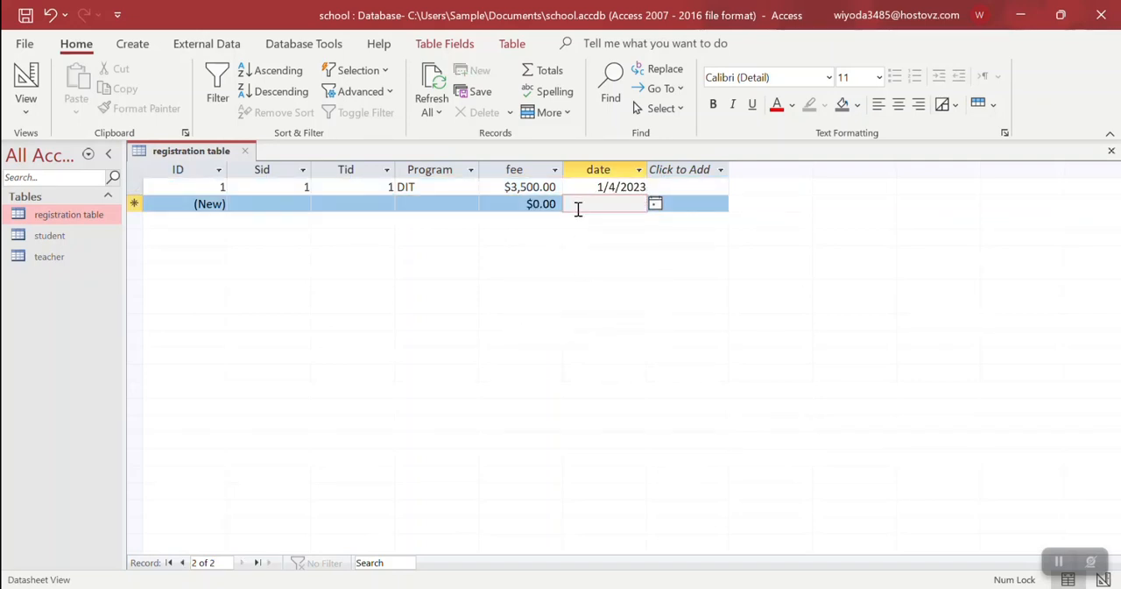
pyautogui.press('Left')
pyautogui.press('Left')
pyautogui.press('Left')
pyautogui.press('Left')
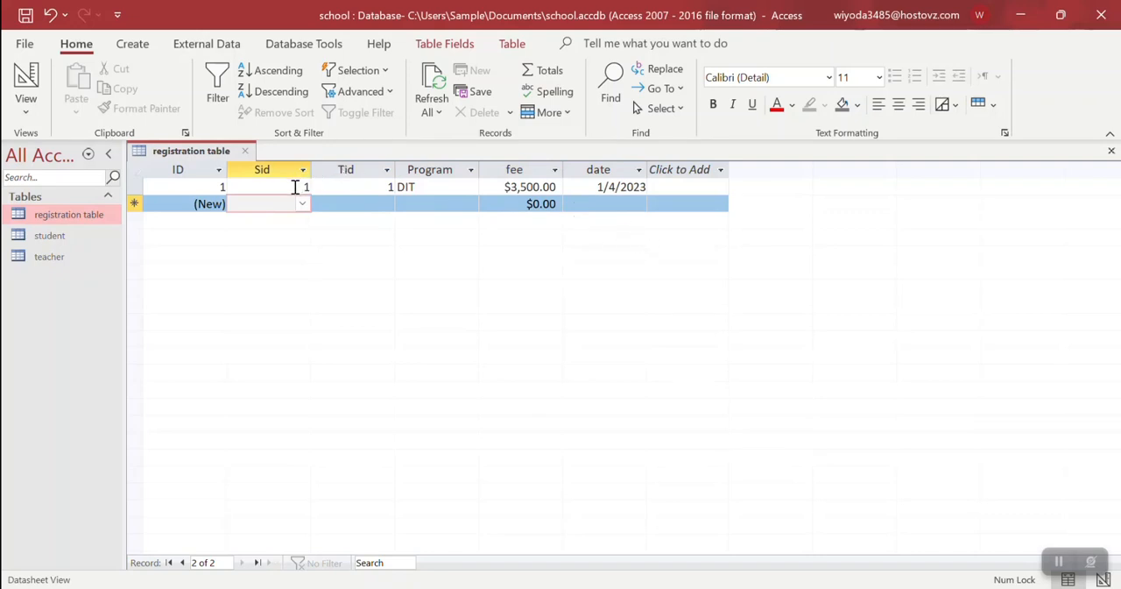
pyautogui.click(296, 186)
pyautogui.click(368, 186)
pyautogui.click(289, 187)
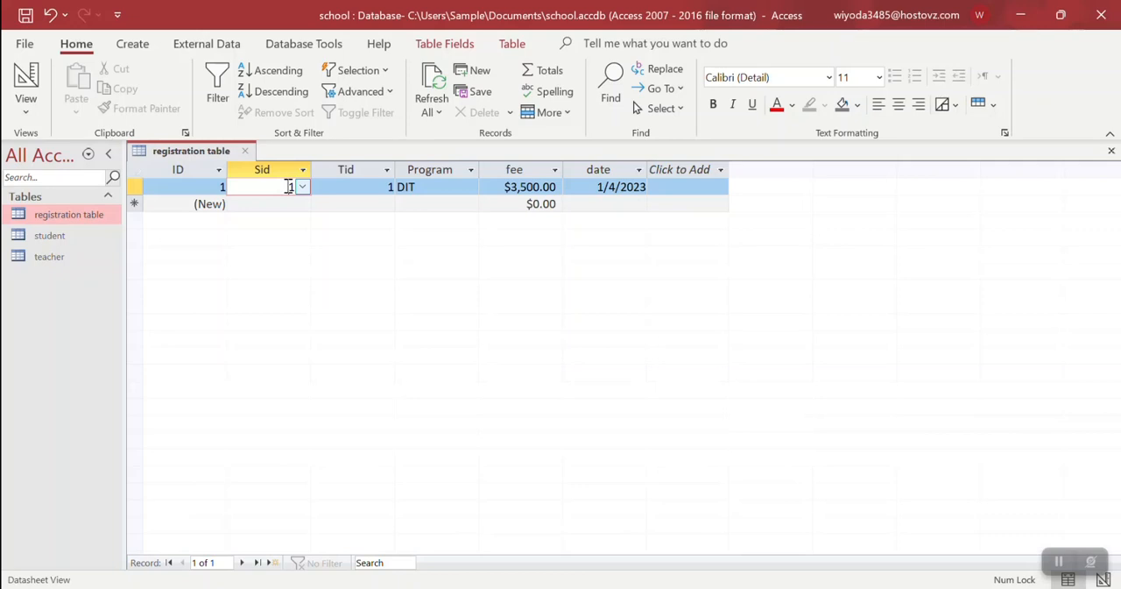
pyautogui.press('Down')
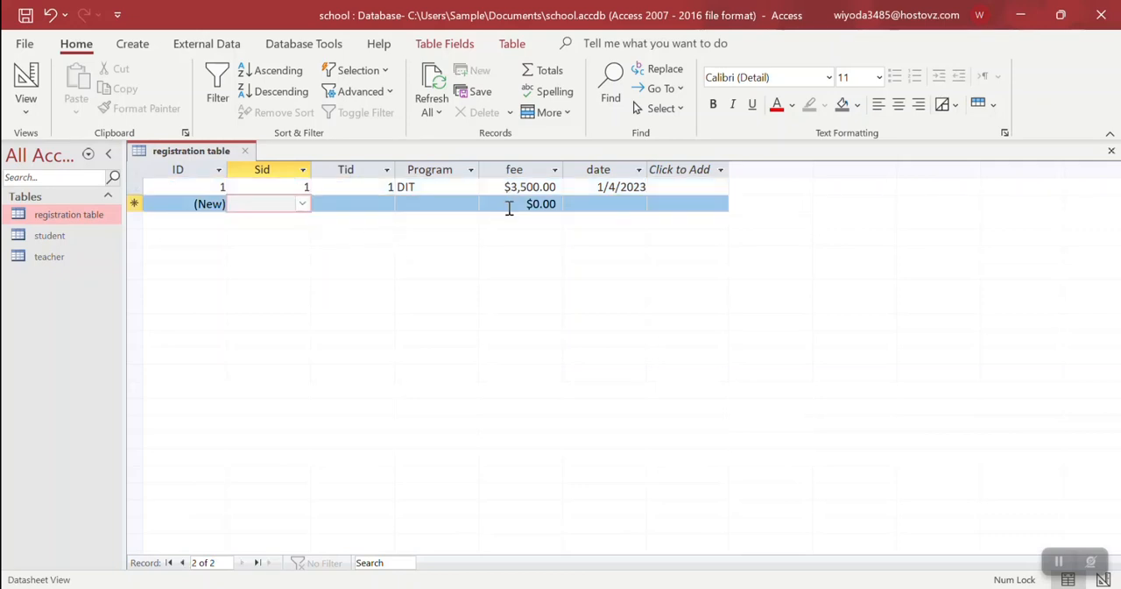
pyautogui.click(509, 205)
pyautogui.moveTo(510, 208); pyautogui.dragTo(602, 197)
pyautogui.click(517, 203)
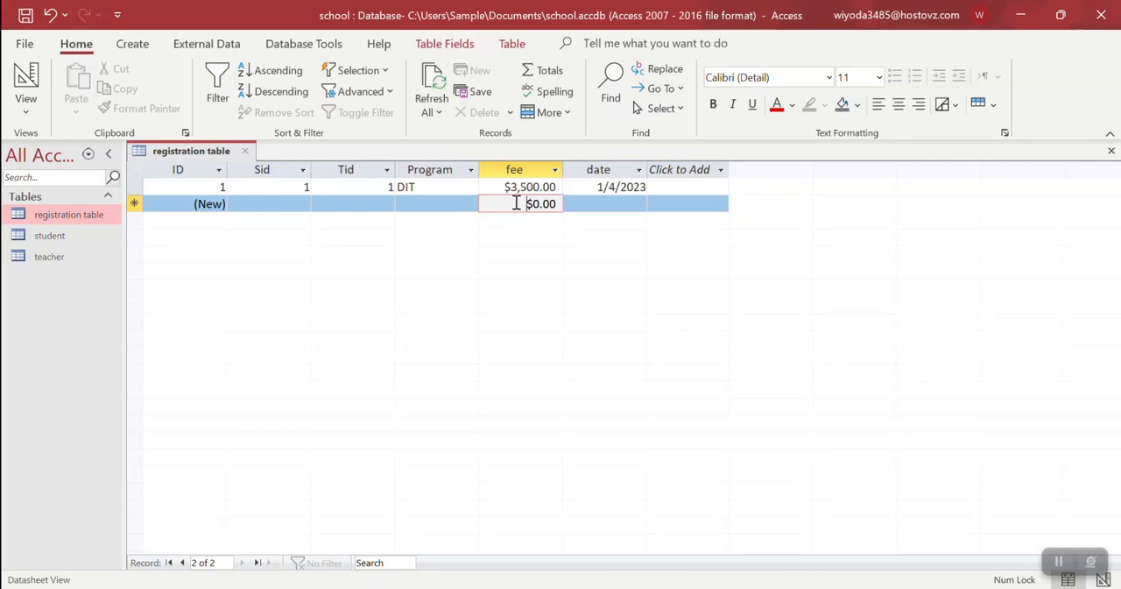
# Close the registration table and open the relationships diagram of the database
pyautogui.click(100, 238)
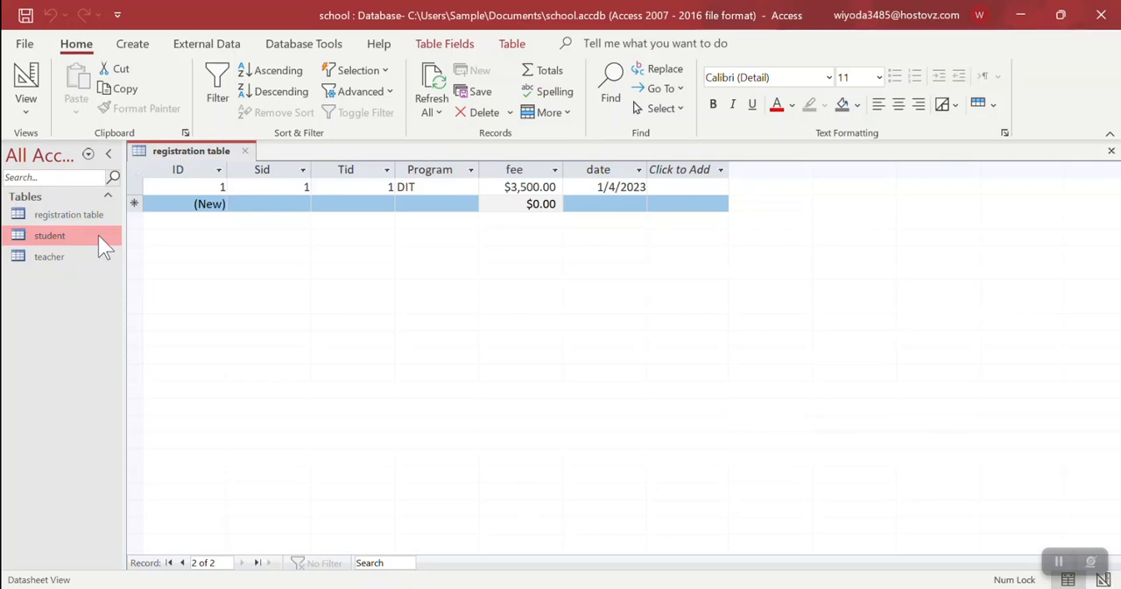
pyautogui.click(1108, 157)
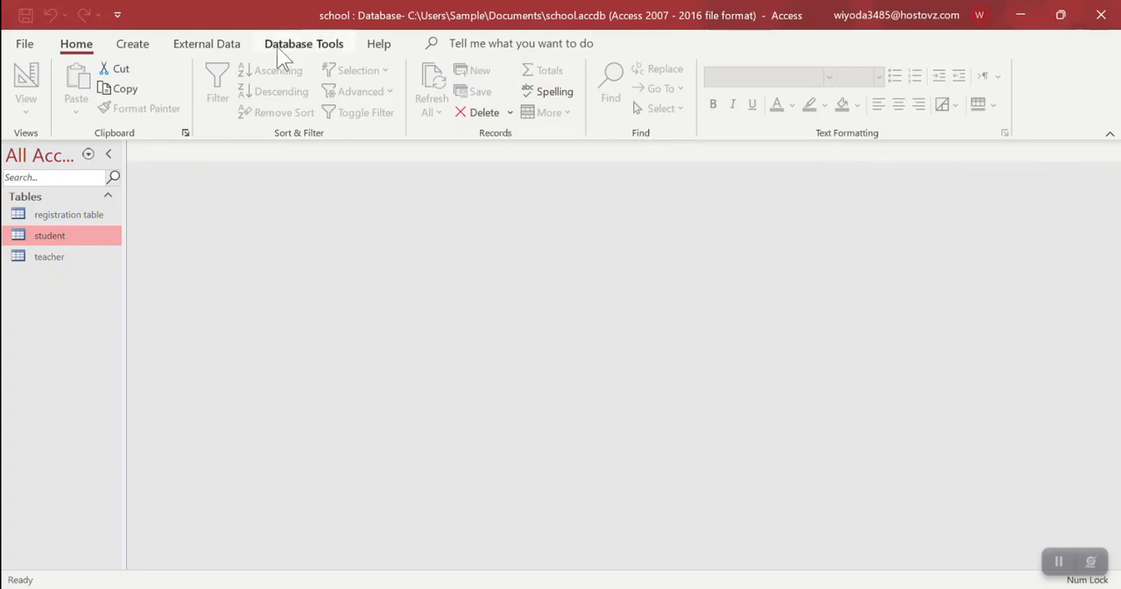
pyautogui.click(281, 51)
pyautogui.click(220, 86)
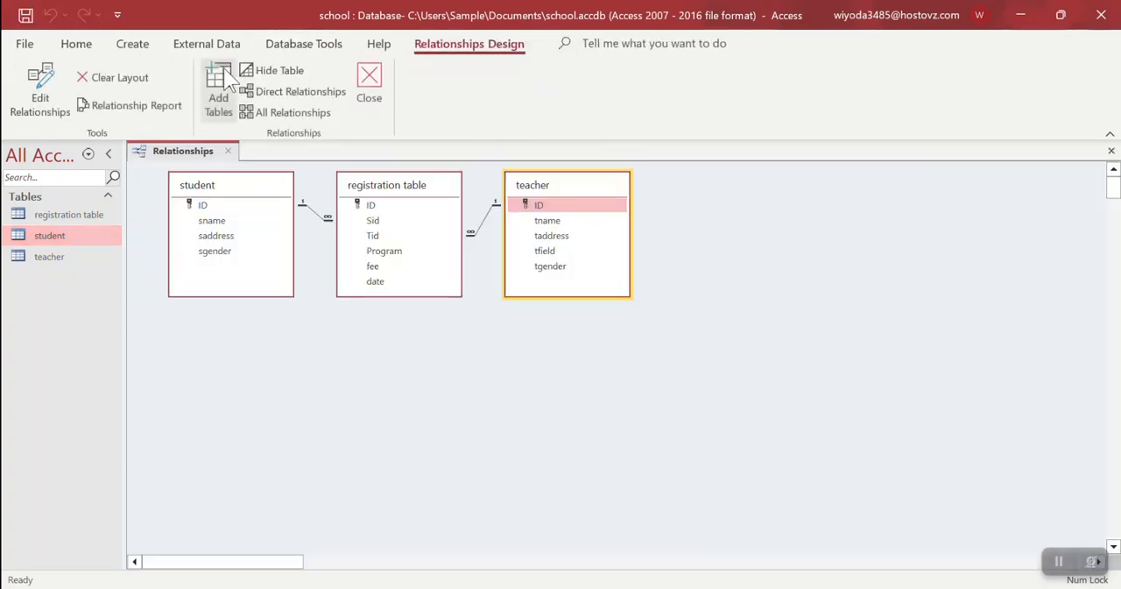
# Spread out the teacher, registration and student tables in the relationships diagram, with the registration table placed lower between the other two
pyautogui.moveTo(581, 194); pyautogui.dragTo(739, 197)
pyautogui.moveTo(373, 184); pyautogui.dragTo(468, 279)
pyautogui.moveTo(203, 193); pyautogui.dragTo(282, 217)
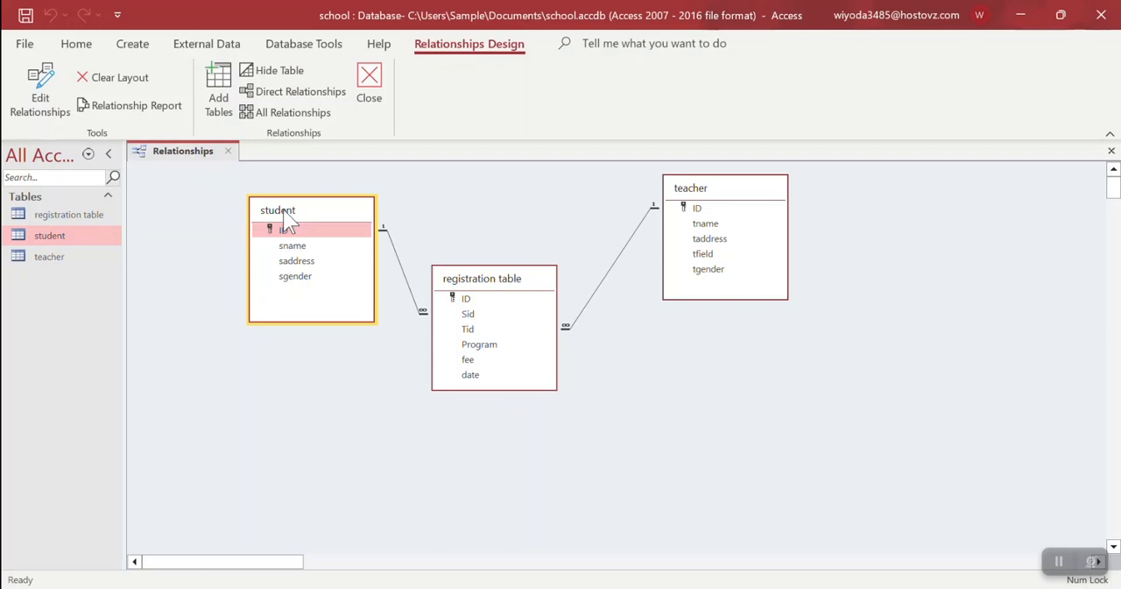
pyautogui.moveTo(284, 212); pyautogui.dragTo(271, 216)
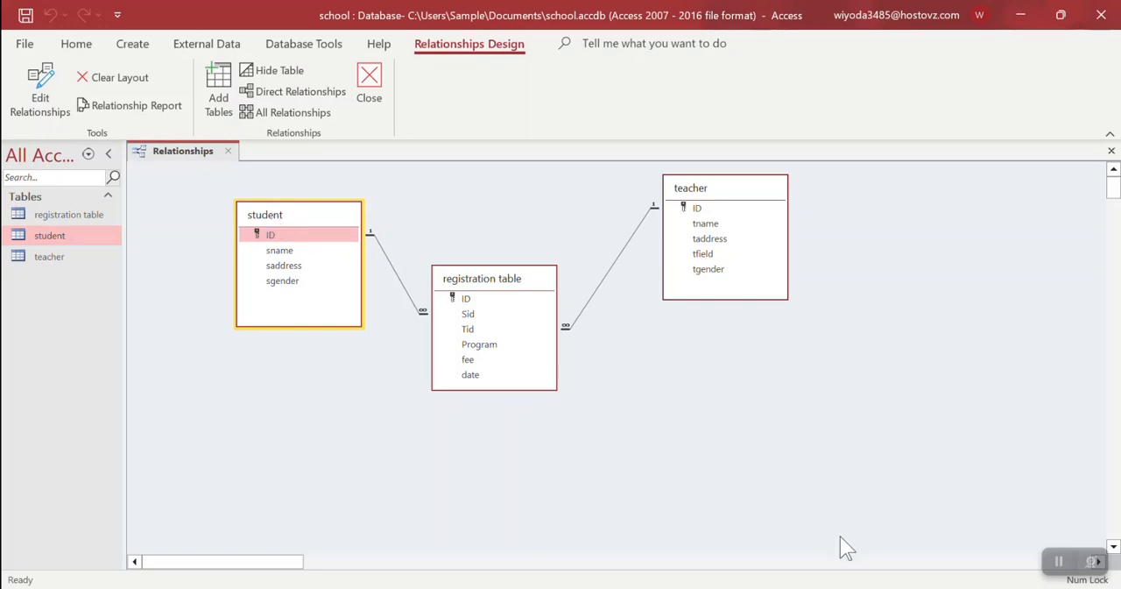
pyautogui.click(979, 587)
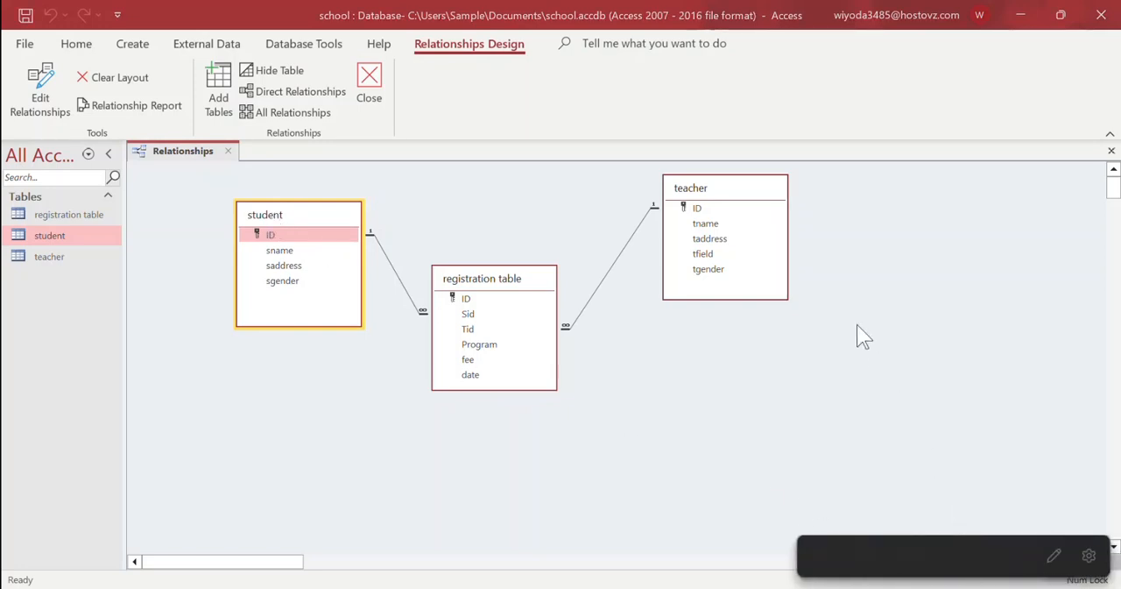
pyautogui.click(662, 382)
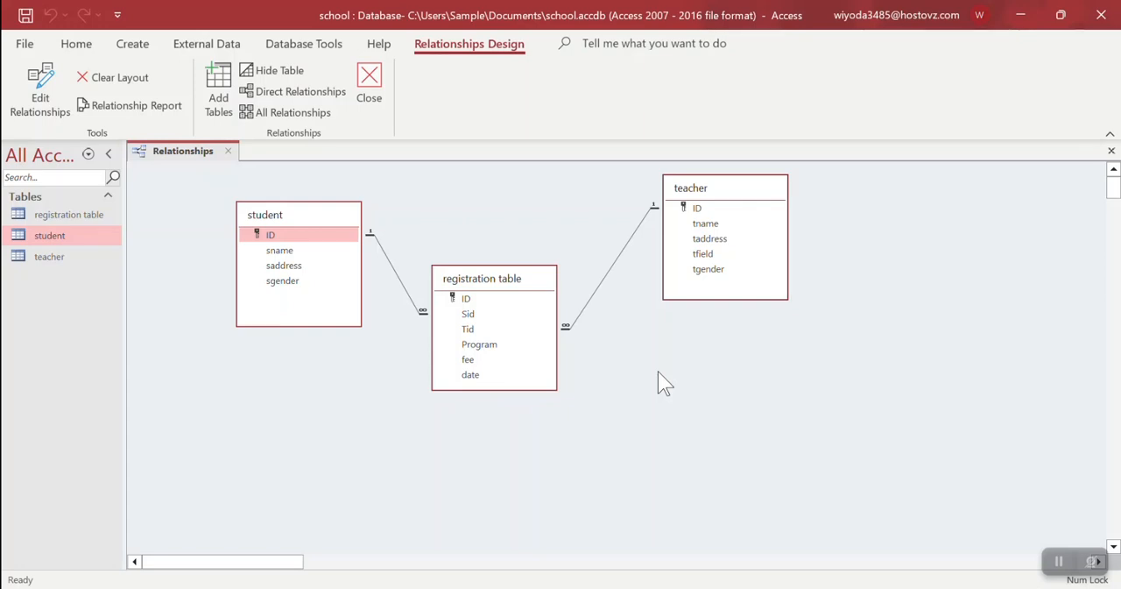
# Close the relationships diagram and open the student table
pyautogui.click(366, 89)
pyautogui.click(569, 352)
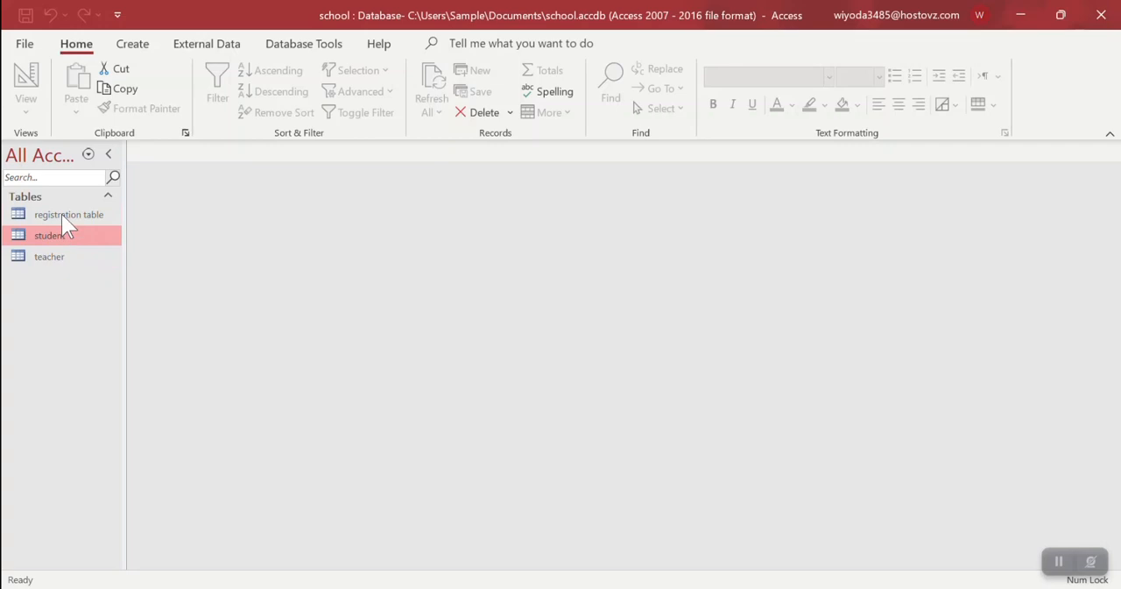
pyautogui.doubleClick(61, 234)
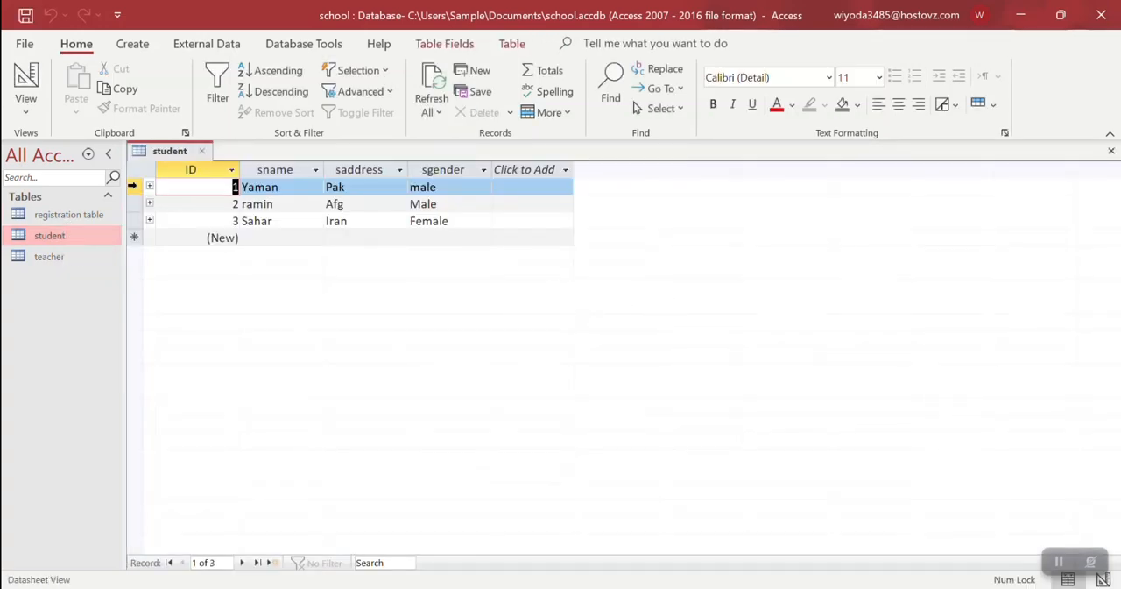
# Delete the student record with ID 1 and accept the cascading deletion of its related records
pyautogui.click(130, 186)
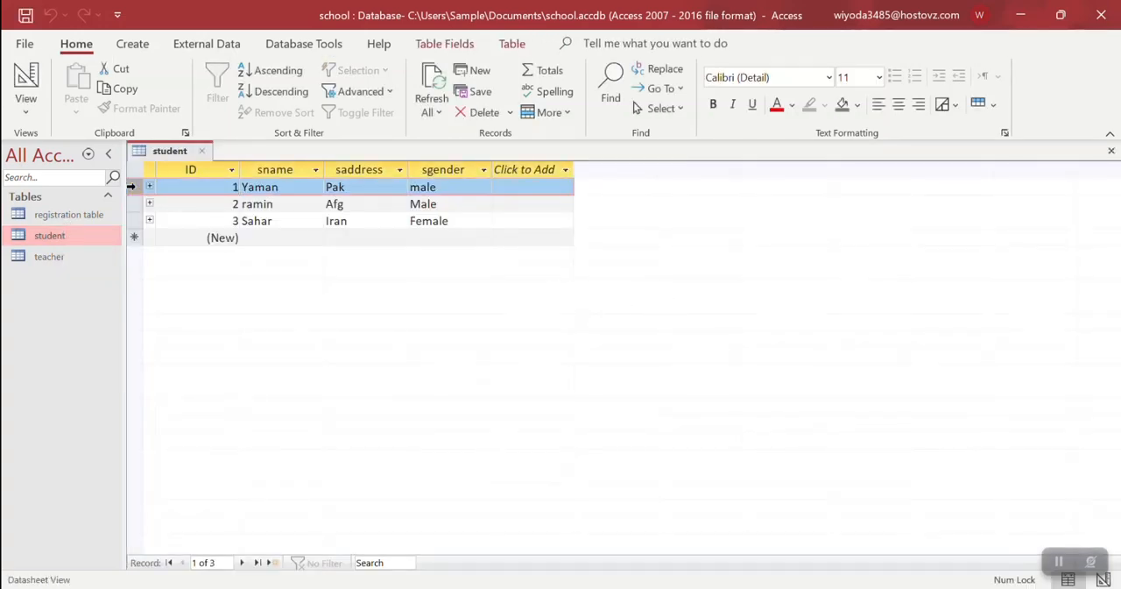
pyautogui.click(467, 114)
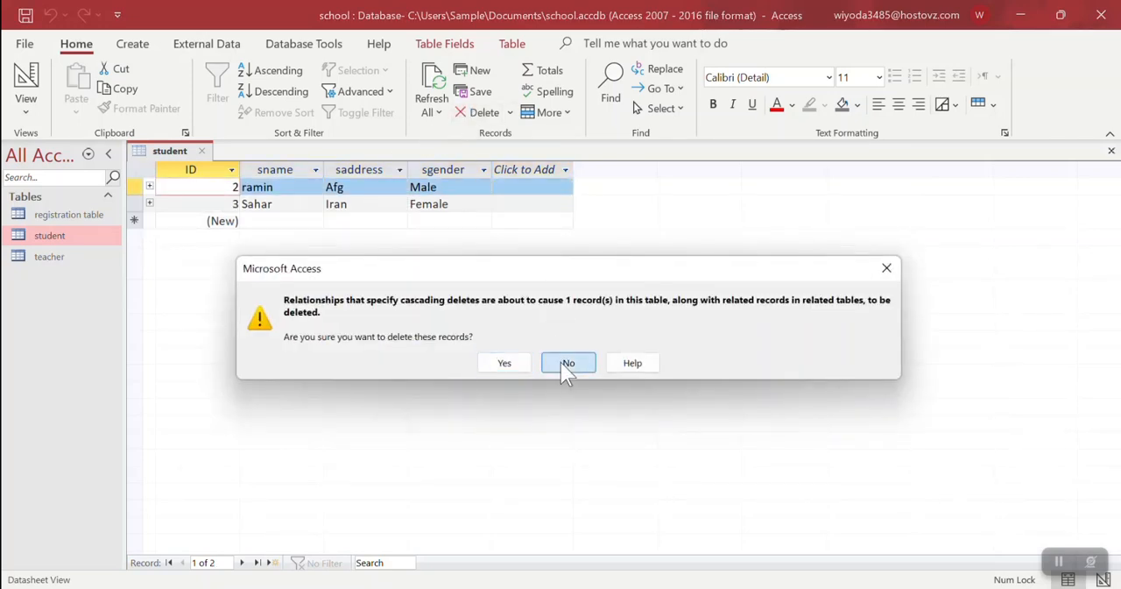
pyautogui.click(506, 364)
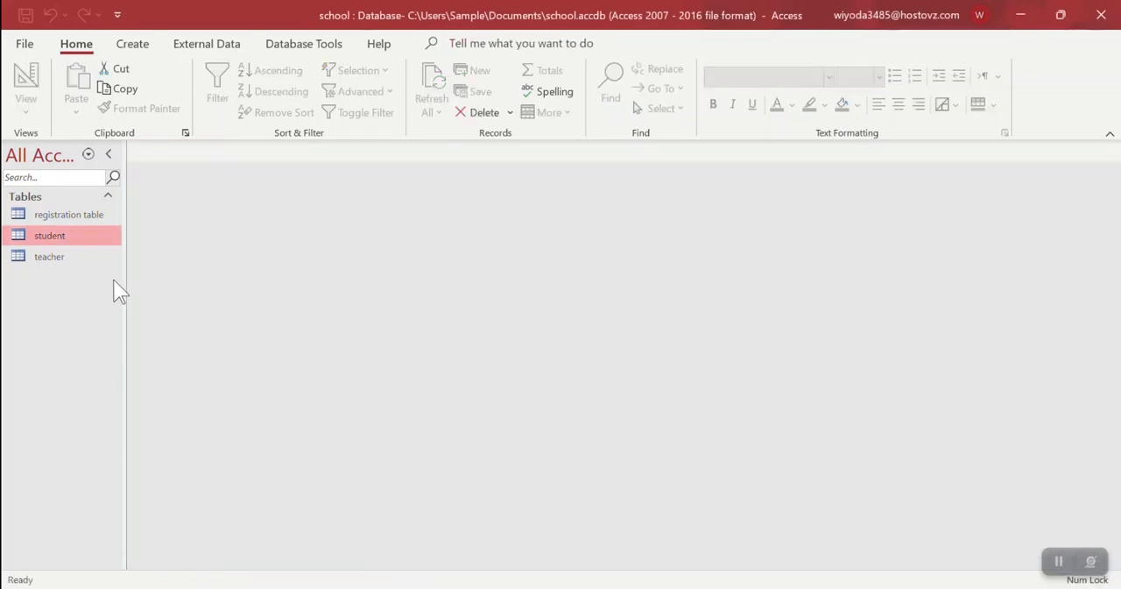
# Examine the registration table and the student table to check which records remain after the cascading deletion
pyautogui.doubleClick(79, 214)
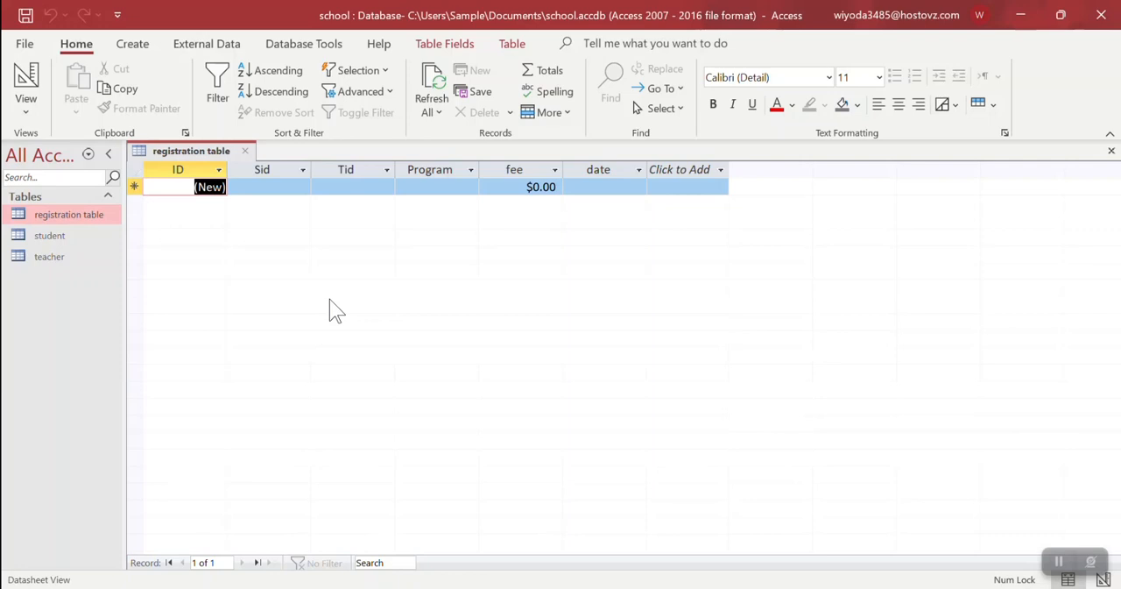
pyautogui.hotkey('ctrl', 'w')
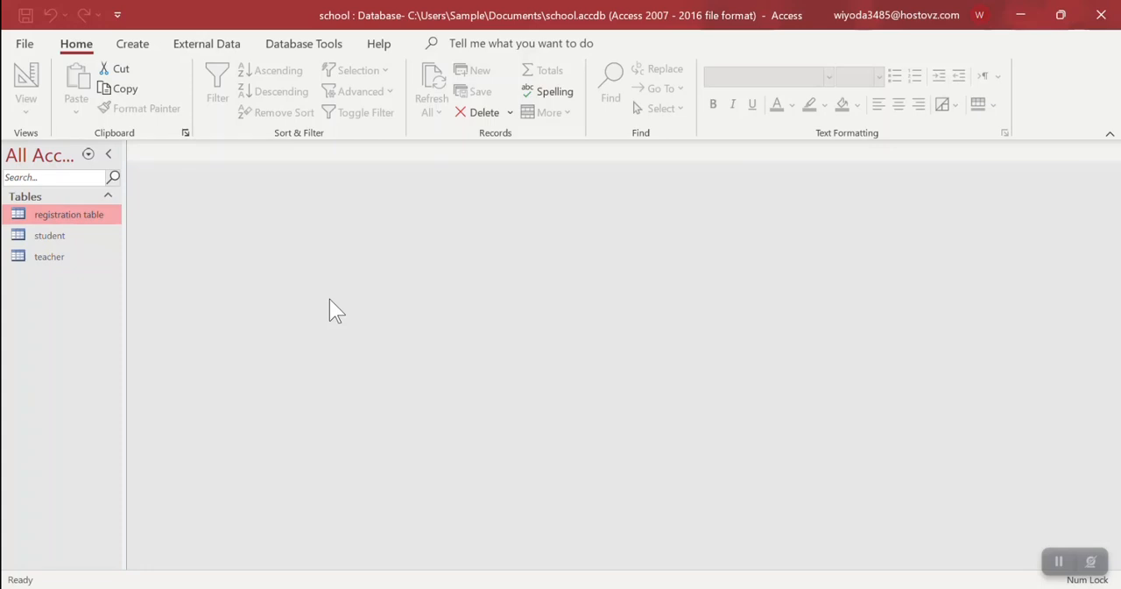
pyautogui.doubleClick(70, 215)
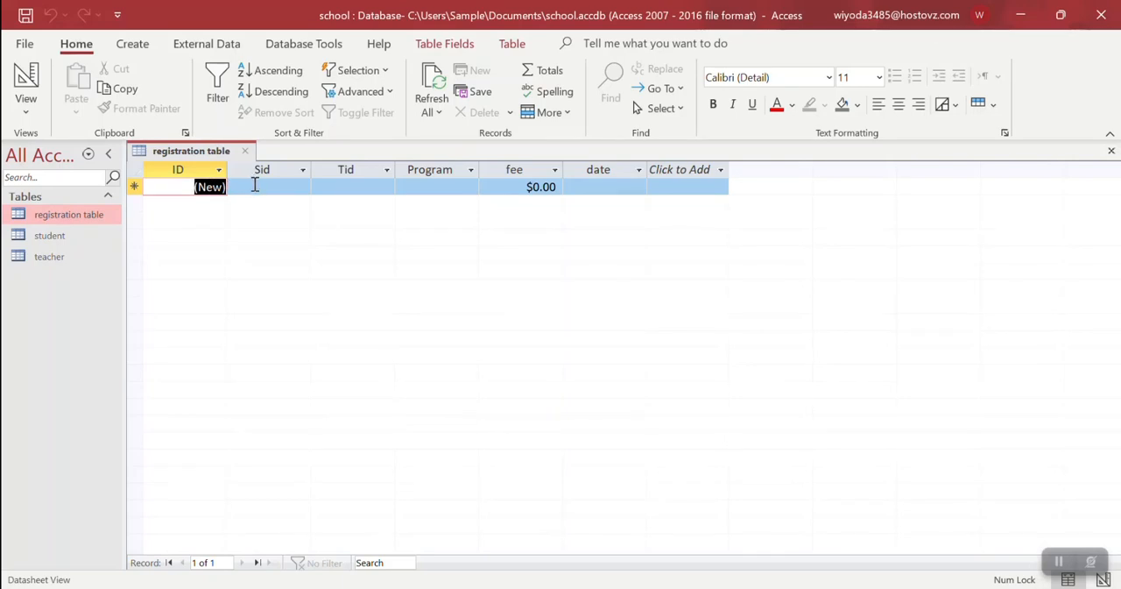
pyautogui.click(255, 185)
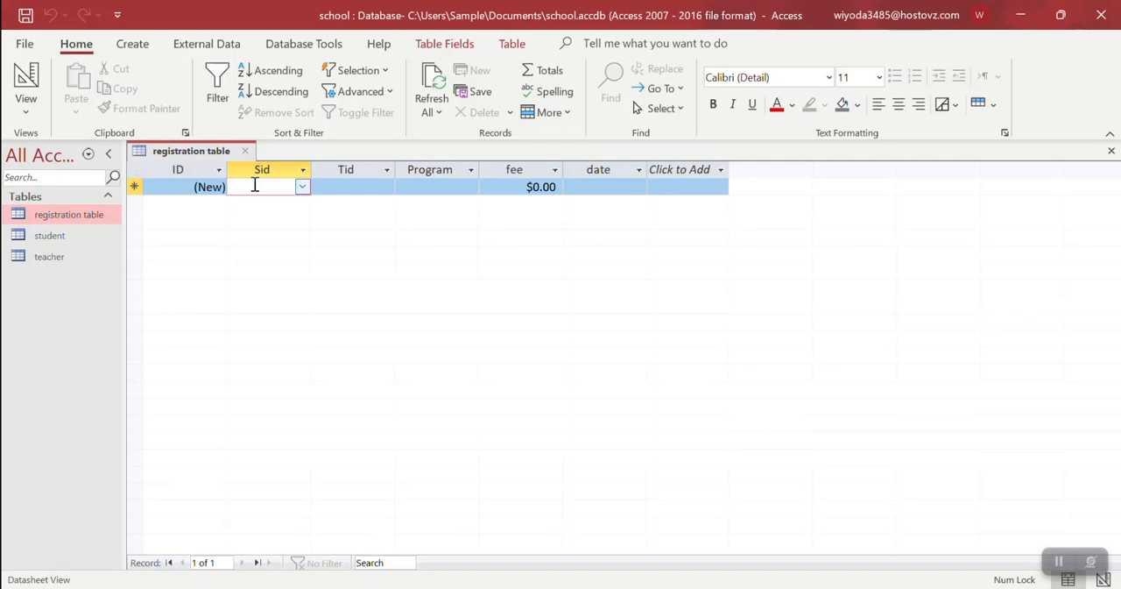
pyautogui.hotkey('ctrl', 'w')
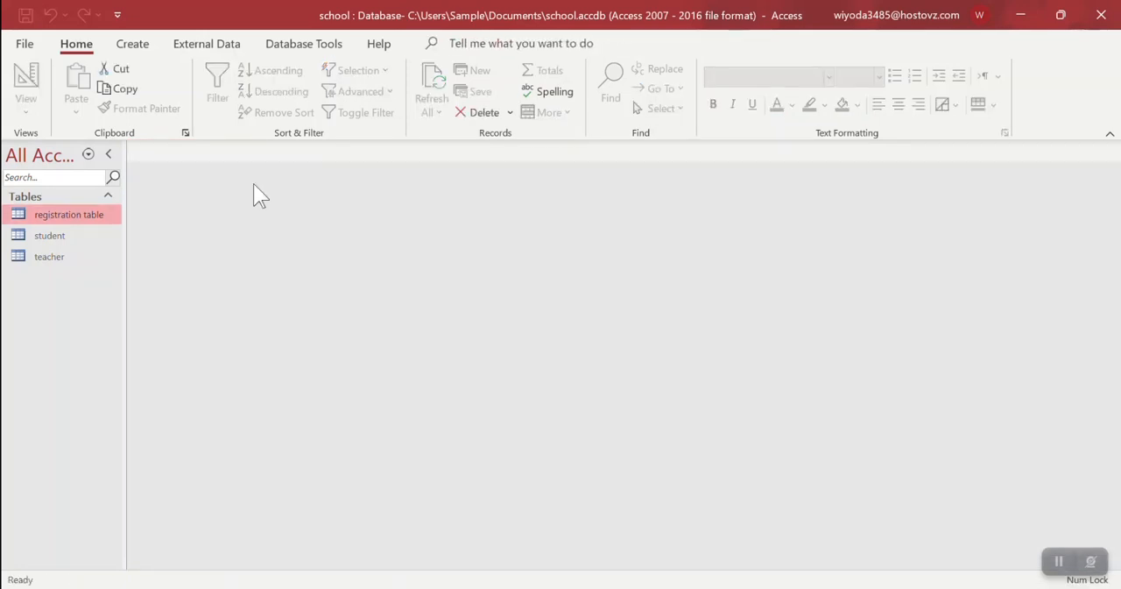
pyautogui.doubleClick(55, 234)
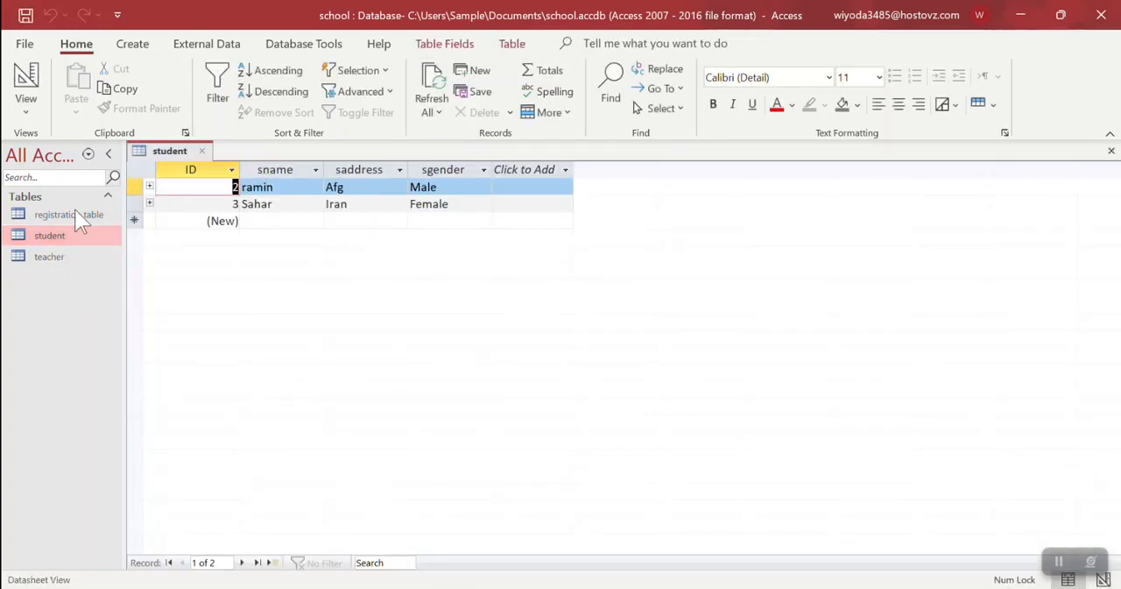
pyautogui.hotkey('ctrl', 'w')
# Open the registration table and start a new record with Sid 3 and Tid 2
pyautogui.moveTo(76, 212); pyautogui.dragTo(295, 230)
pyautogui.click(296, 186)
pyautogui.click(301, 186)
pyautogui.click(291, 221)
pyautogui.click(386, 186)
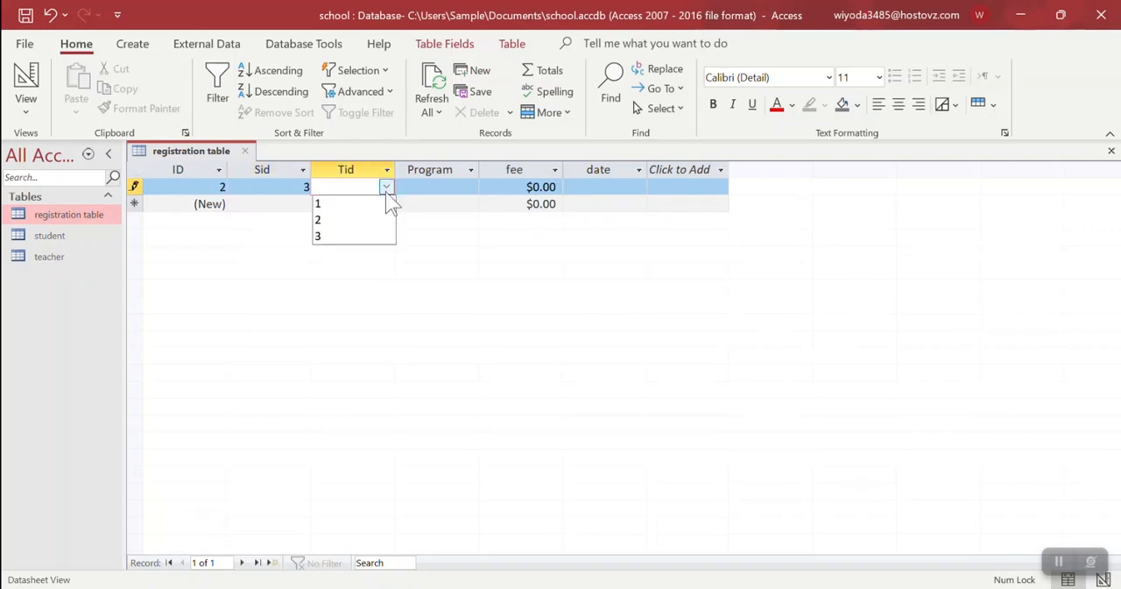
pyautogui.click(376, 219)
pyautogui.click(438, 189)
pyautogui.click(368, 185)
pyautogui.click(417, 189)
# Complete the registration record with program MS Office, fee 2343 and date 1/4/2023, and check it after reopening the table
pyautogui.write('MS Office')
pyautogui.press('Tab')
pyautogui.write('2343')
pyautogui.press('Tab')
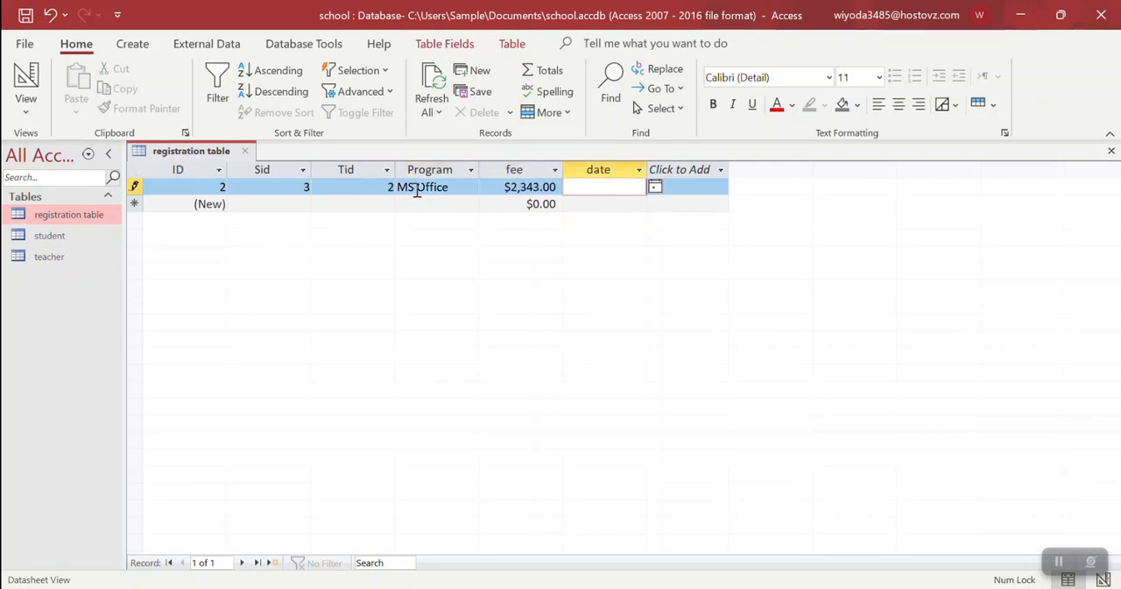
pyautogui.click(655, 186)
pyautogui.click(583, 330)
pyautogui.hotkey('ctrl', 'w')
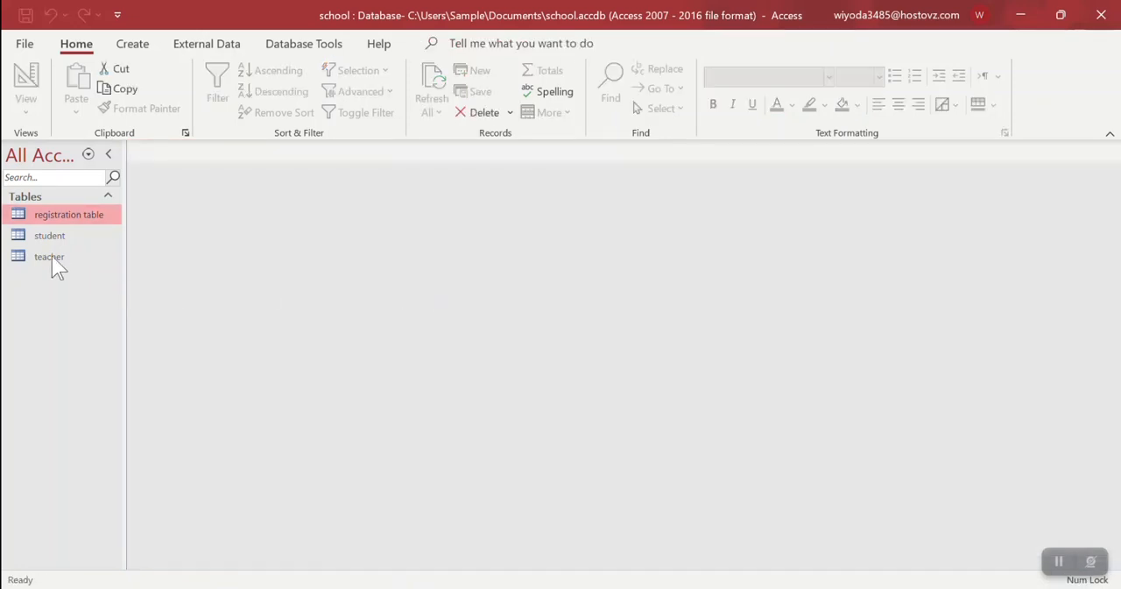
pyautogui.doubleClick(51, 215)
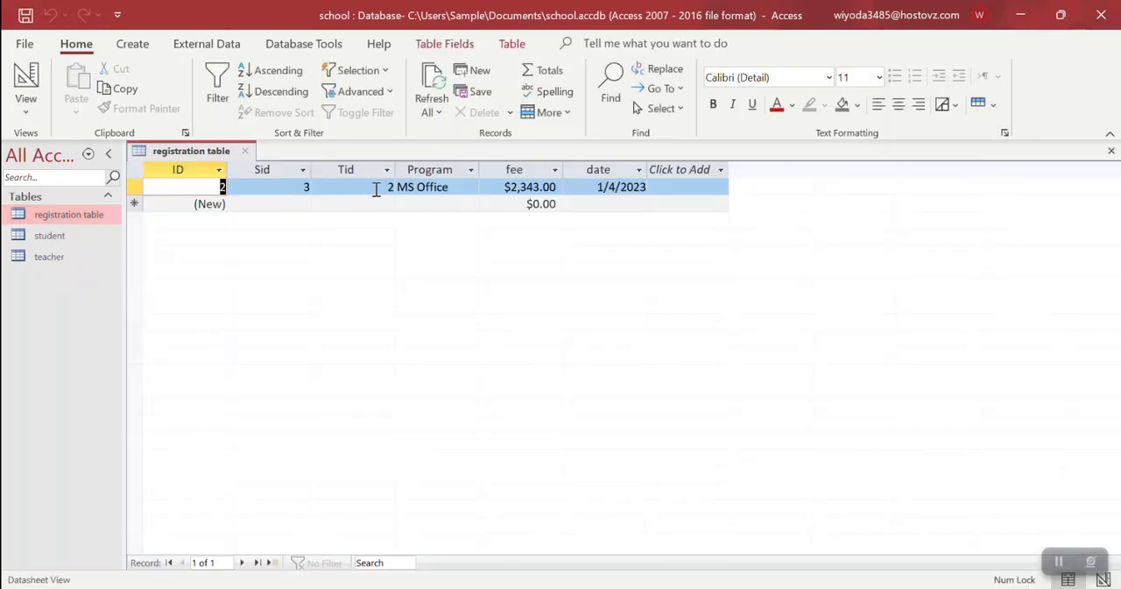
pyautogui.hotkey('ctrl', 'w')
# Delete the teacher record with ID 2, accept the cascading deletion of its related records, and close the table
pyautogui.doubleClick(53, 256)
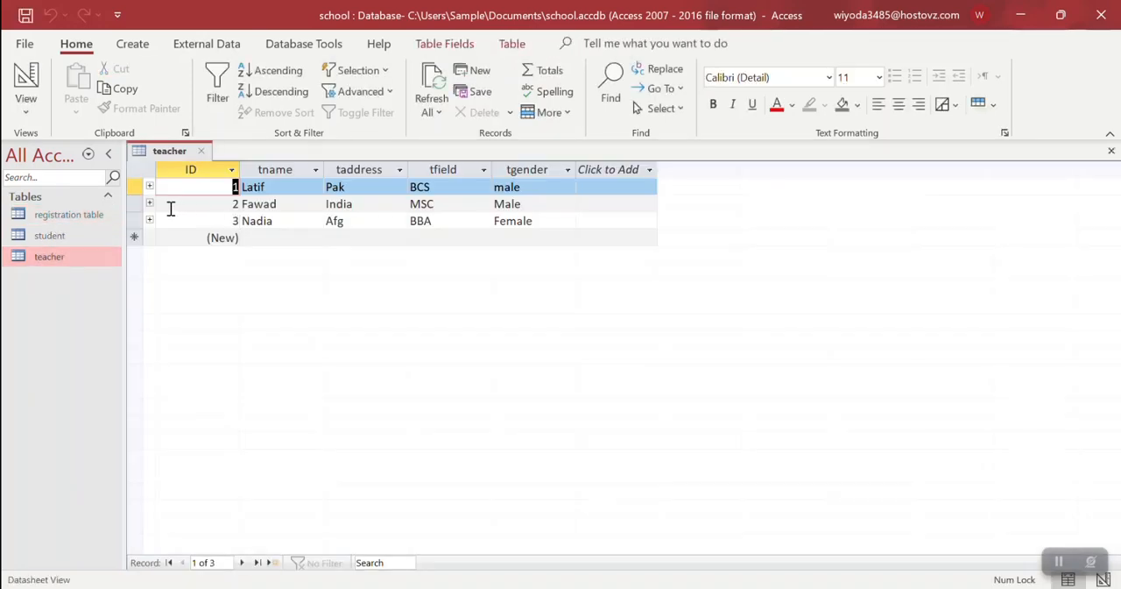
pyautogui.click(133, 203)
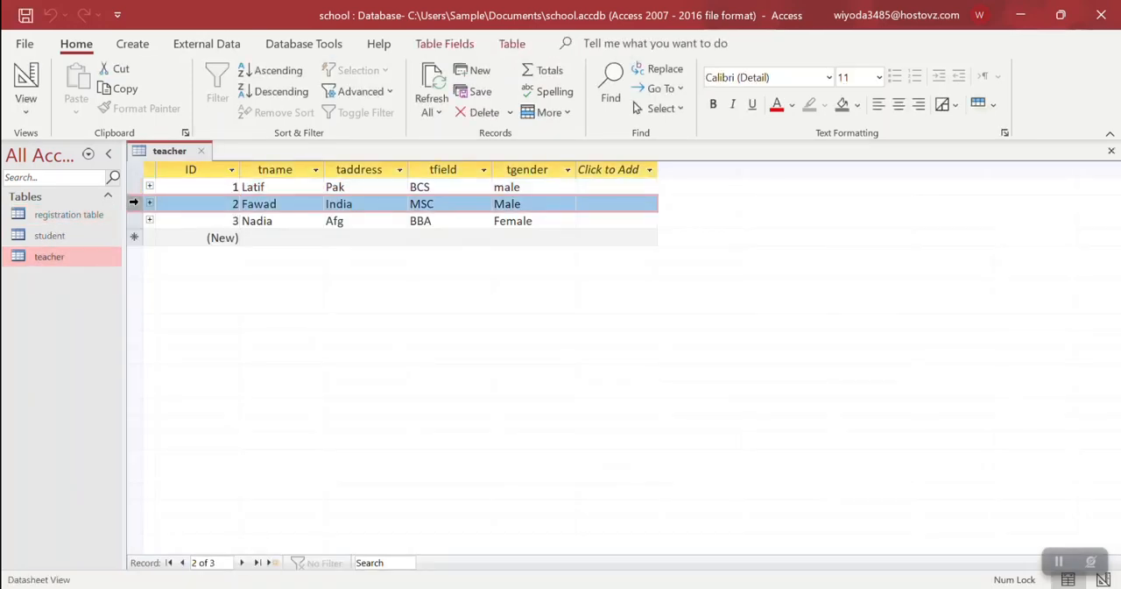
pyautogui.click(495, 119)
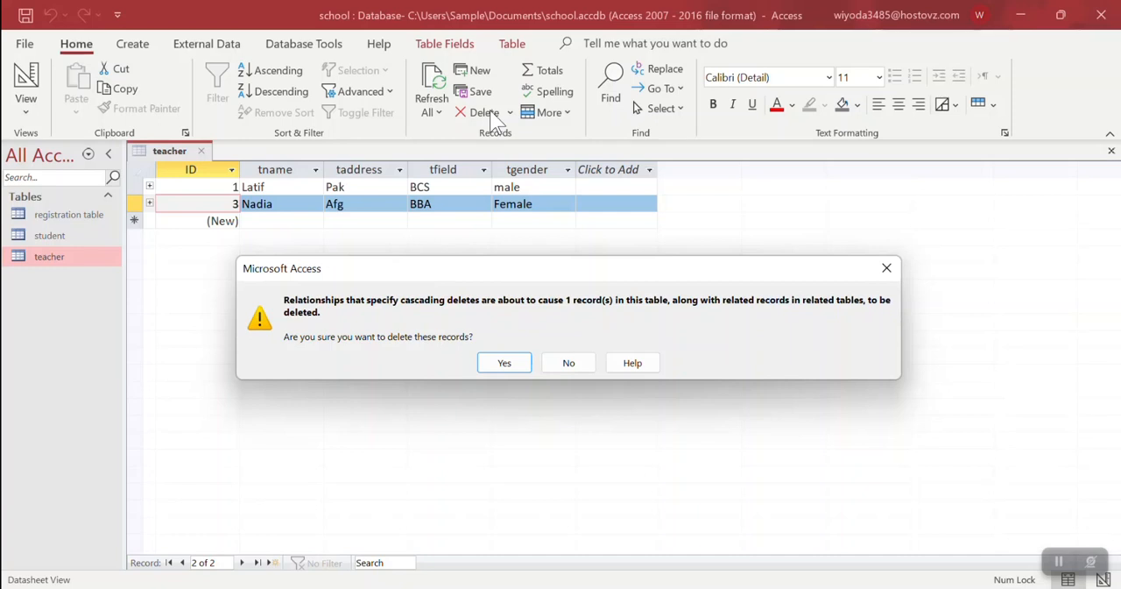
pyautogui.press('Return')
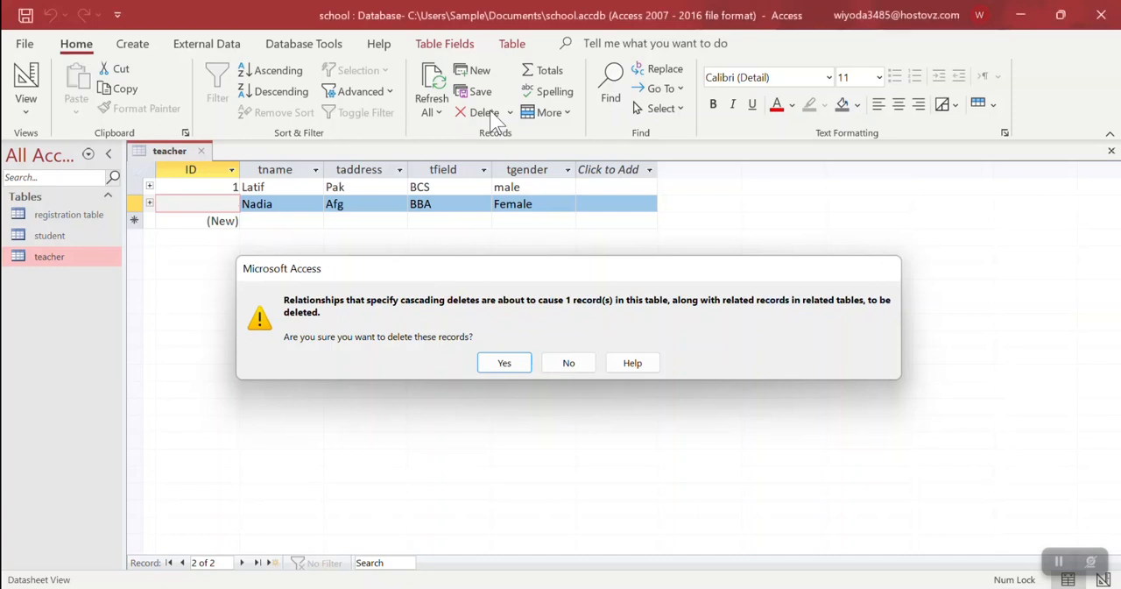
pyautogui.hotkey('ctrl', 'w')
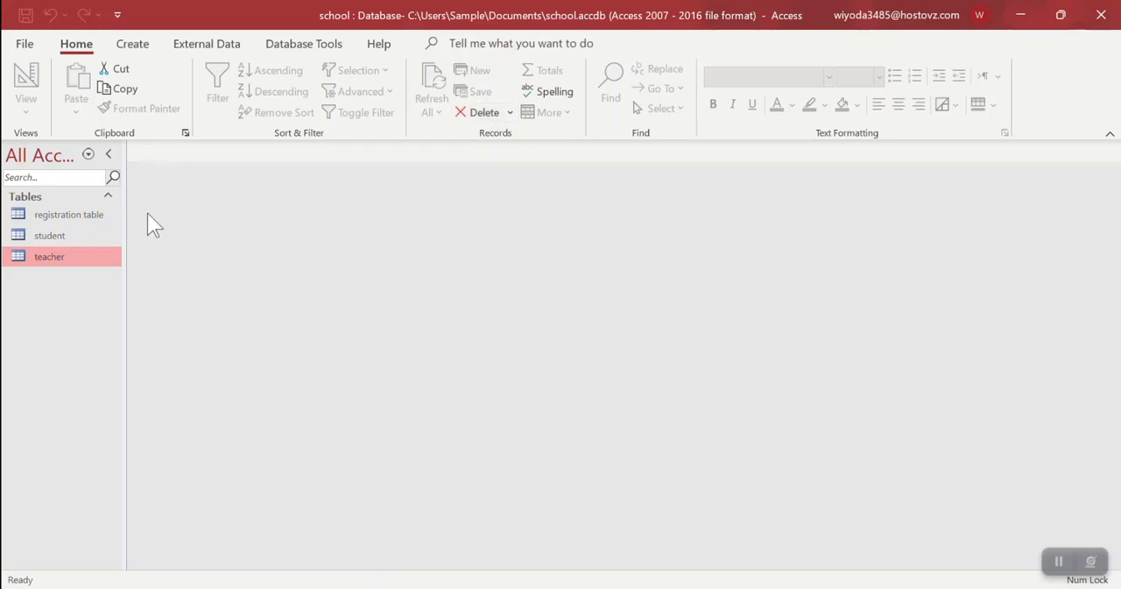
pyautogui.click(53, 235)
pyautogui.click(59, 219)
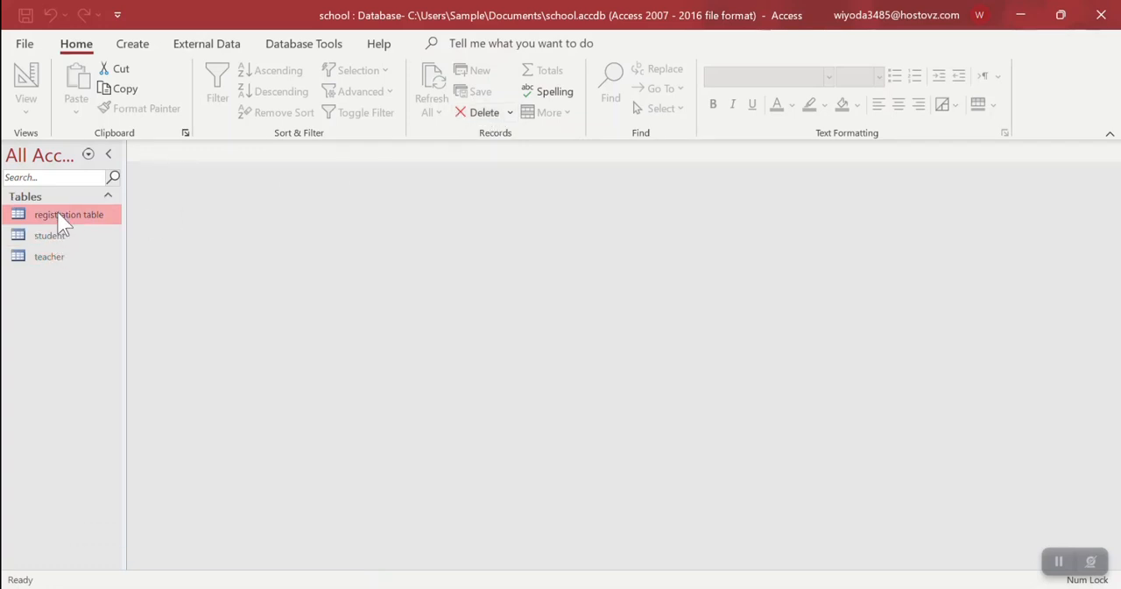
pyautogui.click(63, 236)
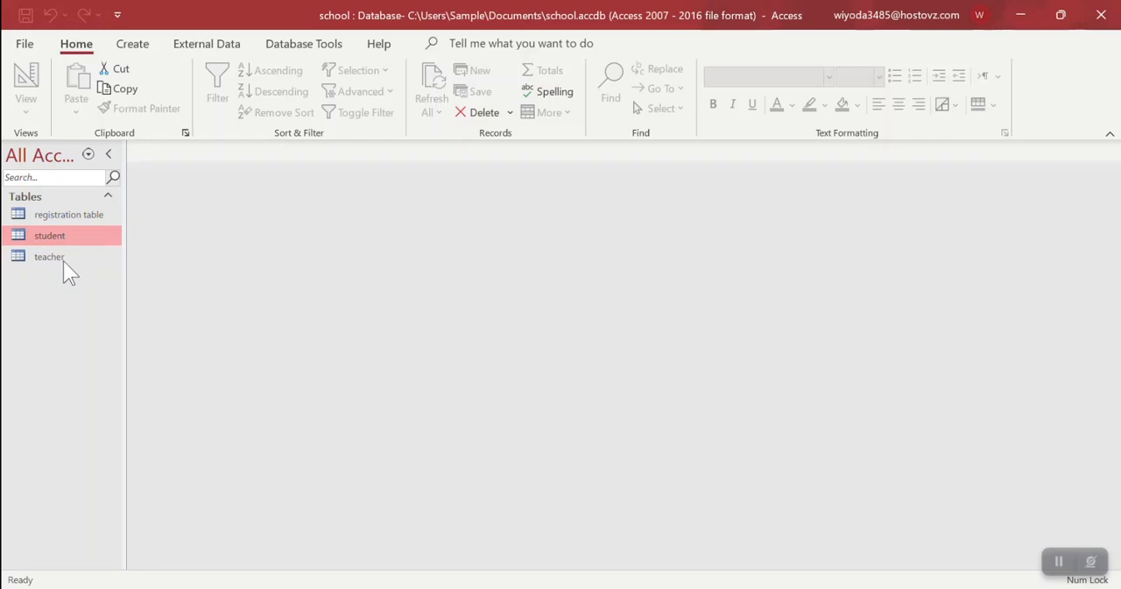
pyautogui.click(64, 259)
# Open the relationships diagram and place the registration table below and between the student and teacher tables
pyautogui.click(303, 44)
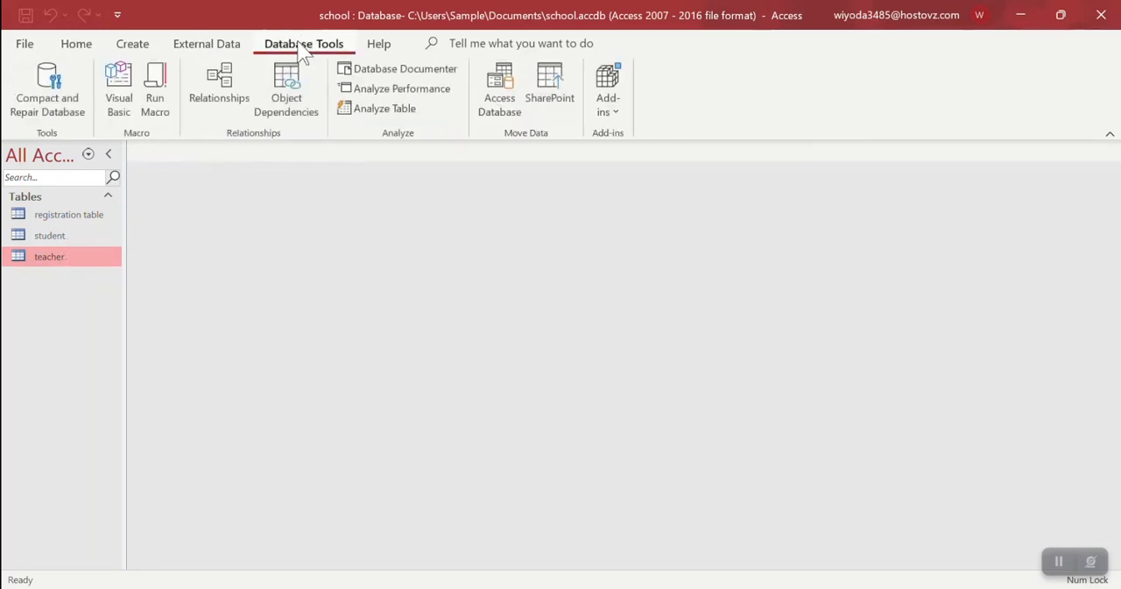
pyautogui.click(220, 87)
pyautogui.moveTo(368, 184); pyautogui.dragTo(417, 333)
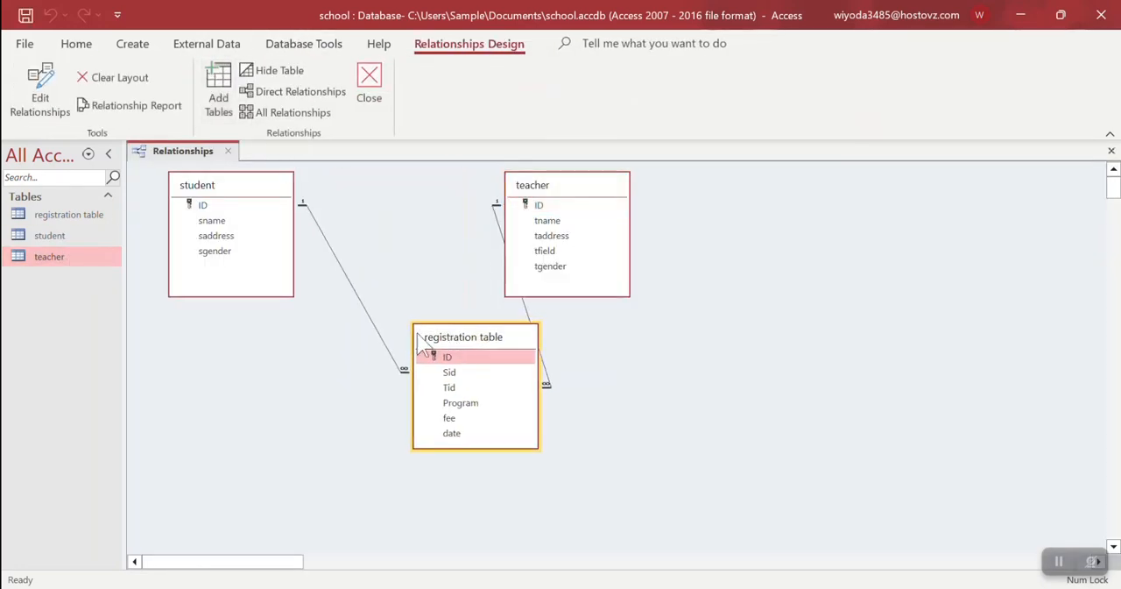
# Review and accept the integrity and cascade options of the student–registration relationship, and close the diagram with its layout saved
pyautogui.click(374, 324)
pyautogui.rightClick(374, 323)
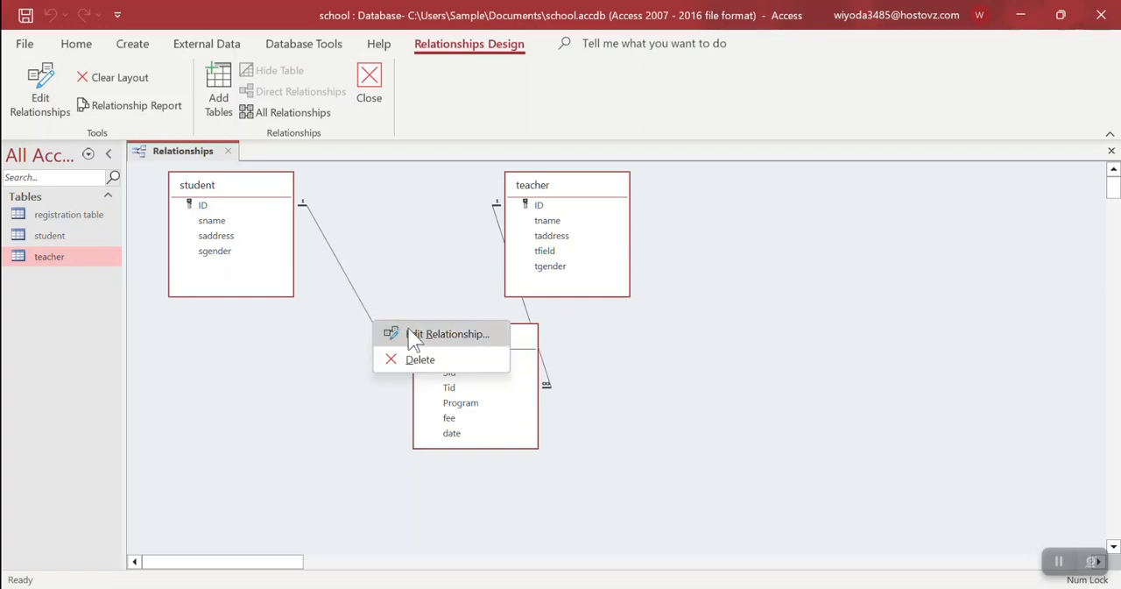
pyautogui.click(413, 341)
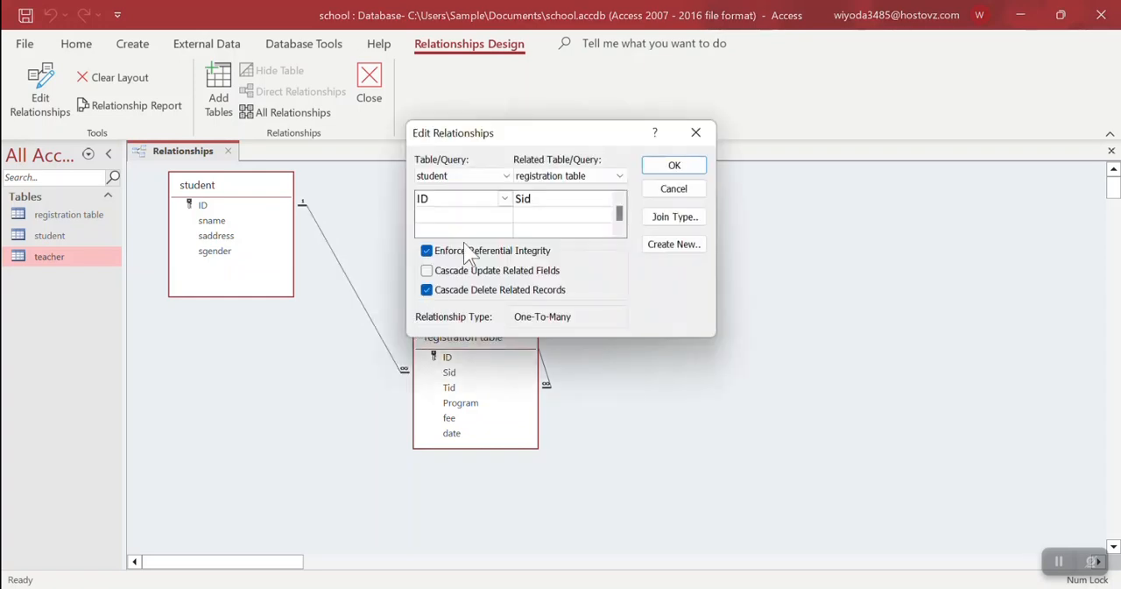
pyautogui.moveTo(532, 140); pyautogui.dragTo(704, 153)
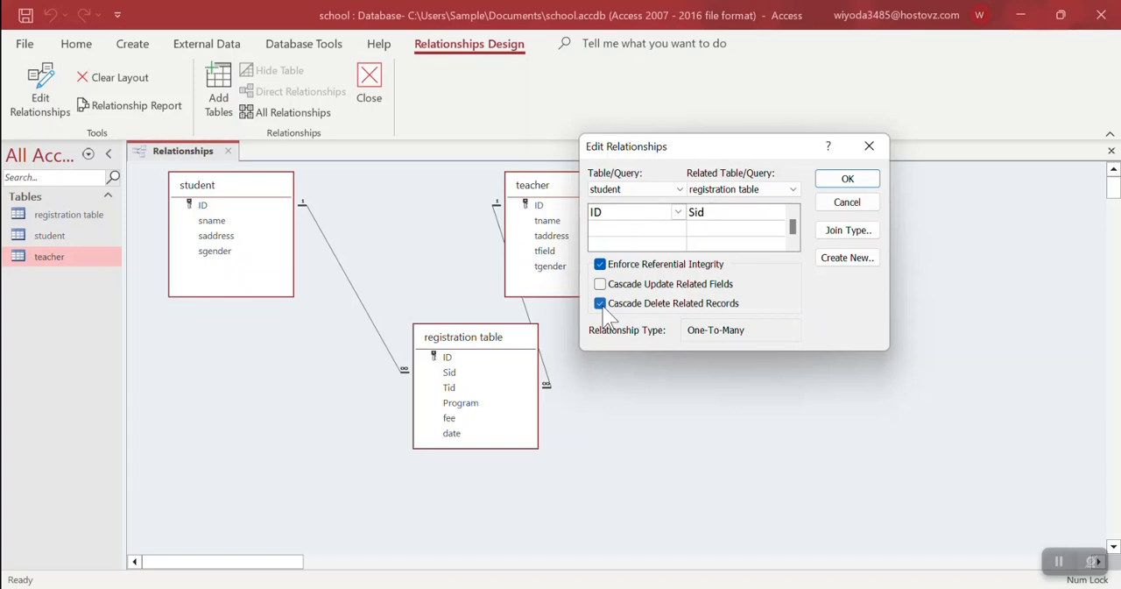
pyautogui.click(842, 181)
pyautogui.click(377, 110)
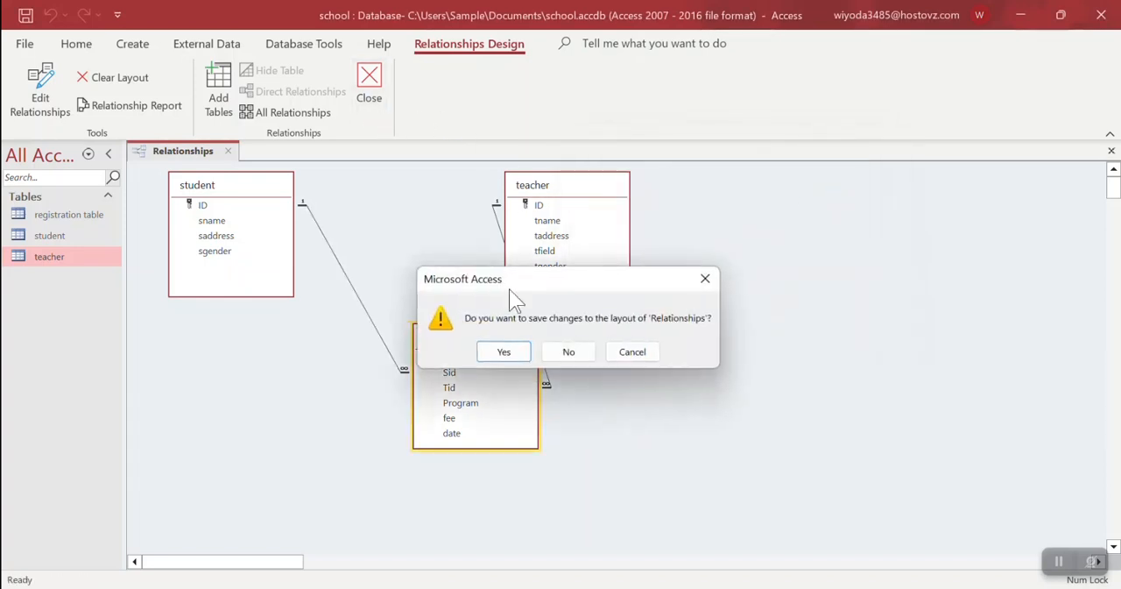
pyautogui.click(526, 351)
# Open the registration table and start another record with Sid 3 and Tid 3
pyautogui.doubleClick(31, 218)
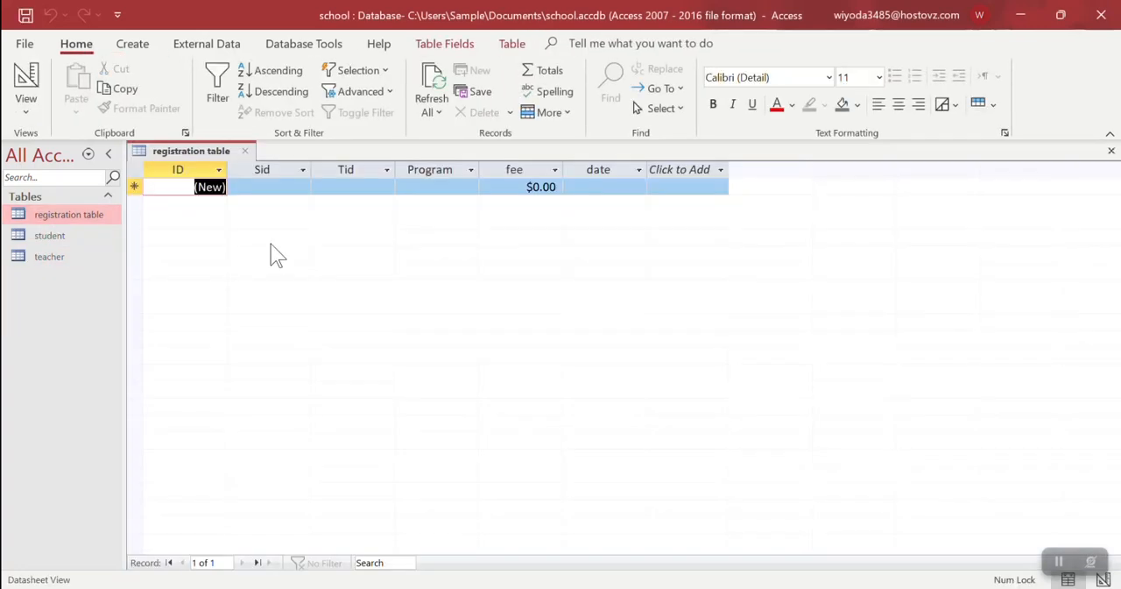
pyautogui.click(300, 188)
pyautogui.click(290, 220)
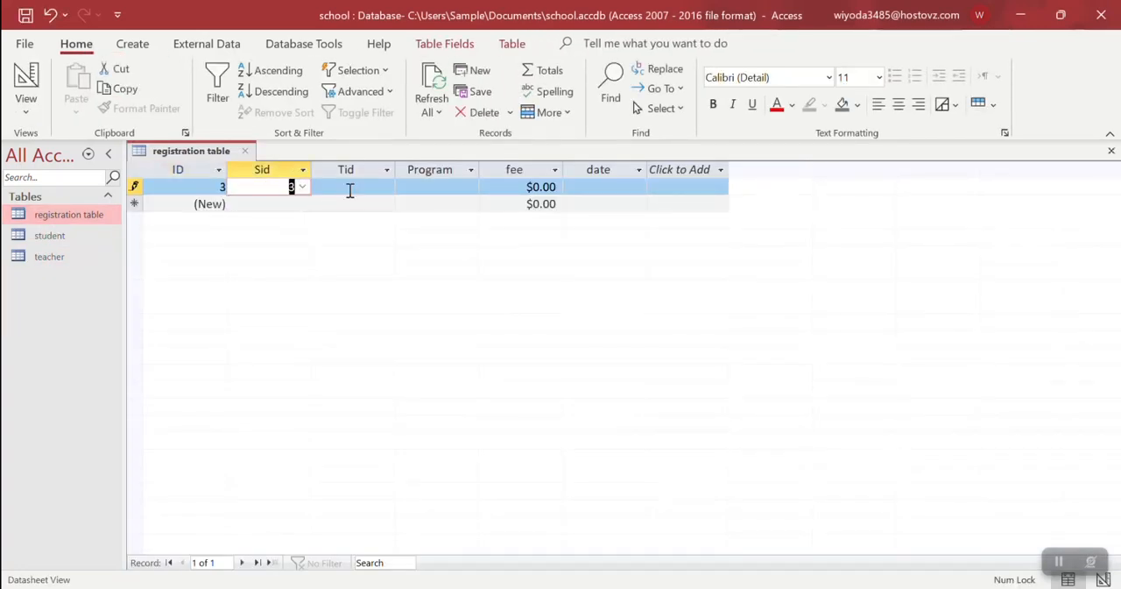
pyautogui.click(380, 186)
pyautogui.click(386, 186)
pyautogui.click(372, 221)
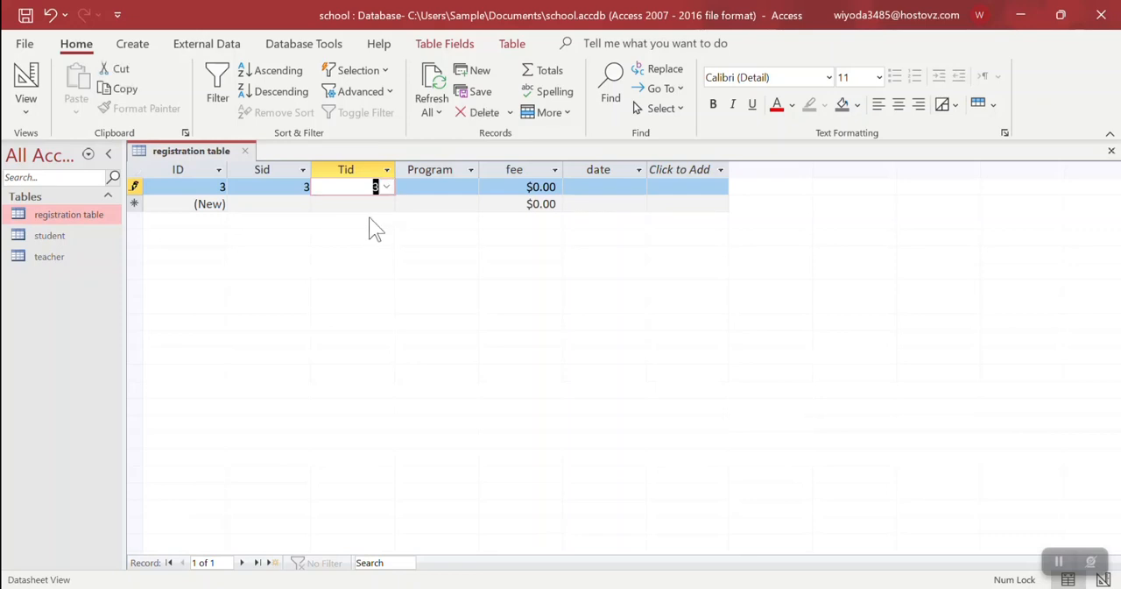
pyautogui.click(423, 188)
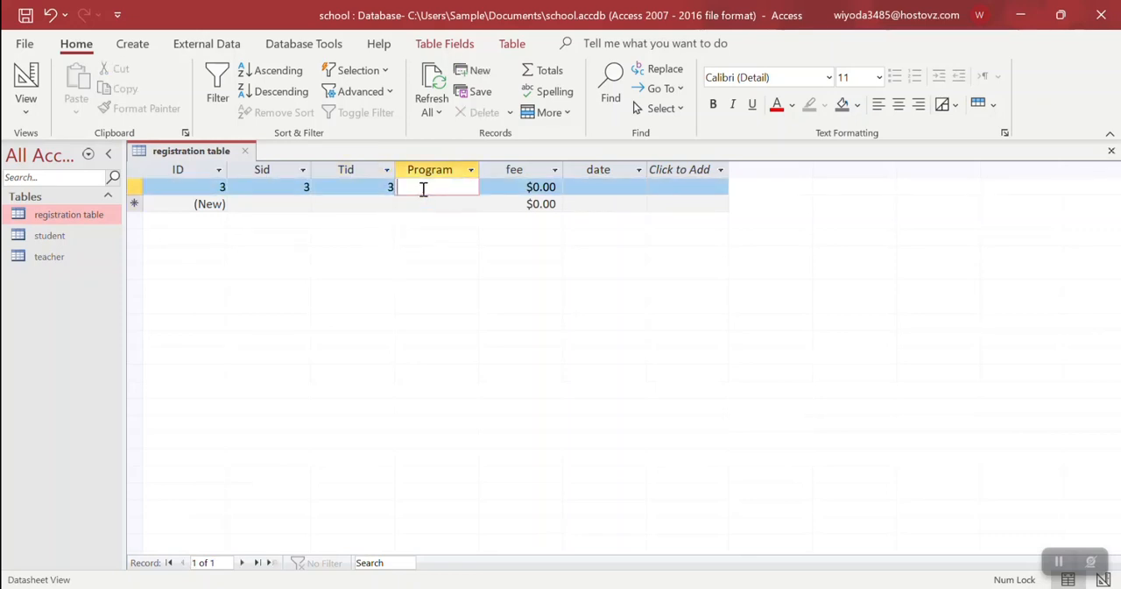
# Fill in the registration record with program Database, fee 23423 and date 2/2/2023, and close the table
pyautogui.press('Tab')
pyautogui.press('Tab')
pyautogui.press('Left')
pyautogui.write('sdfw')
pyautogui.press('BackSpace')
pyautogui.press('BackSpace')
pyautogui.write('23')
pyautogui.press('Tab')
pyautogui.click(655, 186)
pyautogui.click(613, 307)
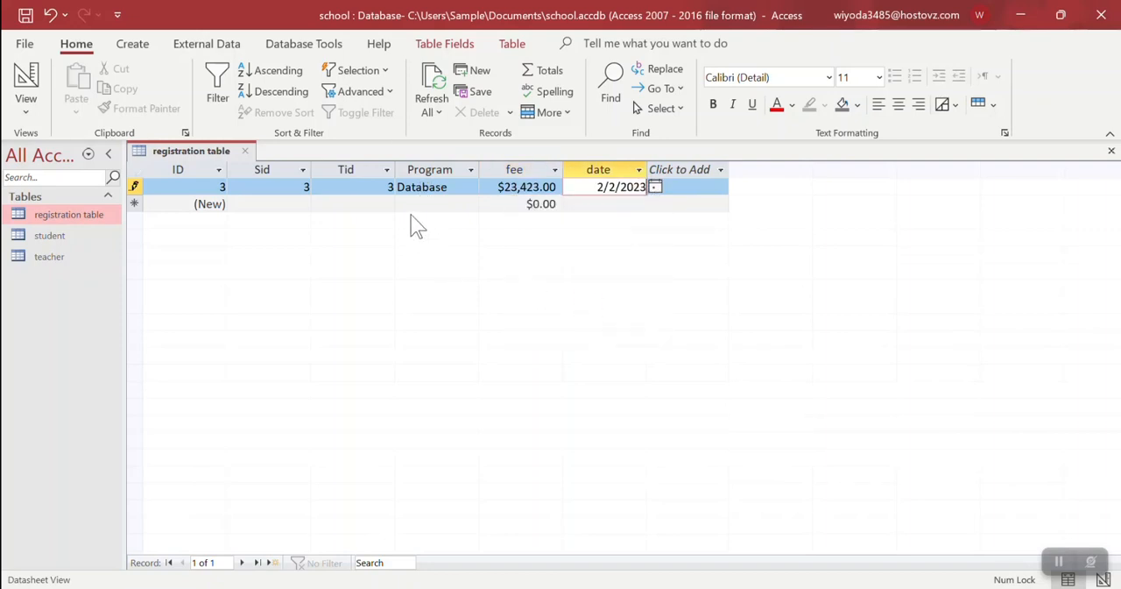
pyautogui.click(245, 151)
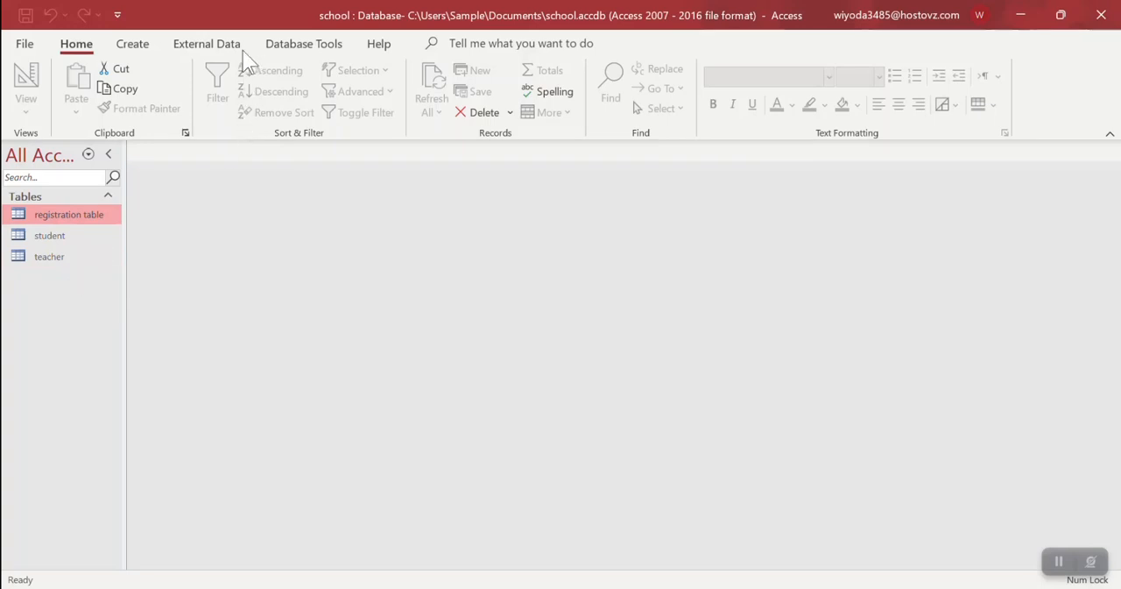
# Reopen the relationships diagram and move the teacher table far to the right of the registration table
pyautogui.click(290, 48)
pyautogui.click(232, 87)
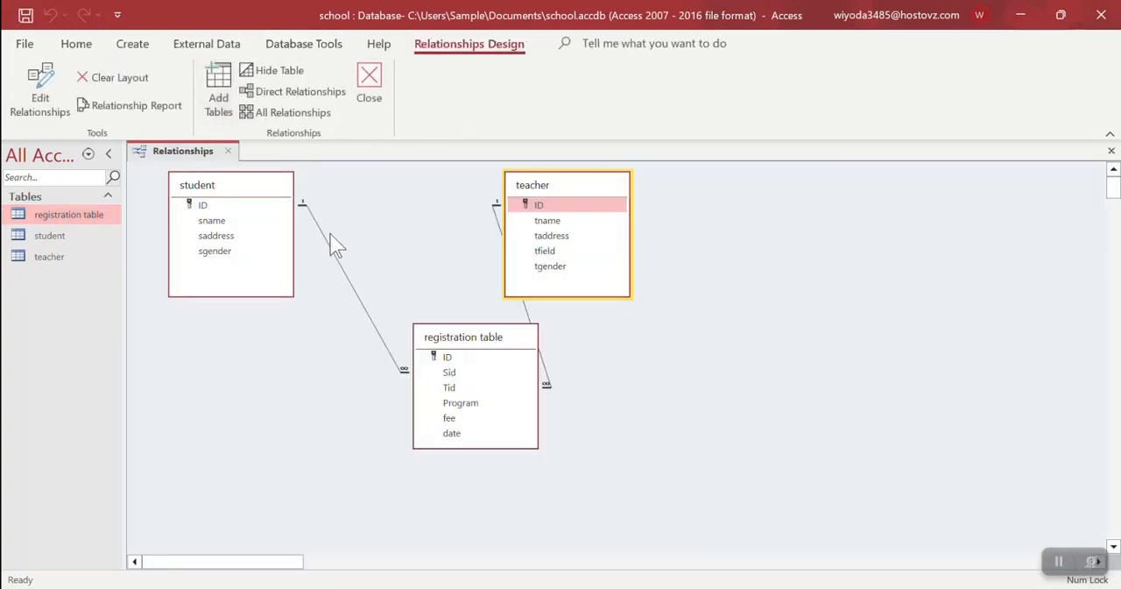
pyautogui.moveTo(543, 190); pyautogui.dragTo(921, 164)
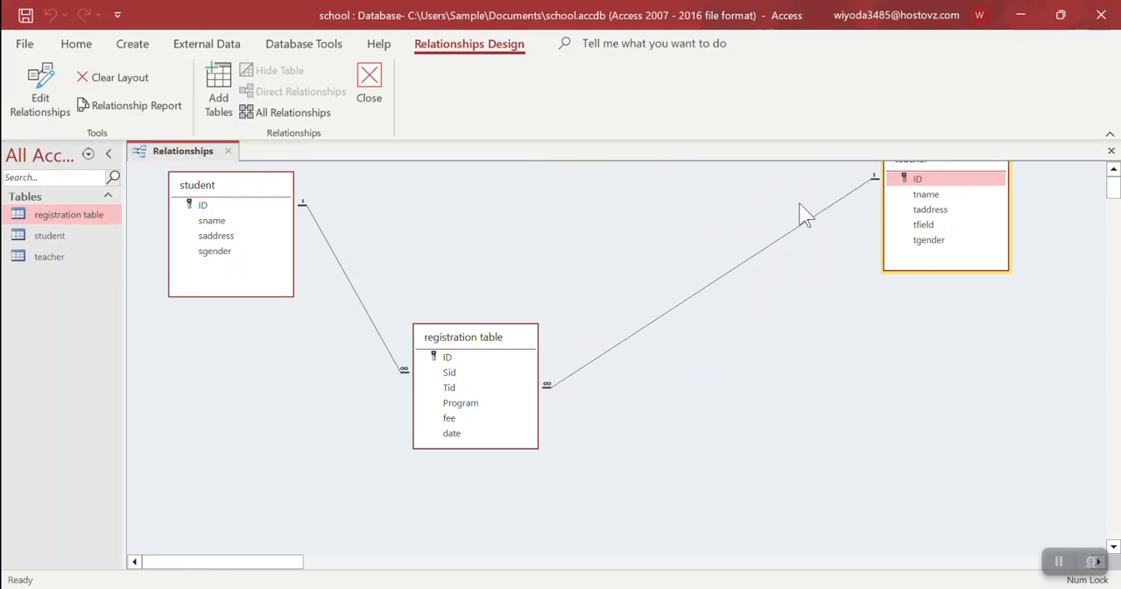
pyautogui.rightClick(759, 259)
pyautogui.press('Escape')
pyautogui.rightClick(752, 255)
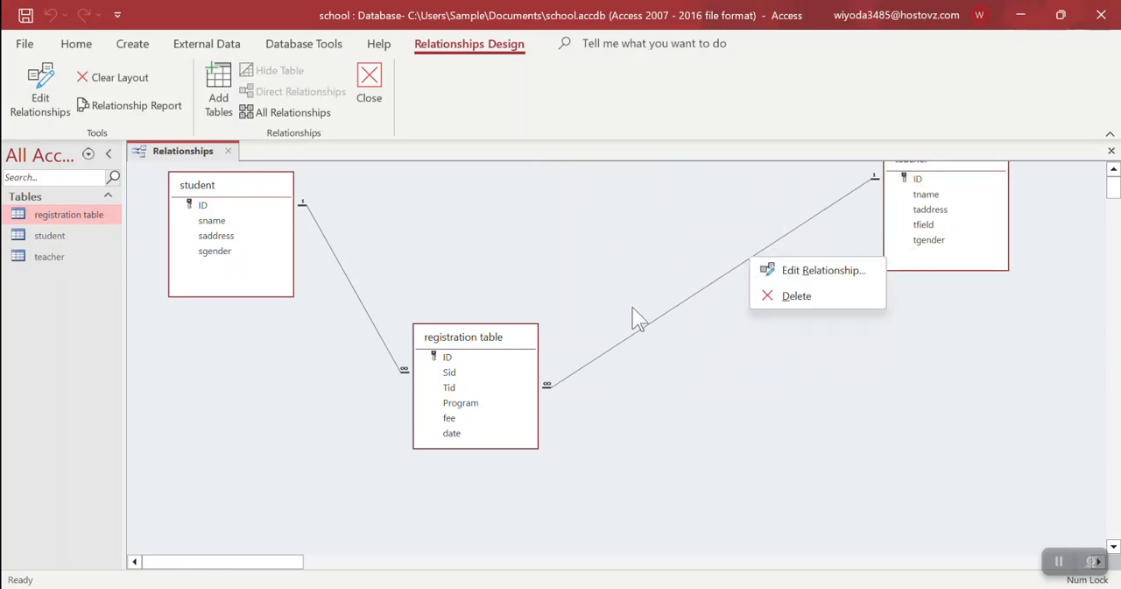
pyautogui.rightClick(652, 320)
pyautogui.rightClick(638, 338)
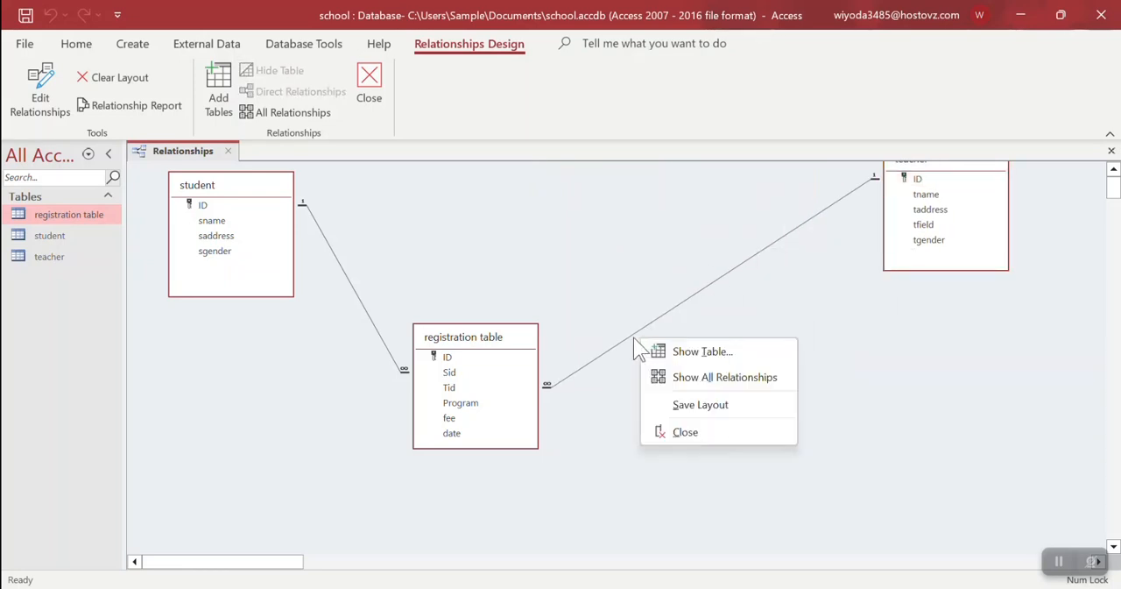
pyautogui.press('Escape')
pyautogui.click(627, 341)
pyautogui.rightClick(627, 342)
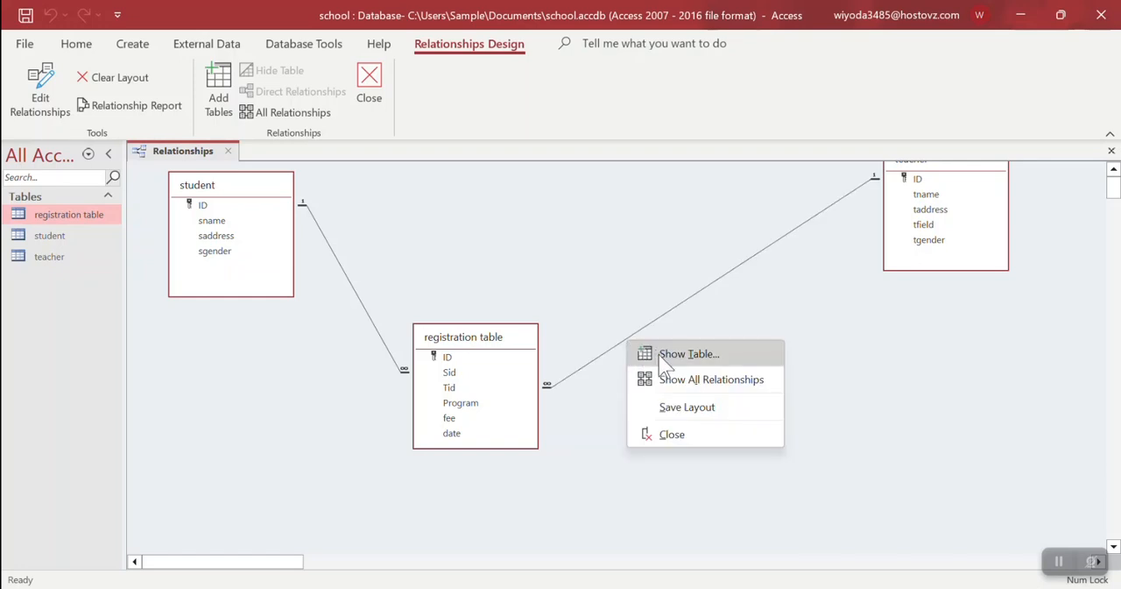
pyautogui.press('Escape')
# Turn off cascading deletion of related records in the teacher–registration relationship and close the diagram
pyautogui.click(581, 379)
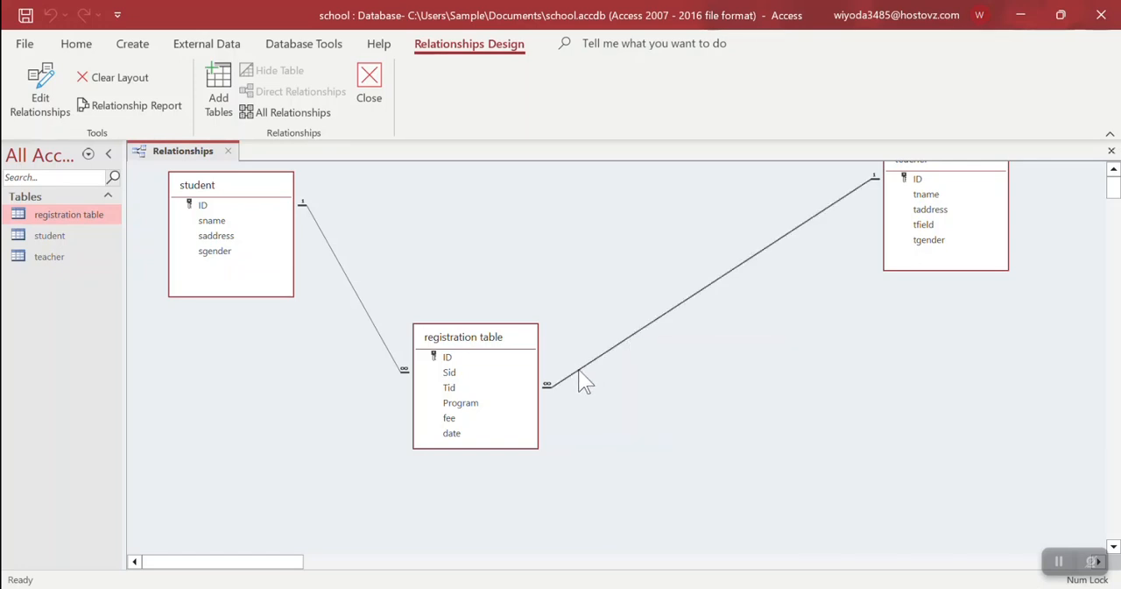
pyautogui.rightClick(581, 379)
pyautogui.click(611, 386)
pyautogui.click(456, 291)
pyautogui.click(681, 164)
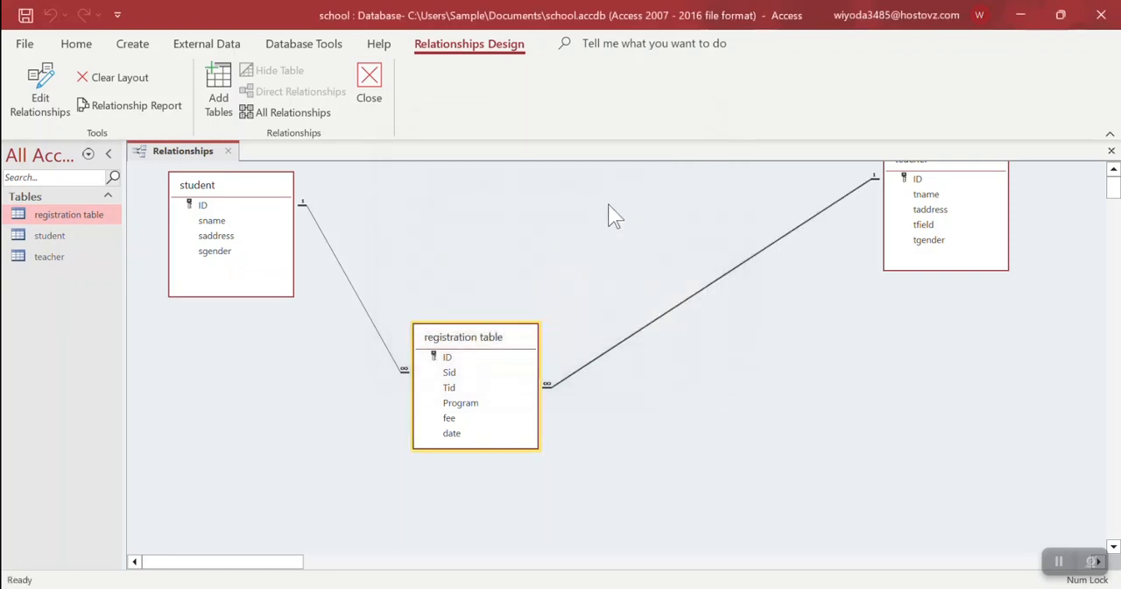
pyautogui.click(369, 84)
# Try to delete the teacher record with ID 3 while it has a related registration, and close the teacher table
pyautogui.doubleClick(59, 255)
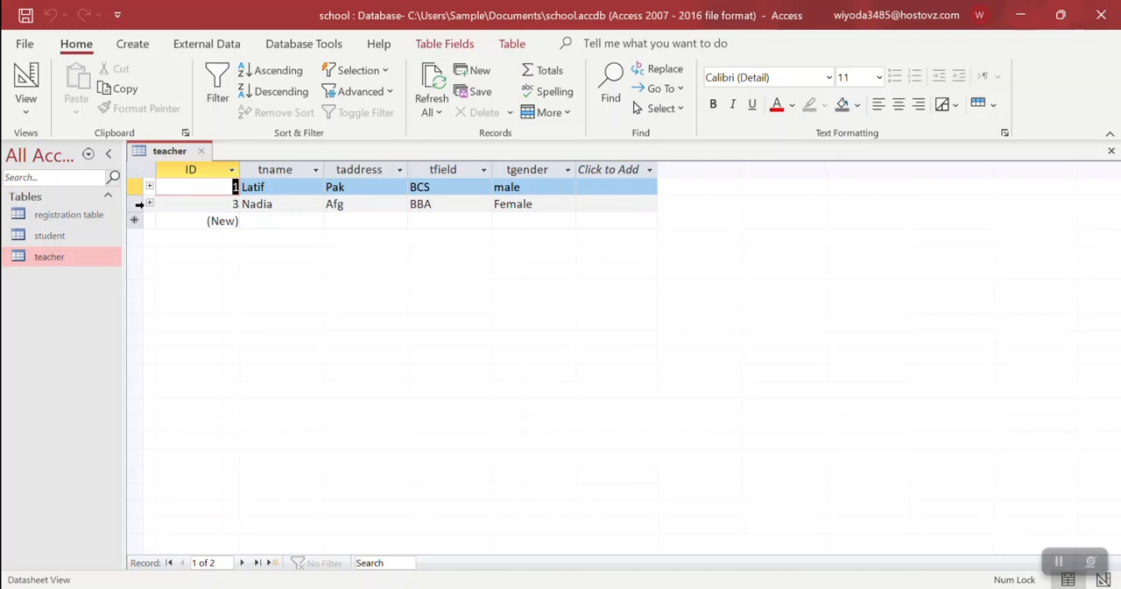
pyautogui.rightClick(140, 203)
pyautogui.click(470, 110)
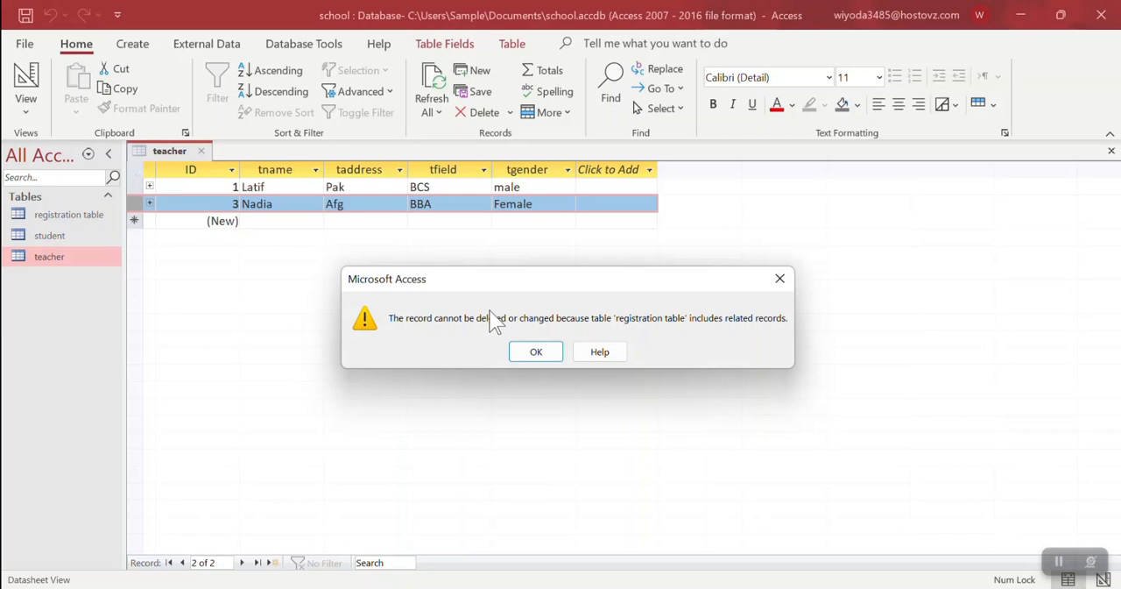
pyautogui.click(528, 351)
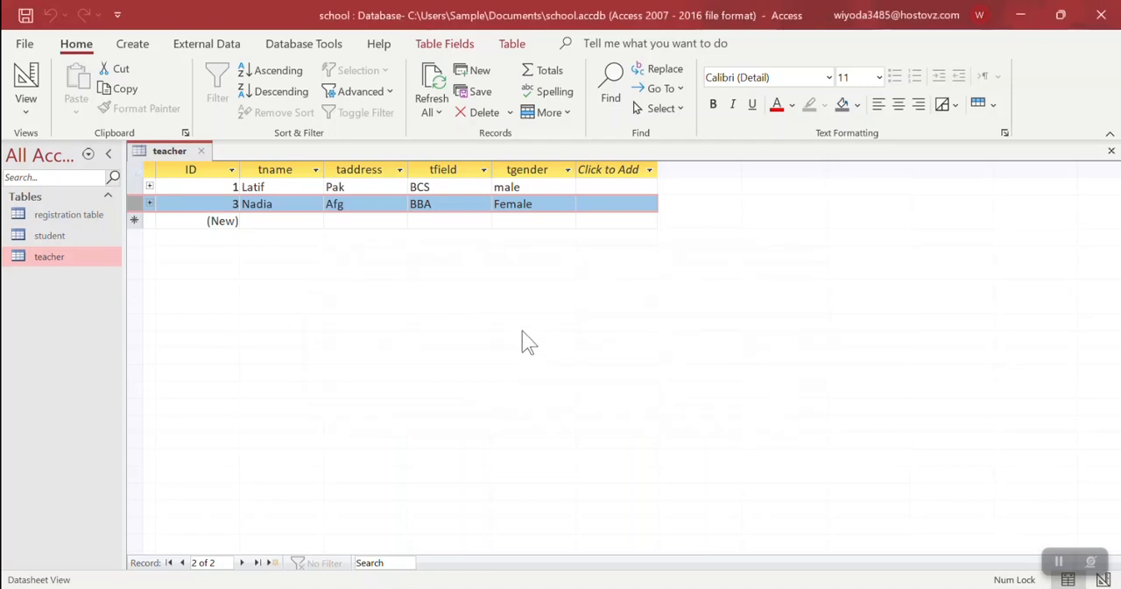
pyautogui.hotkey('ctrl', 'w')
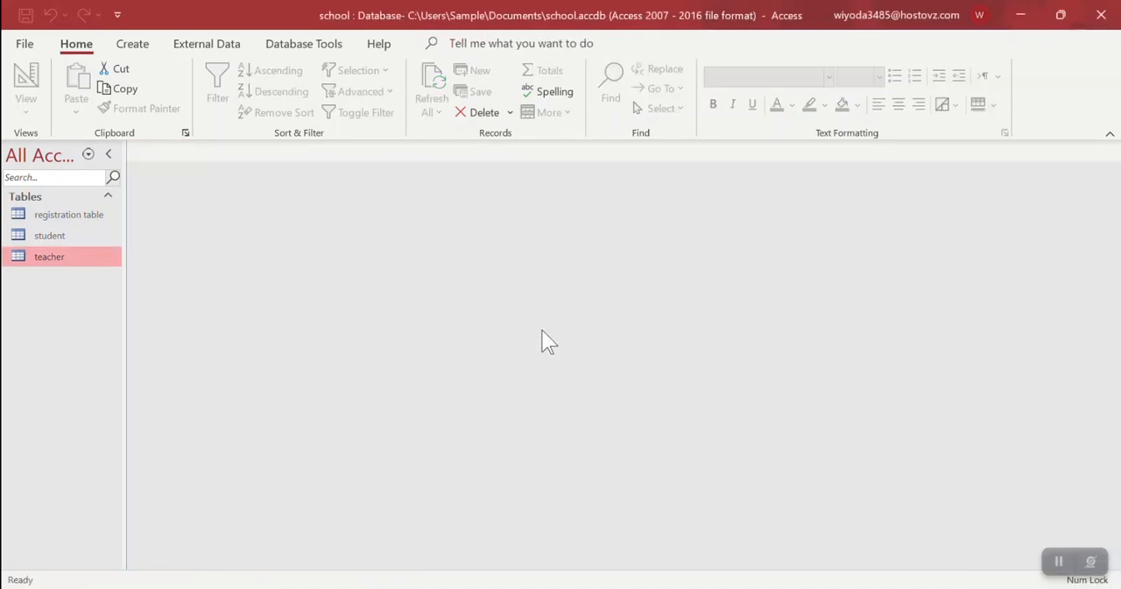